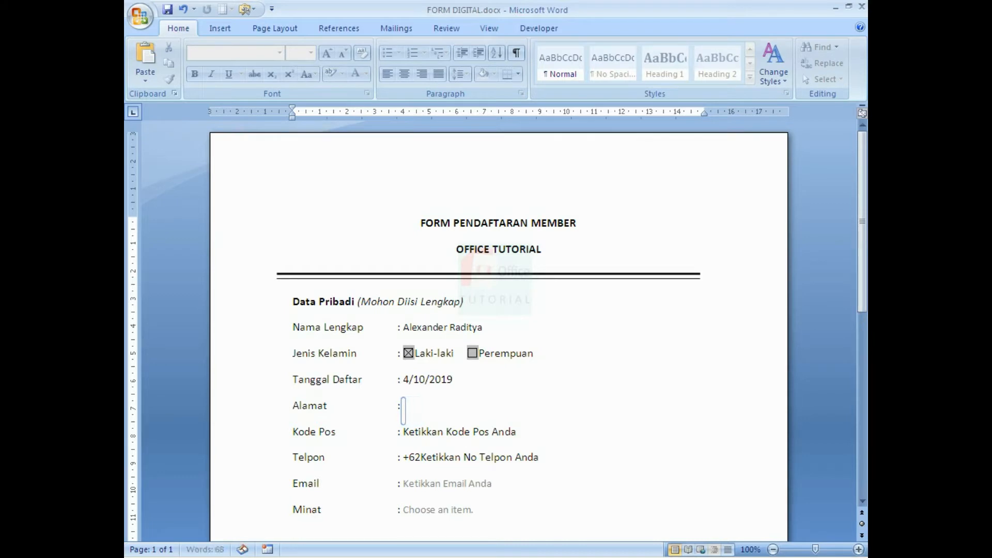
Fill in the Alamat field with the street address, then the Kode Pos and Telpon fields.
text(Jl. Pelan-Pelan Saja)
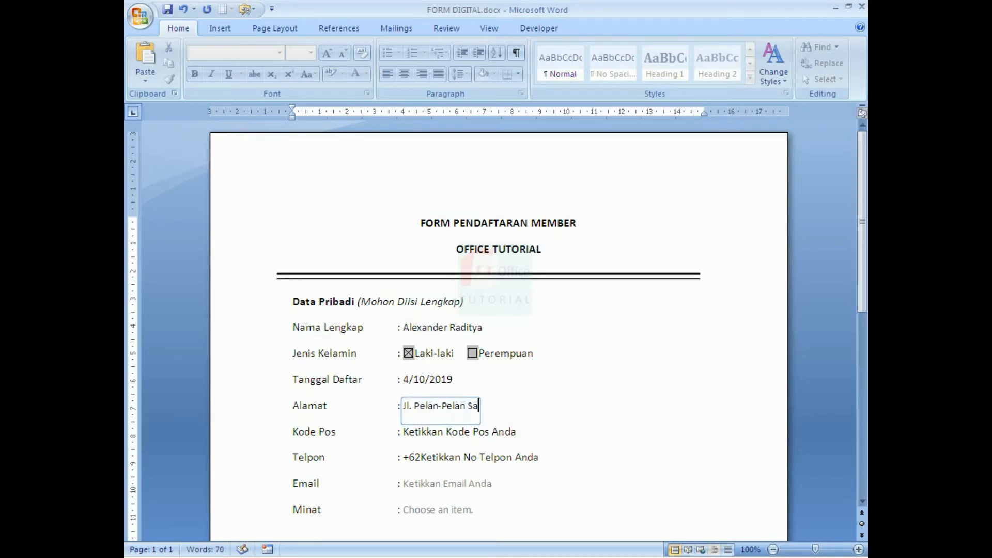
click(474, 434)
text(50291)
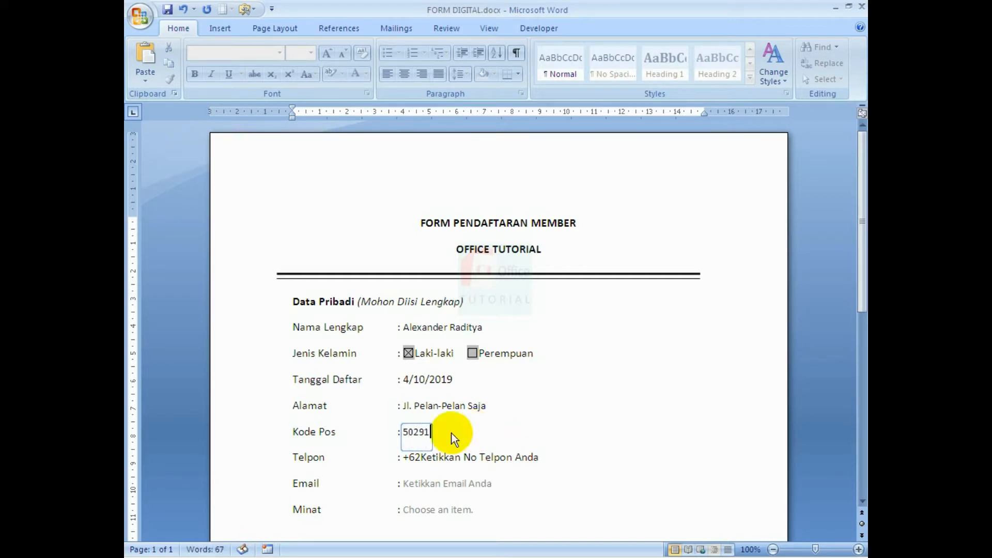
click(500, 464)
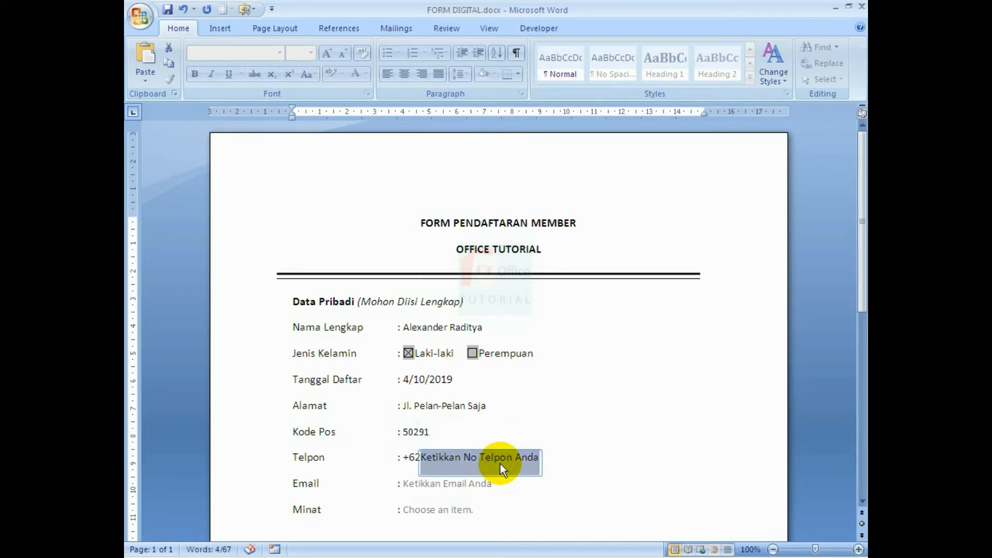
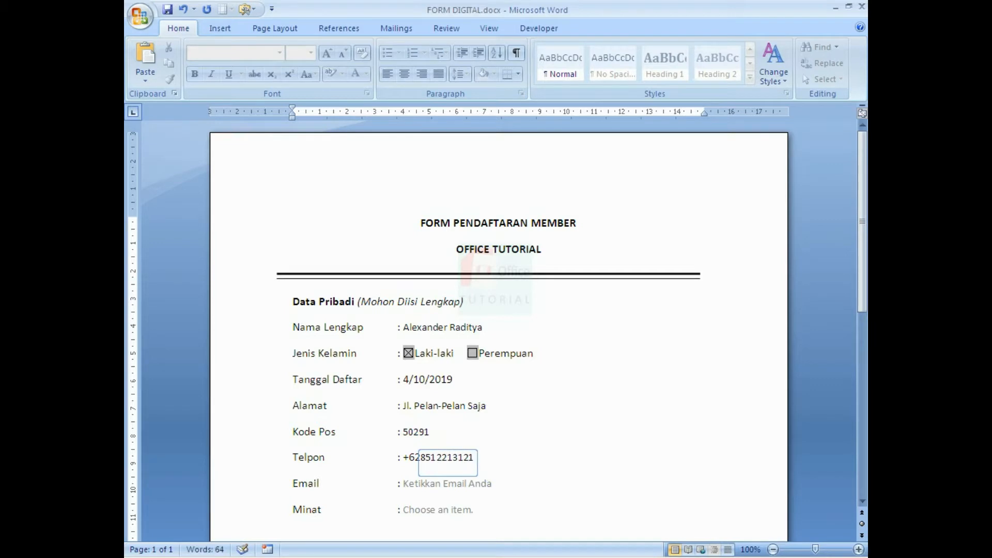
Enter an e-mail address in the Email field and choose Word as the Minat.
scroll(525, 445, down, 1)
click(469, 447)
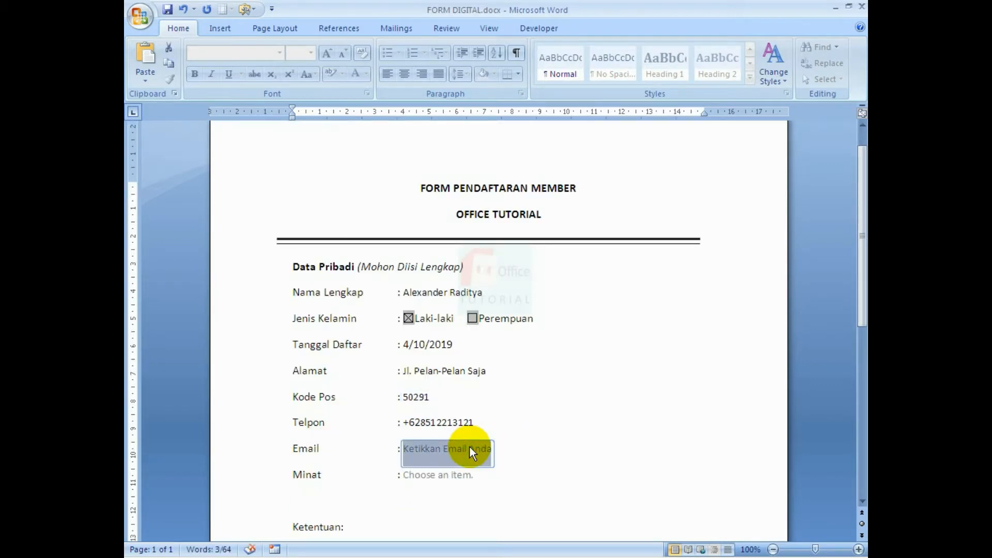
text(email@gmail.com)
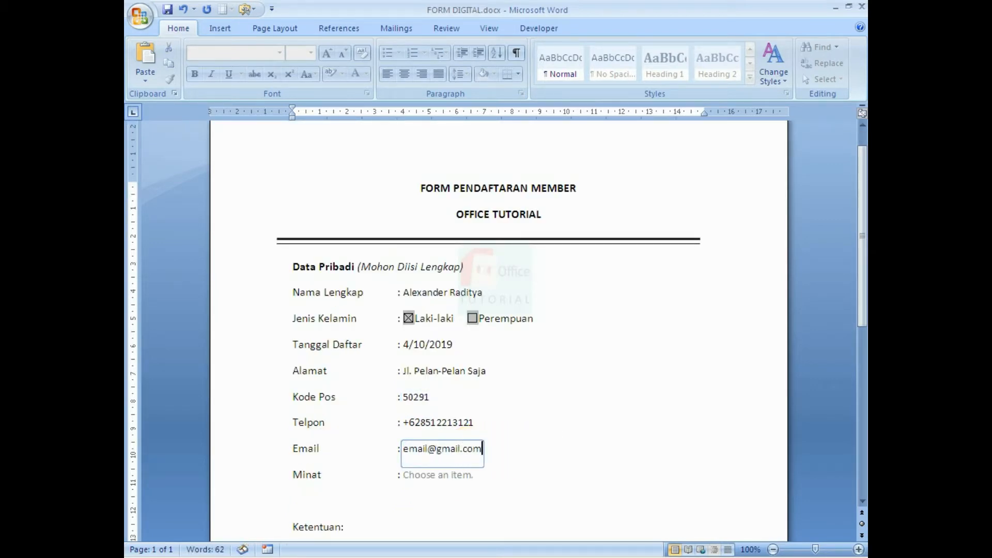
click(454, 475)
click(471, 474)
Check the phone, Kode Pos, Minat and Laki-laki fields one by one.
click(429, 408)
click(575, 429)
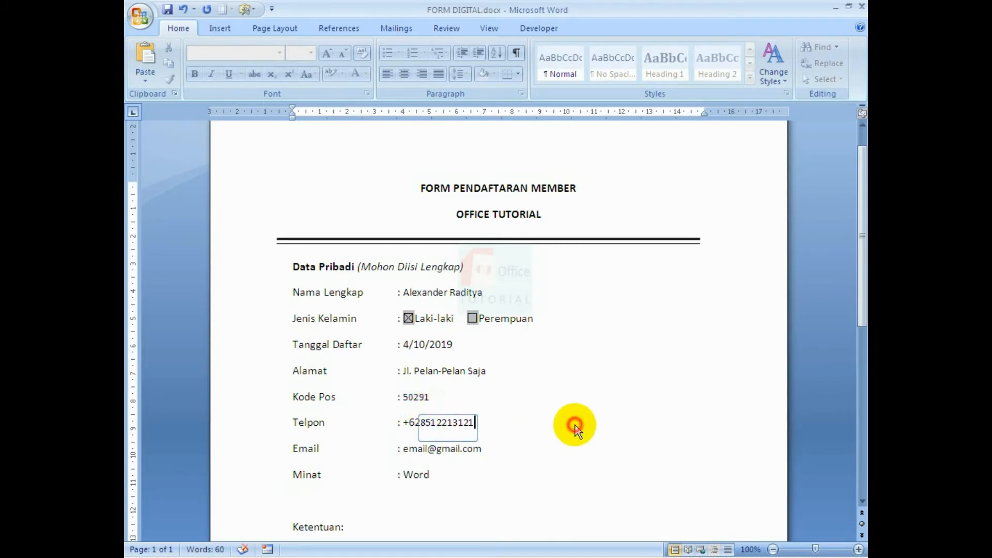
scroll(610, 387, down, 2)
scroll(618, 379, up, 1)
click(627, 380)
click(597, 453)
click(558, 481)
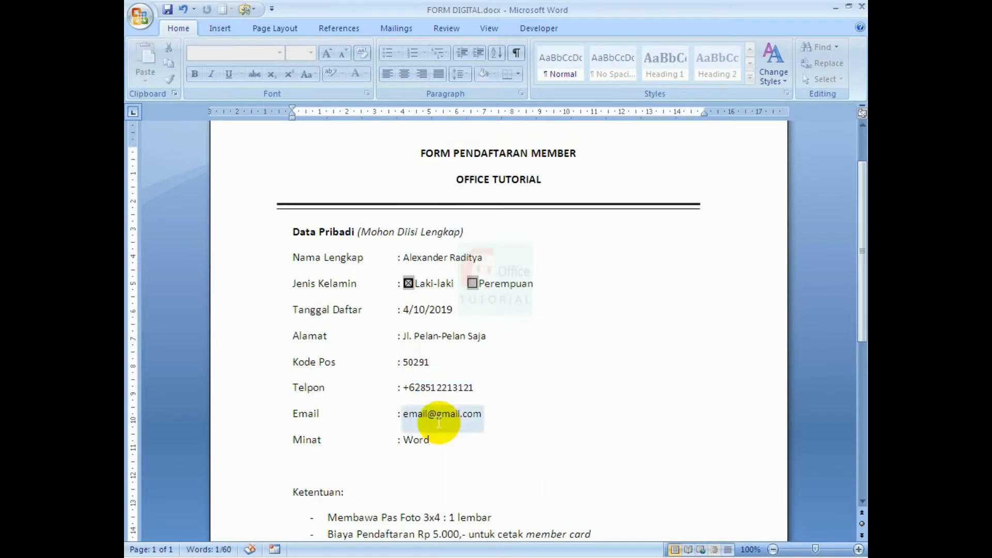
Show the filled form in Print Preview at full zoom.
click(142, 21)
mouse_move(177, 176)
click(275, 157)
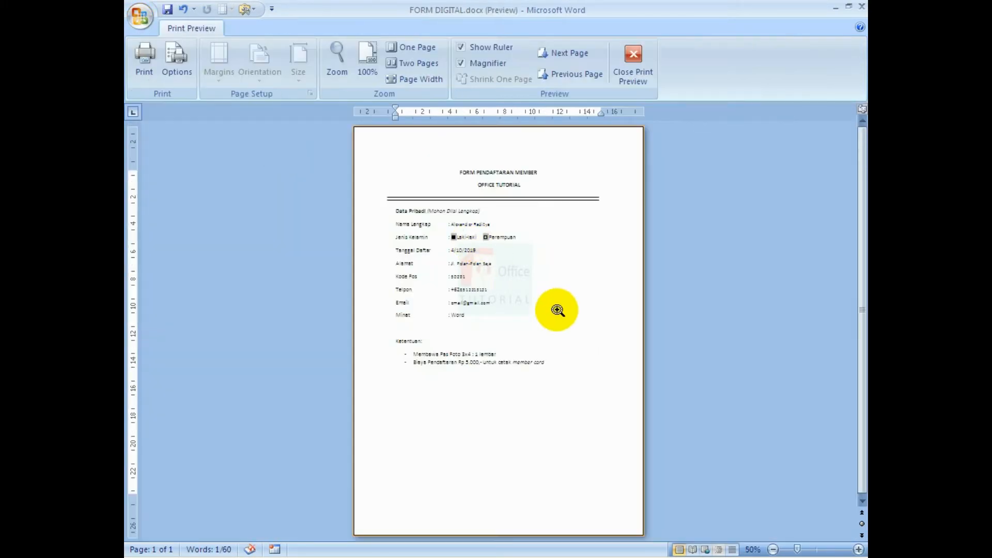
click(557, 310)
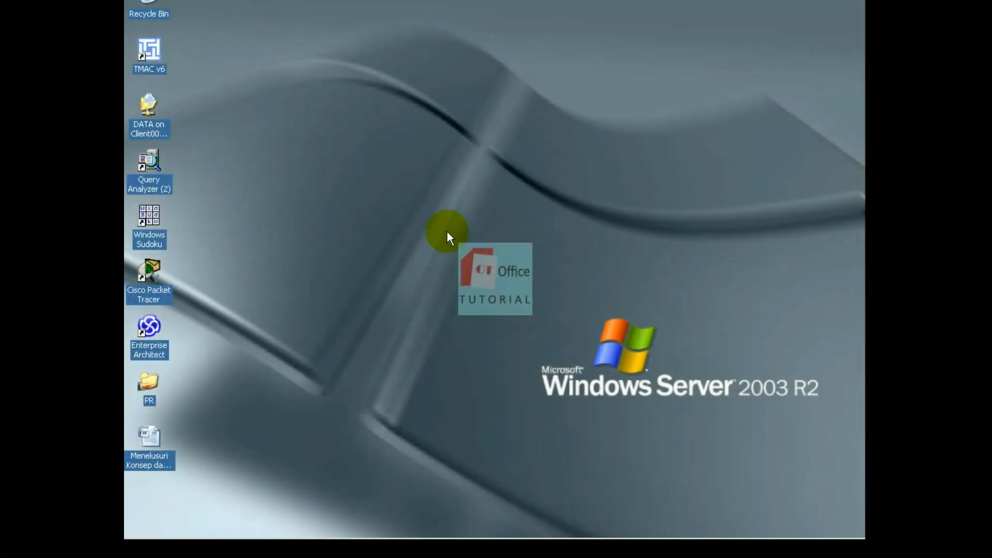
Refresh the desktop twice, then launch Microsoft Office Word from its desktop shortcut.
click(151, 466)
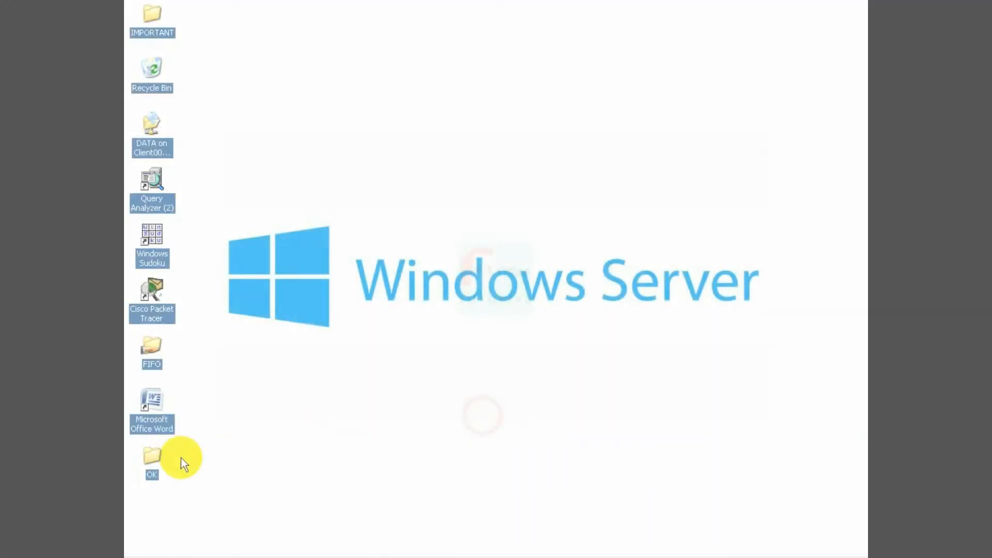
right_click(417, 420)
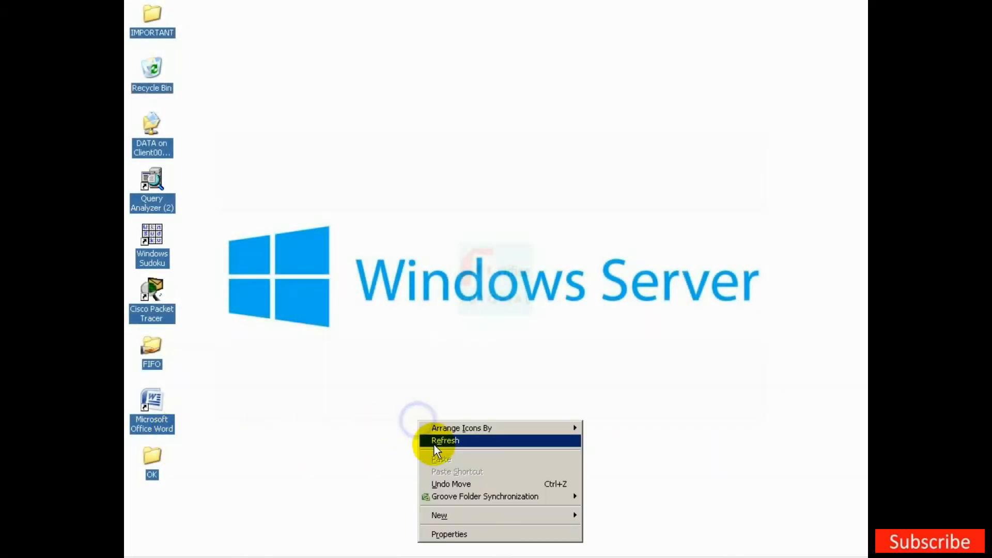
right_click(434, 445)
click(483, 342)
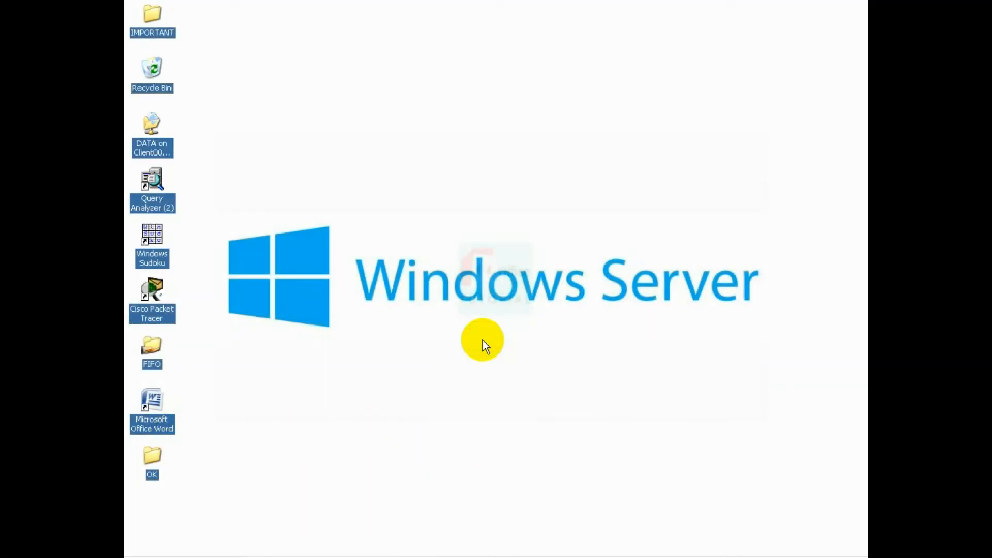
right_click(482, 340)
click(496, 362)
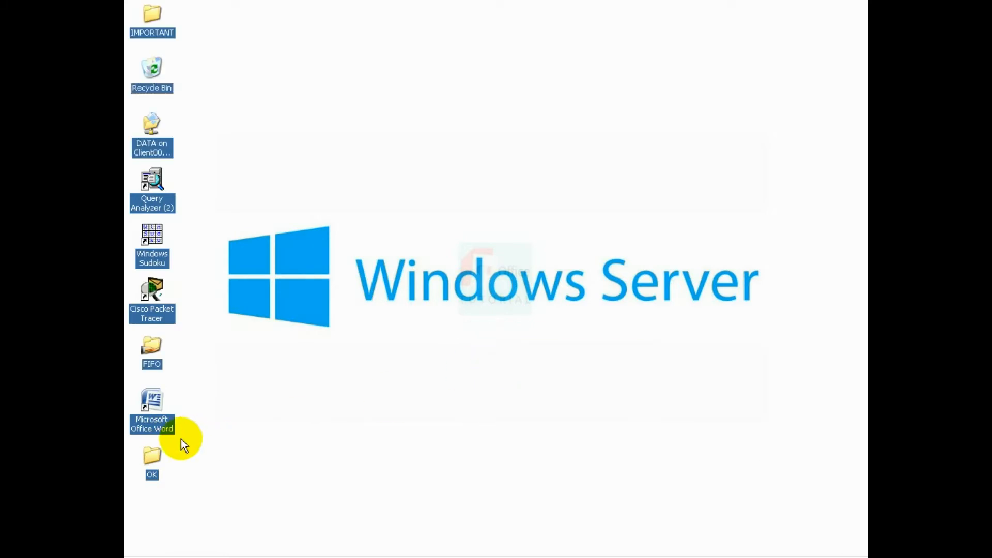
double_click(164, 425)
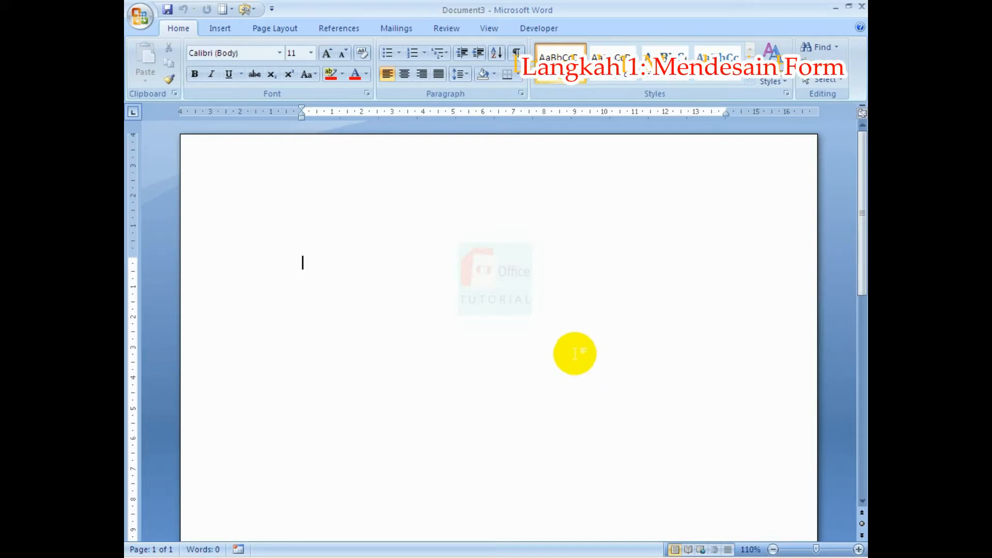
Set the font size to 12 and all page margins to 3 cm in Page Setup.
click(310, 53)
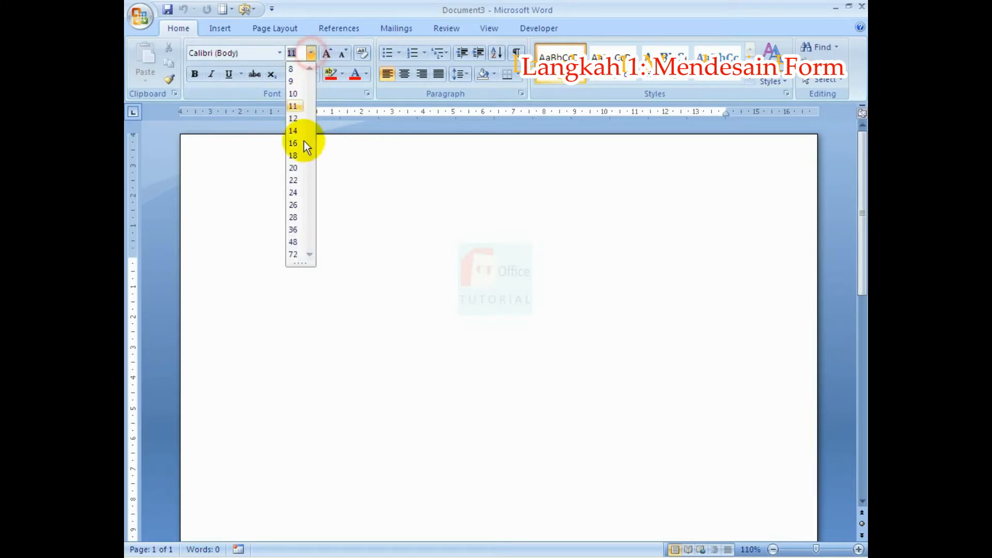
click(295, 119)
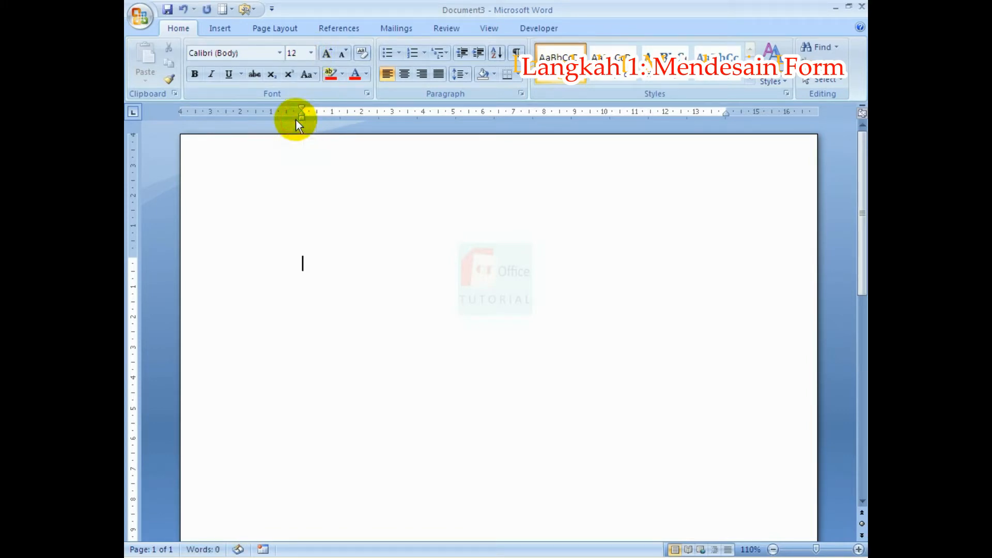
click(270, 30)
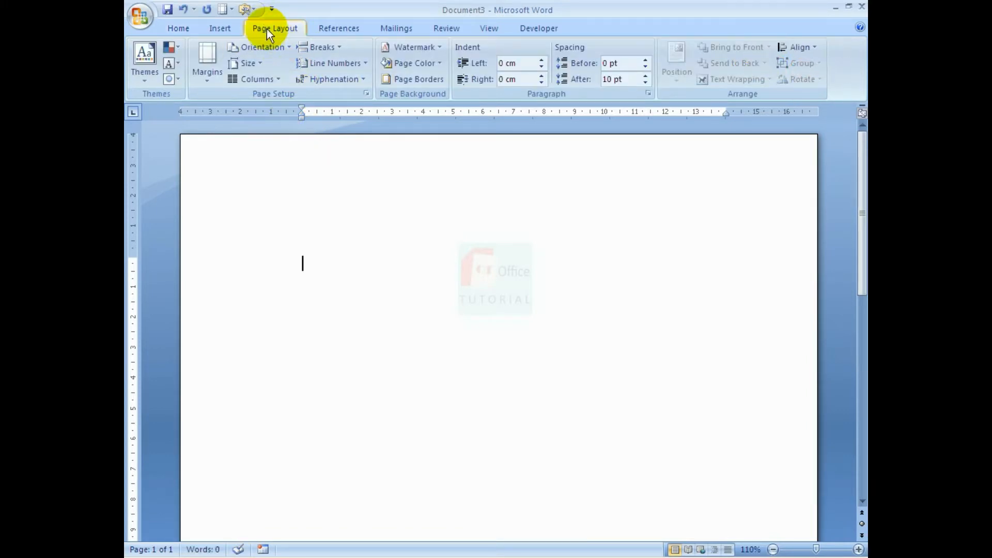
click(367, 93)
drag(416, 141, 408, 144)
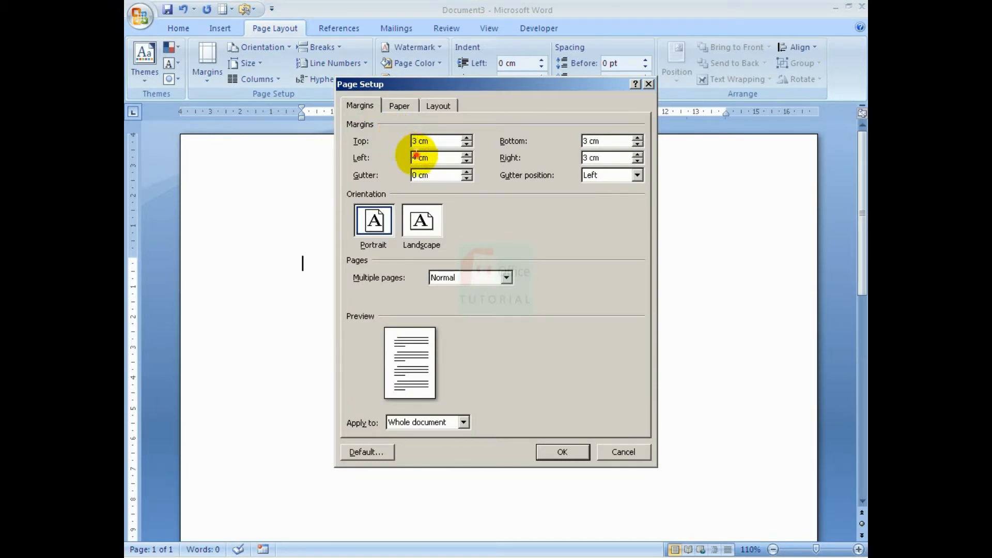
text(3)
click(562, 452)
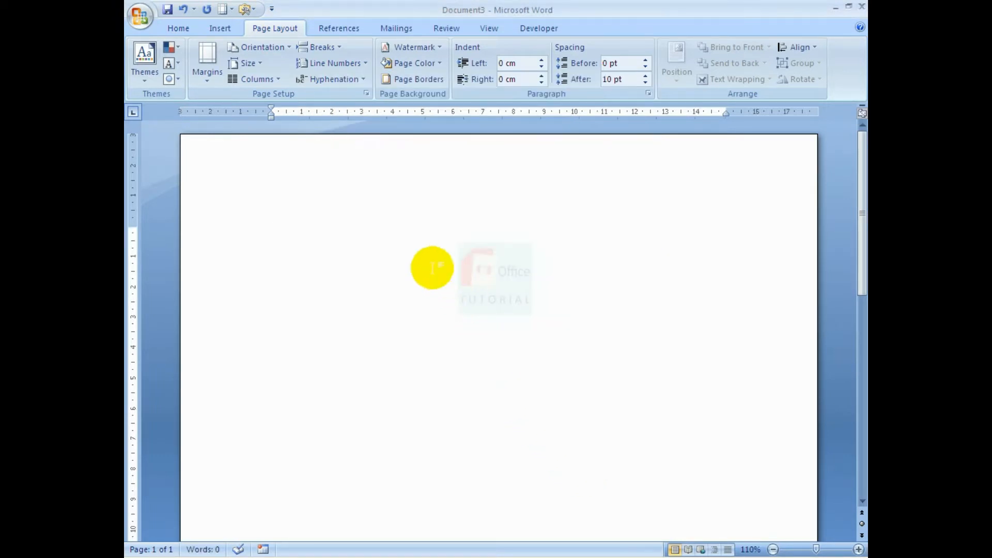
click(178, 28)
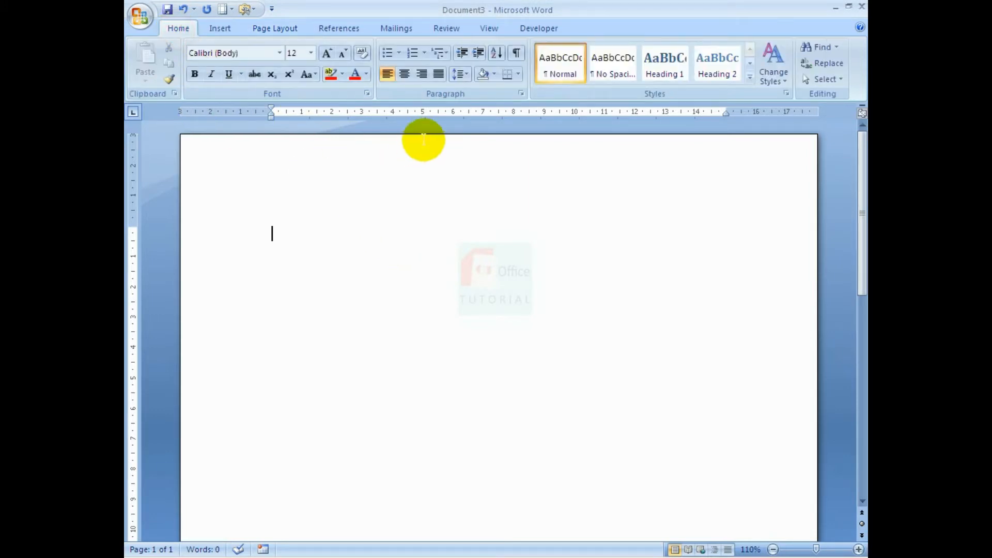
Type the centred, bold heading lines 'FORM PENDAFTARAN MEMBER' and 'OFFICE TUTORIAL', then add blank lines.
click(404, 74)
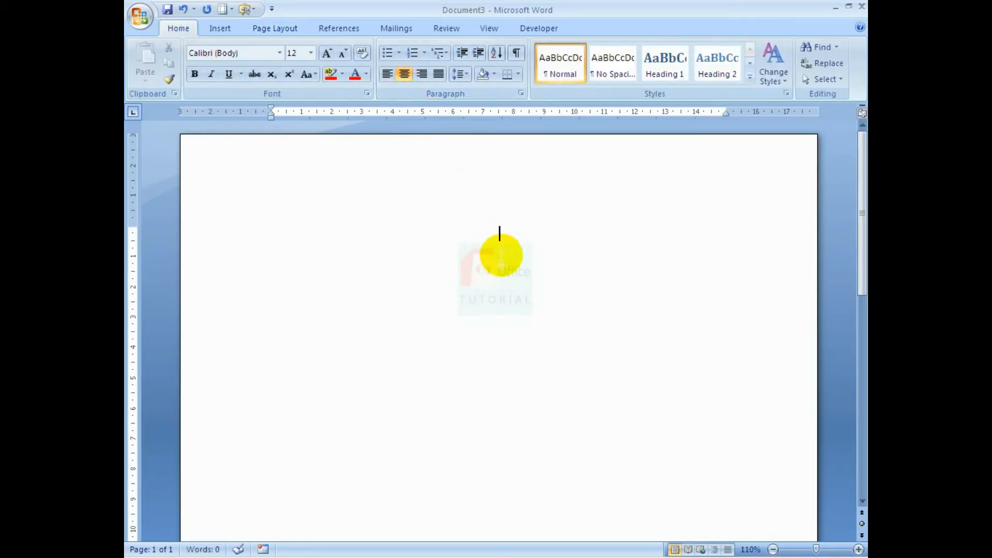
text(FORM)
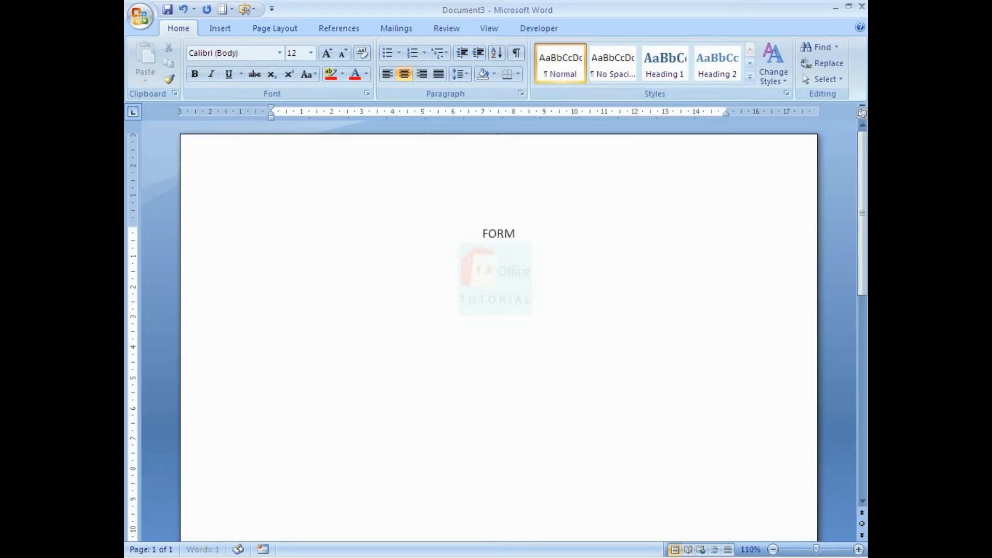
text( PENDAFTARAN MEMBER)
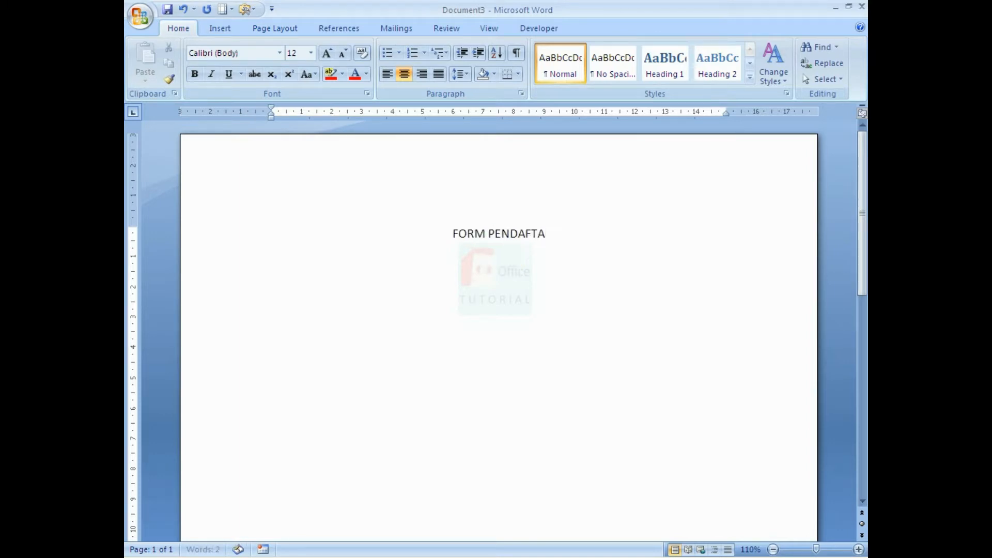
key(Return)
text(O)
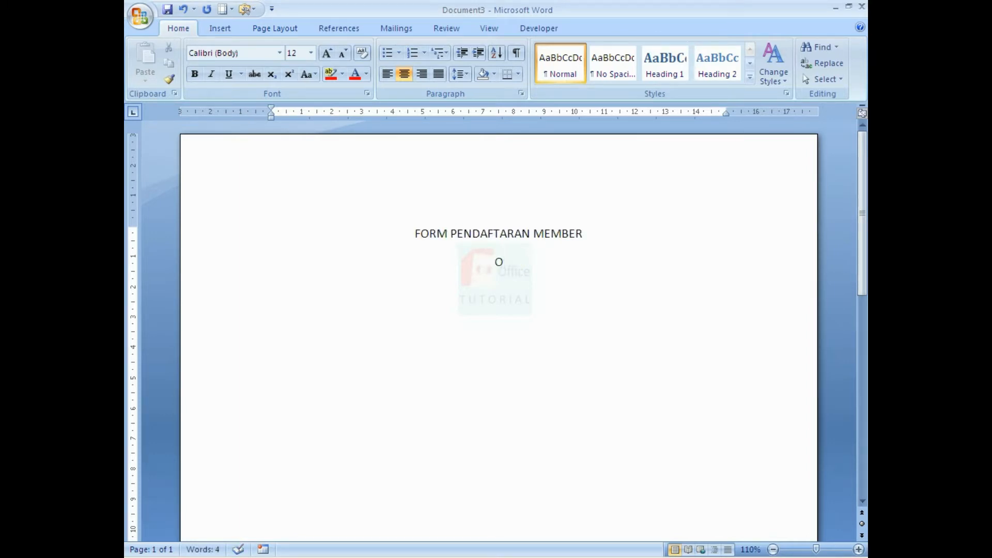
text(FFICE TUTORIAL)
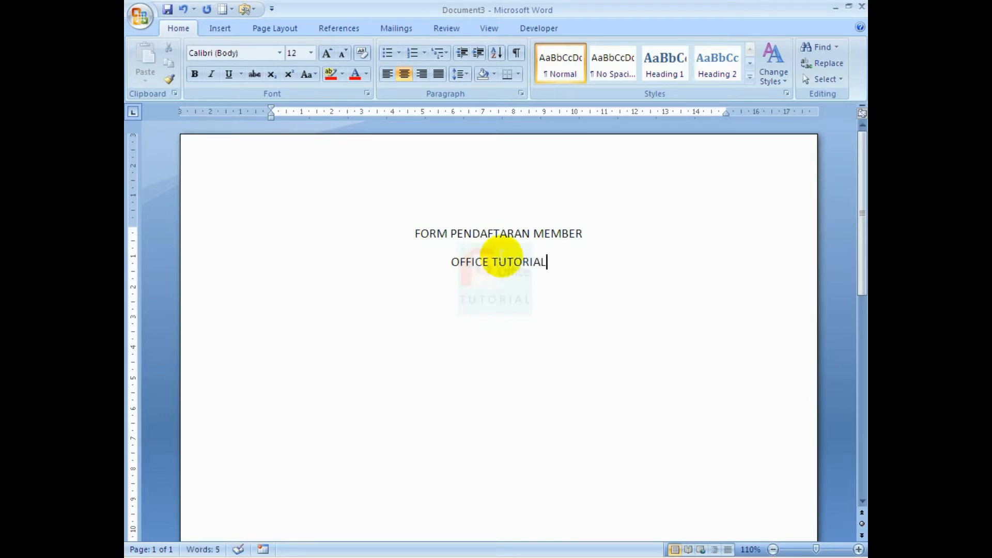
key(ctrl+a)
key(ctrl+b)
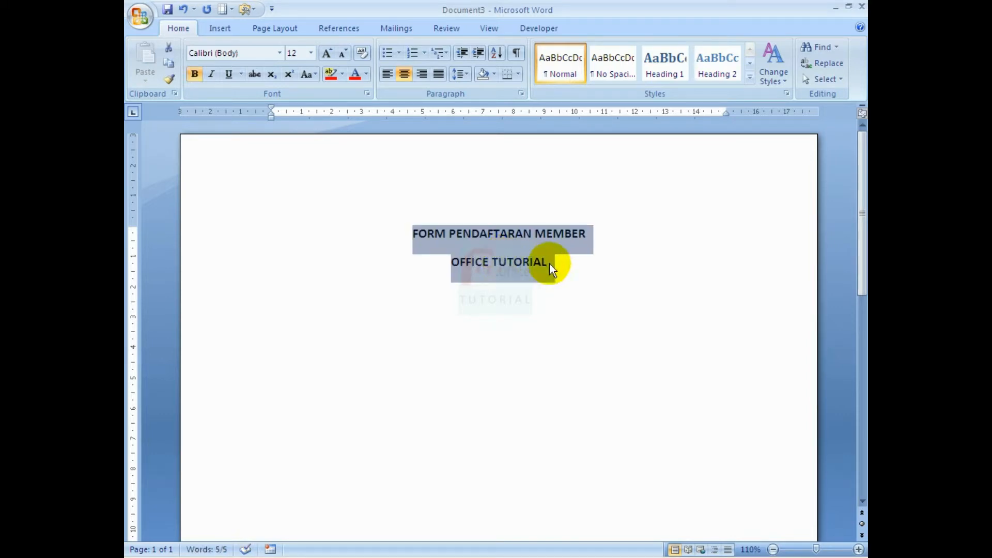
click(549, 266)
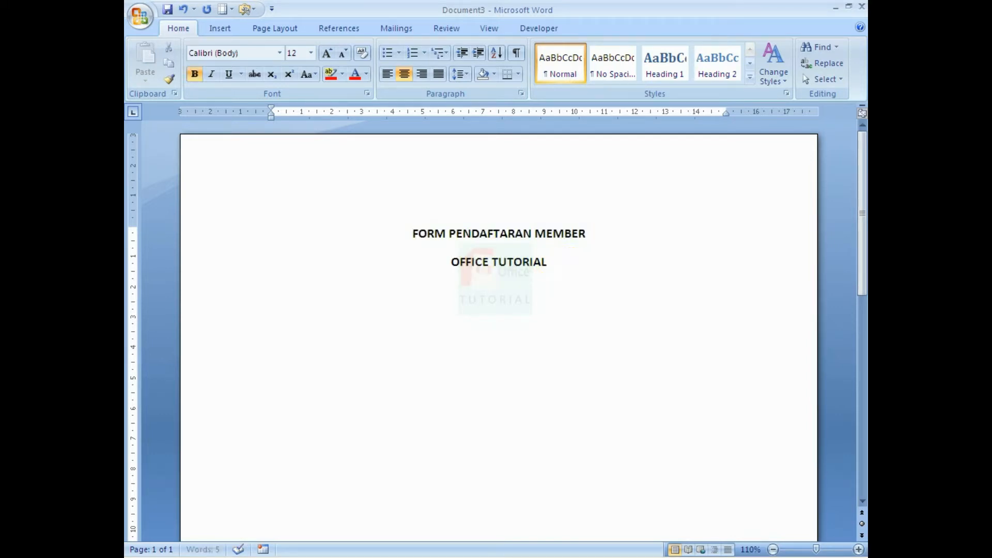
key(Return)
key(Return)
scroll(533, 248, down, 1)
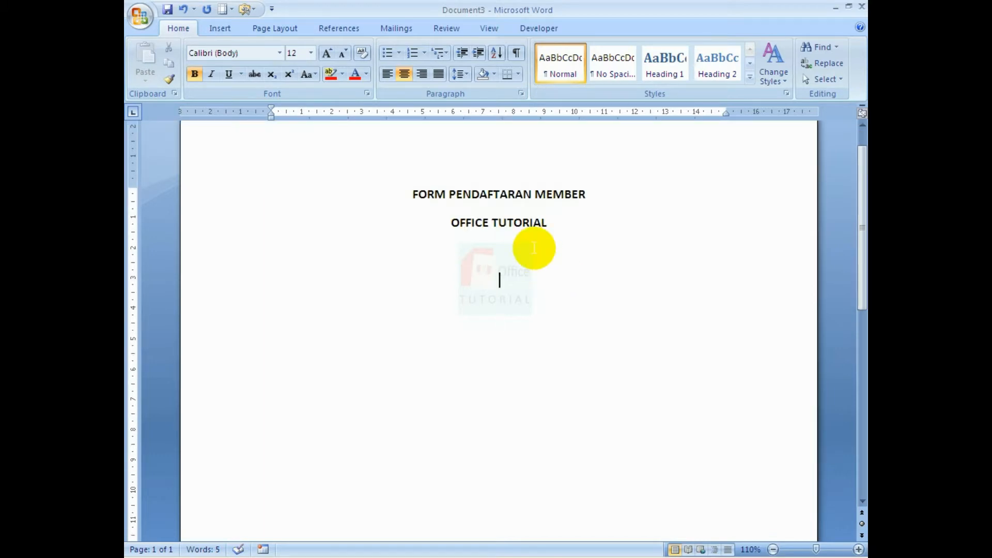
click(220, 28)
Draw a horizontal straight line across the page below OFFICE TUTORIAL, redoing a misplaced first attempt.
click(319, 57)
click(323, 106)
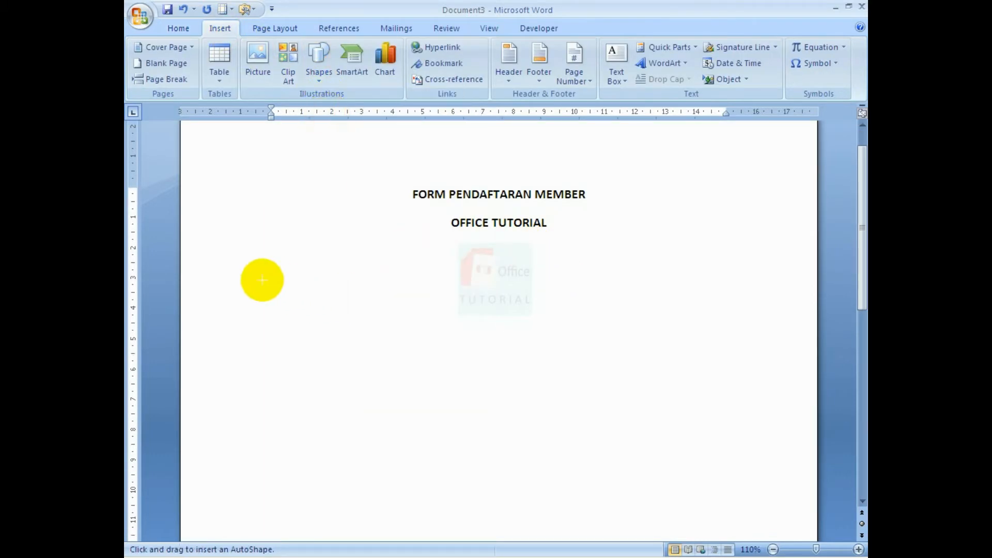
mouse_move(266, 288)
mouse_down()
mouse_move(564, 299)
mouse_move(649, 288)
mouse_move(680, 317)
mouse_move(713, 286)
mouse_move(725, 288)
mouse_up()
key(ctrl+z)
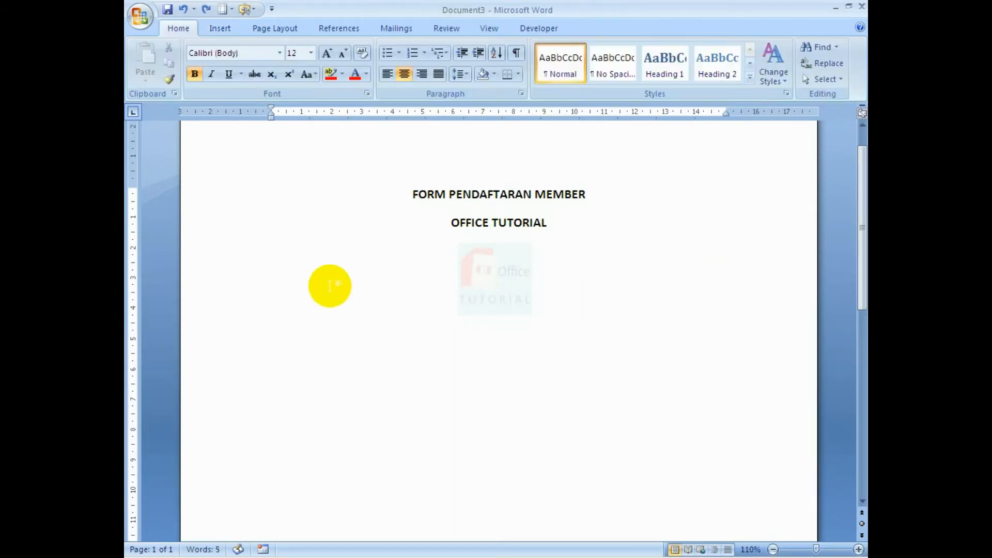
click(220, 28)
click(318, 61)
click(326, 110)
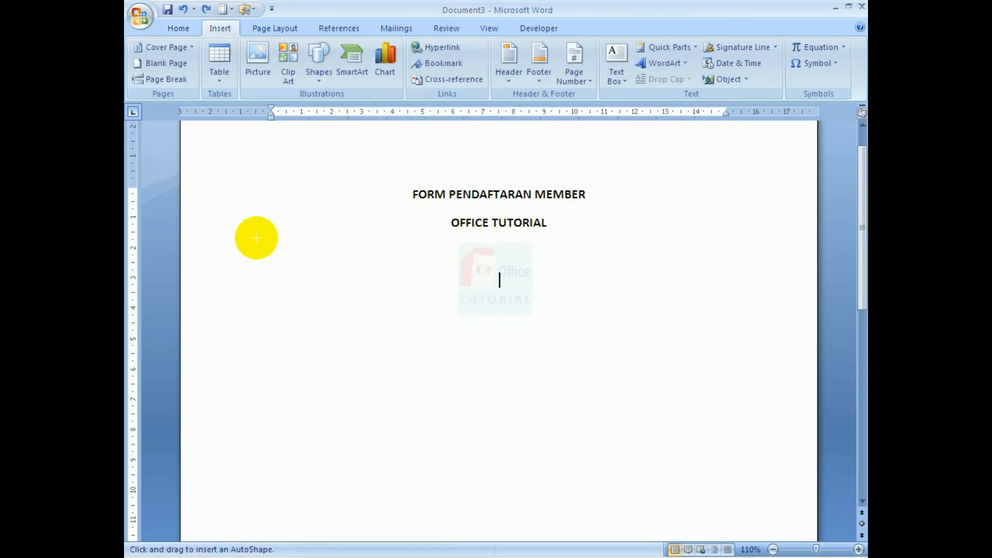
drag(253, 250, 721, 251)
Duplicate the line and give the upper line a 2 pt weight.
click(667, 277)
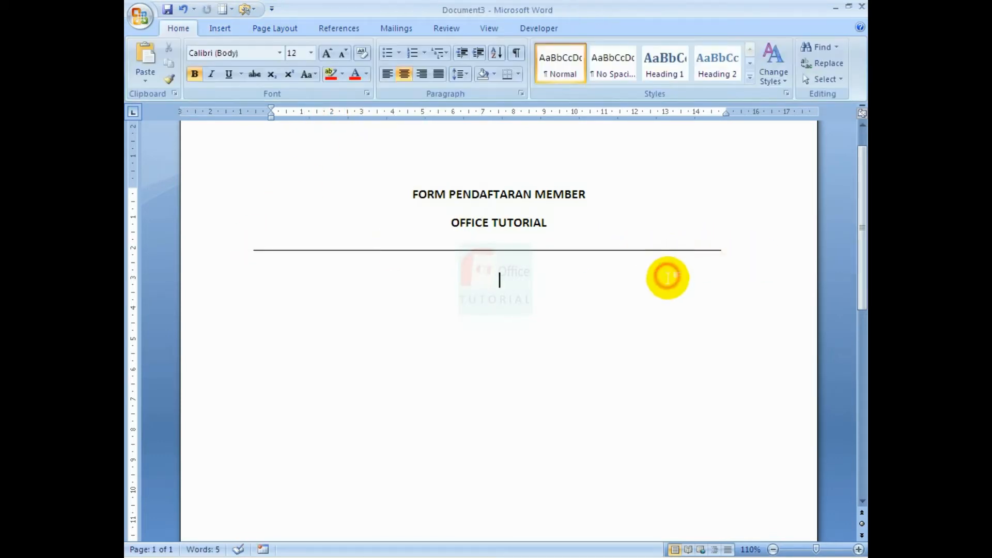
key(ctrl+v)
right_click(671, 251)
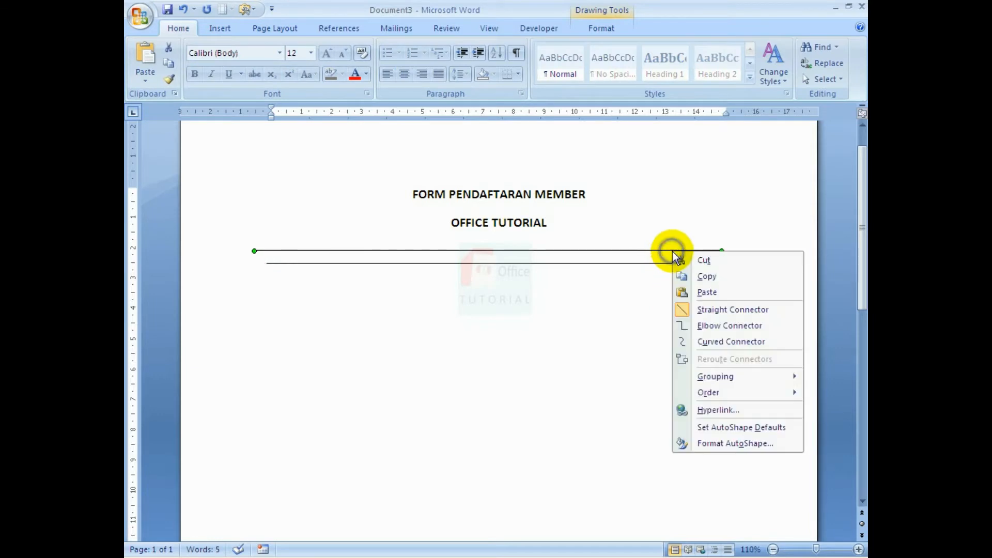
click(706, 443)
drag(680, 226, 654, 231)
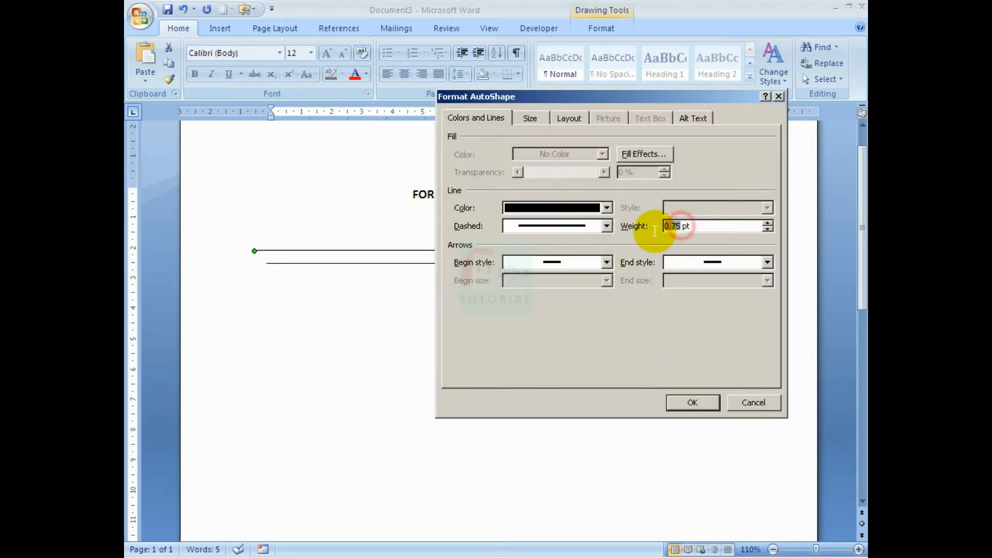
click(695, 402)
Move the thin copy just under the thick line and set justified paragraph alignment.
click(586, 264)
drag(586, 264, 590, 255)
click(372, 328)
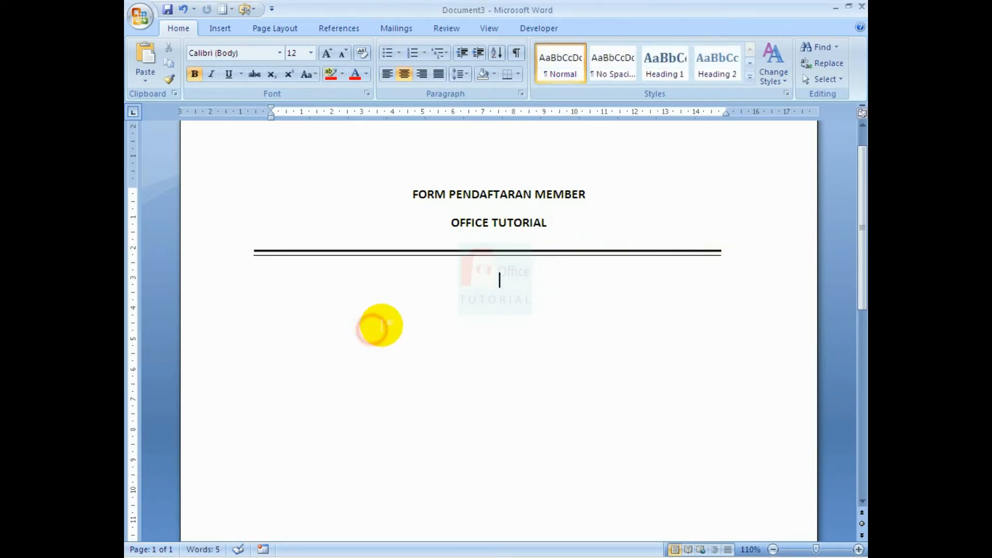
click(438, 74)
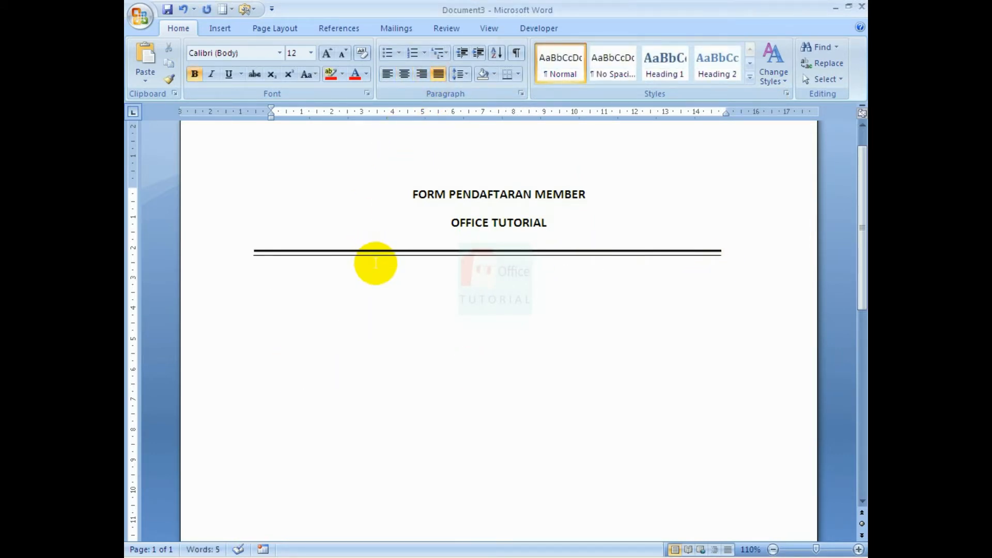
key(ctrl+s)
Save the document to the Desktop under the file name FORM DIGITAL.
click(250, 255)
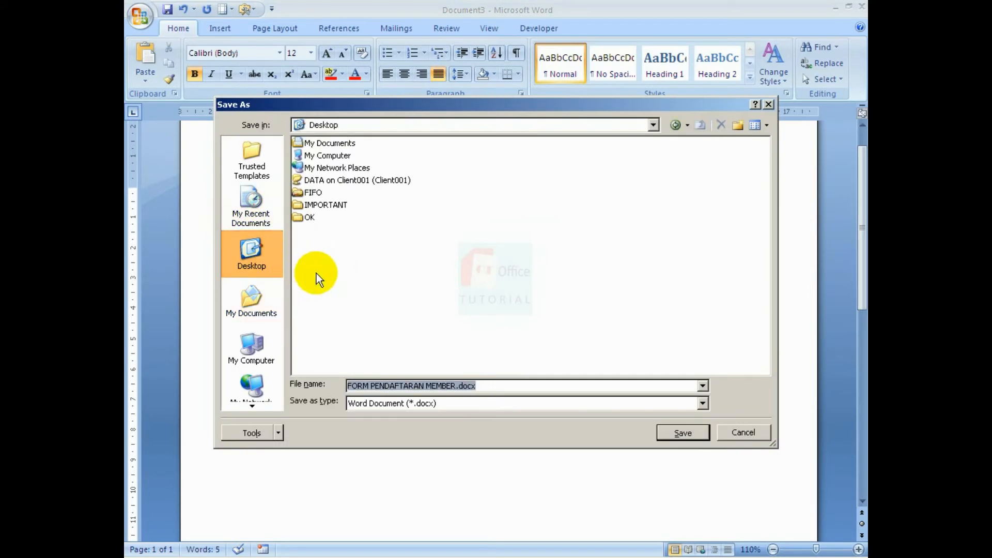
click(455, 386)
drag(455, 385, 370, 386)
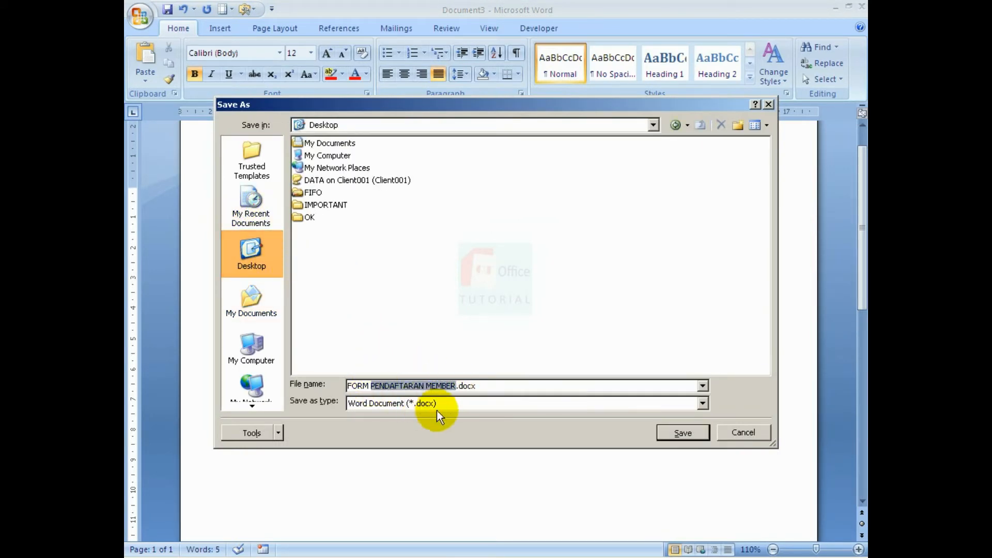
text(DIGITAL)
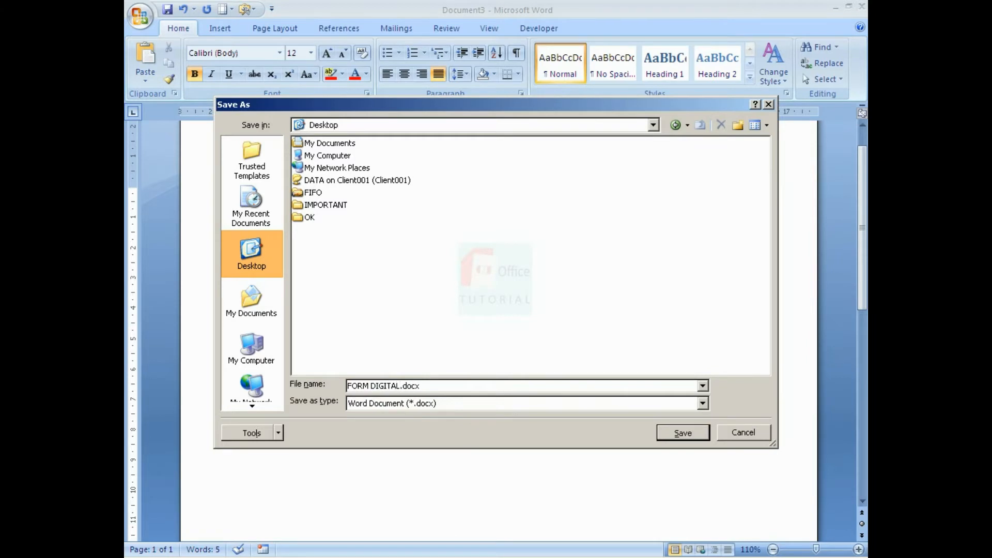
key(Return)
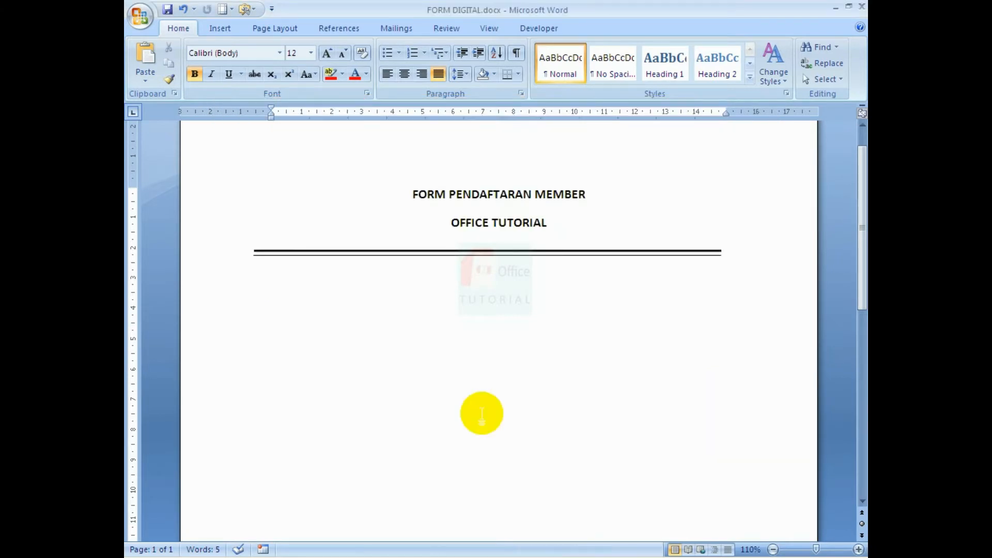
scroll(482, 413, down, 3)
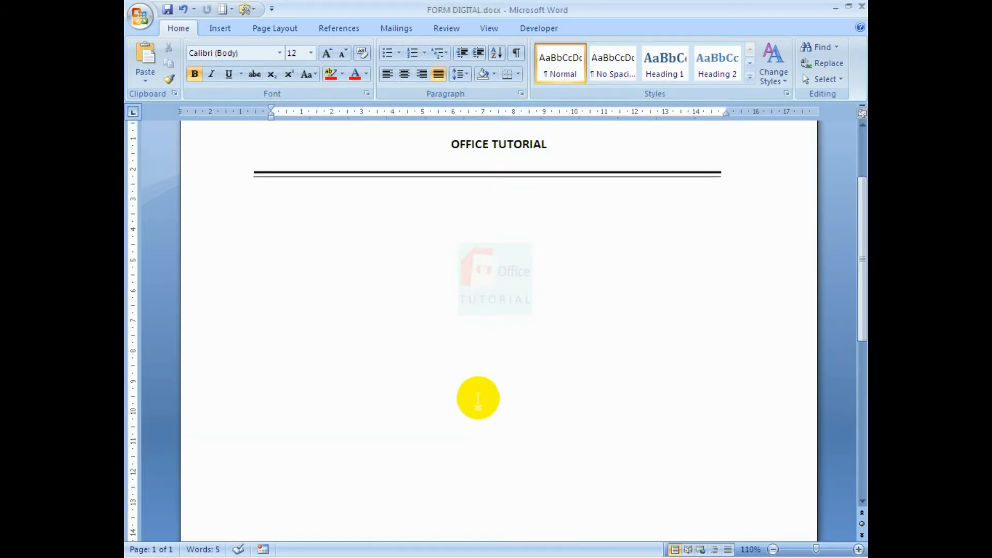
Type bold 'Data Pribadi' with italic '(Mohon Diisi Lengkap)', then start the Nama Lengkap, Jenis Kelamin, Tanggal Daftar labels.
text(Data )
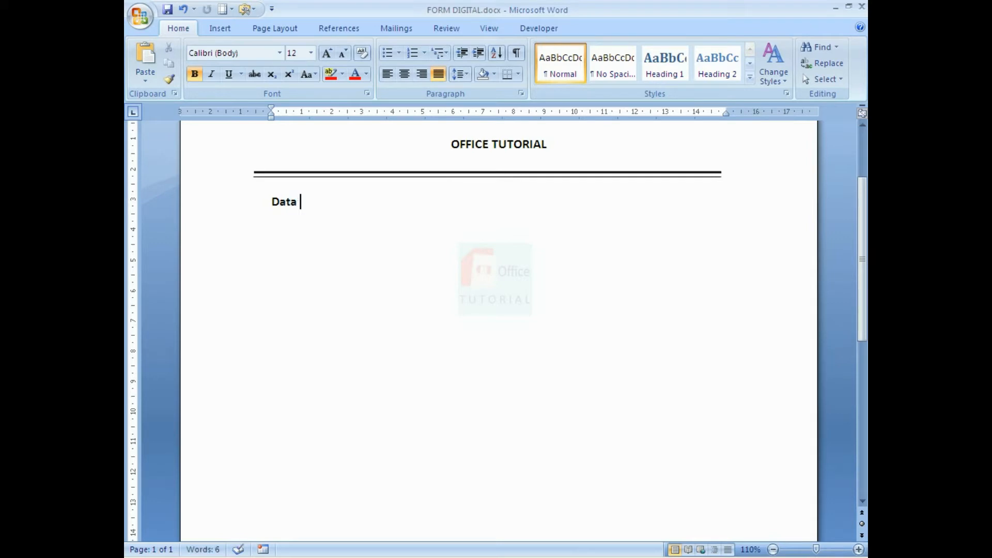
text(Pribadi)
key(ctrl+i)
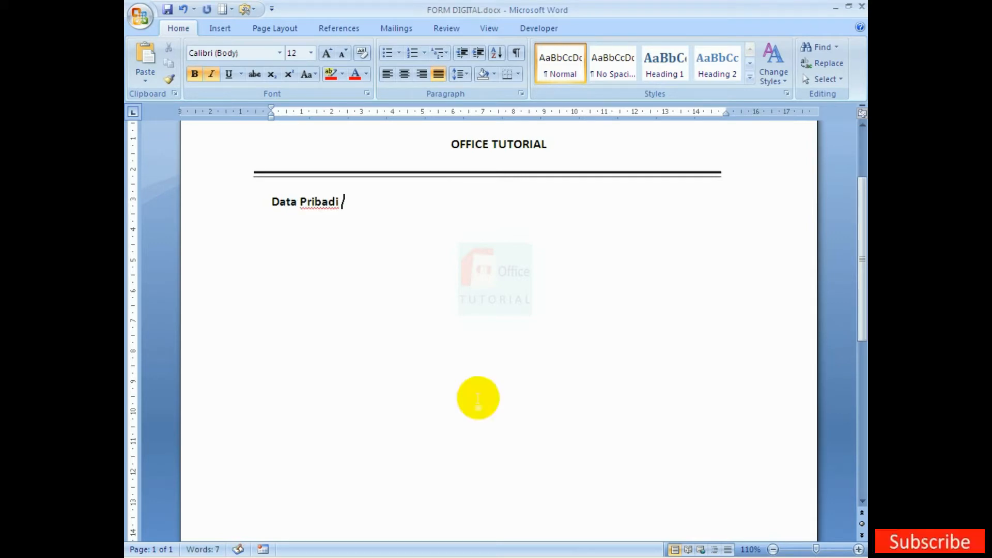
text((Mohon)
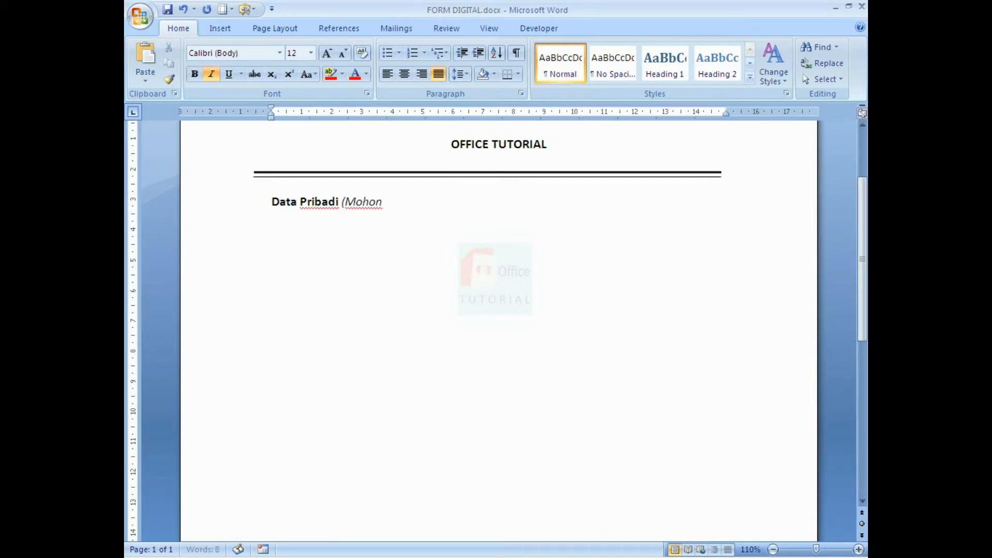
text( Diisi Lengkap)
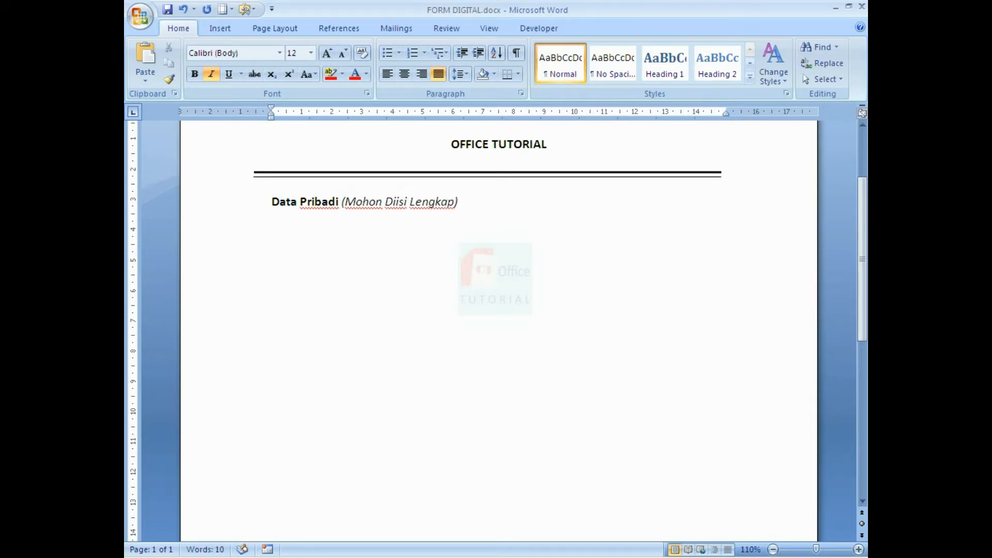
click(478, 398)
text(Nama Lengk)
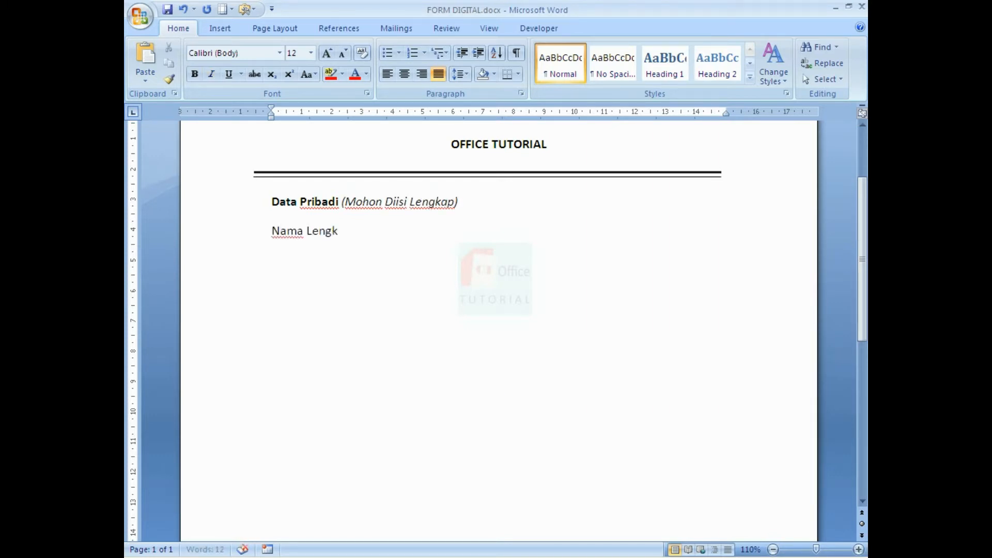
text(ap	: )
text(Jenis Kelamin)
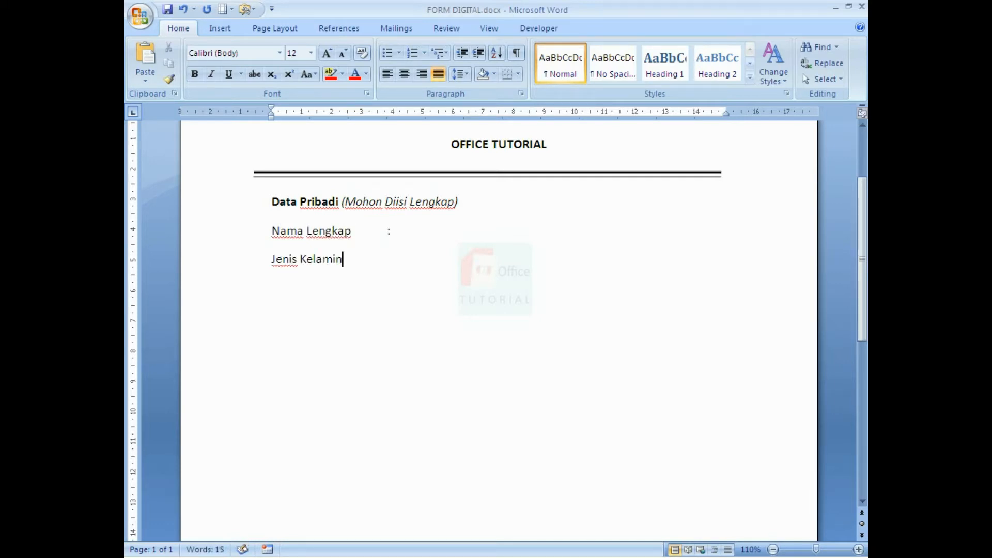
text(	: Tan)
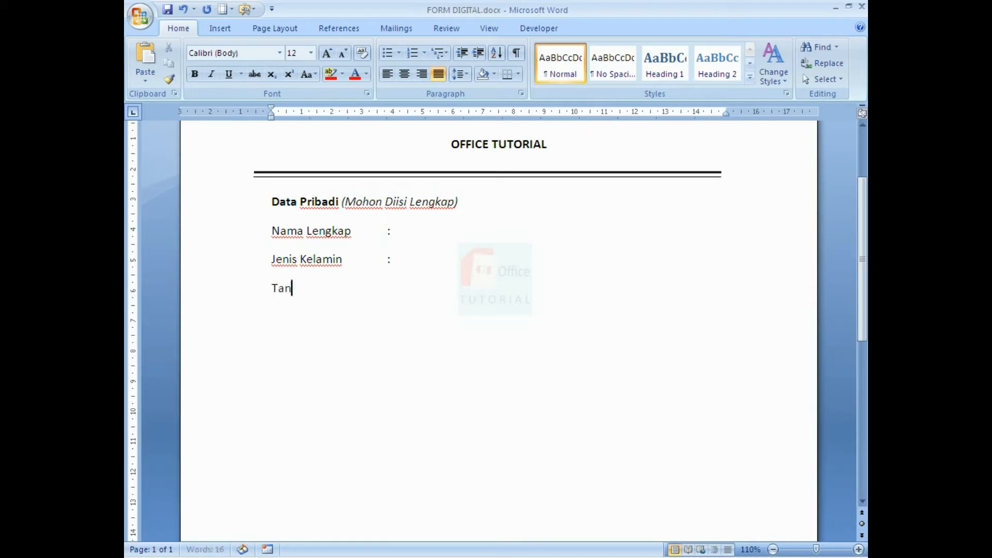
text(ggal Daftar)
Add the labels Alamat, Kode Pos, Telpon, Email and Minat, each tabbed to an aligned colon.
key(Tab)
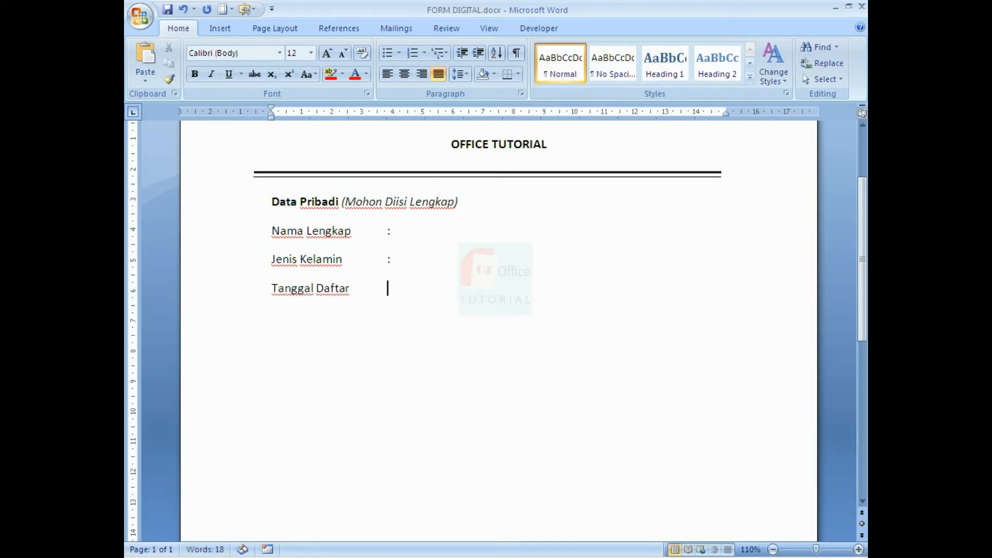
text(Alamat)
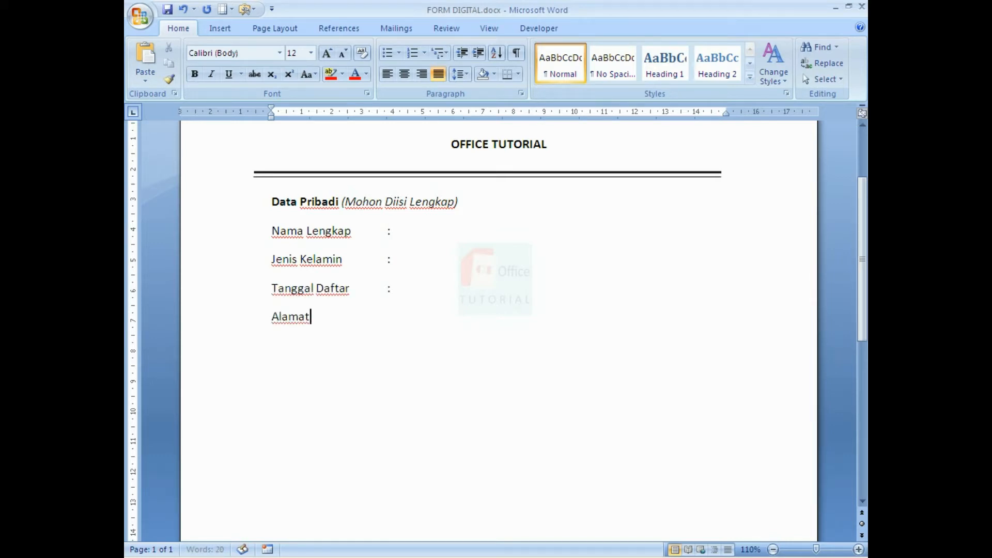
key(Tab)
text(:)
key(Return)
text(Kode Pos)
key(Tab)
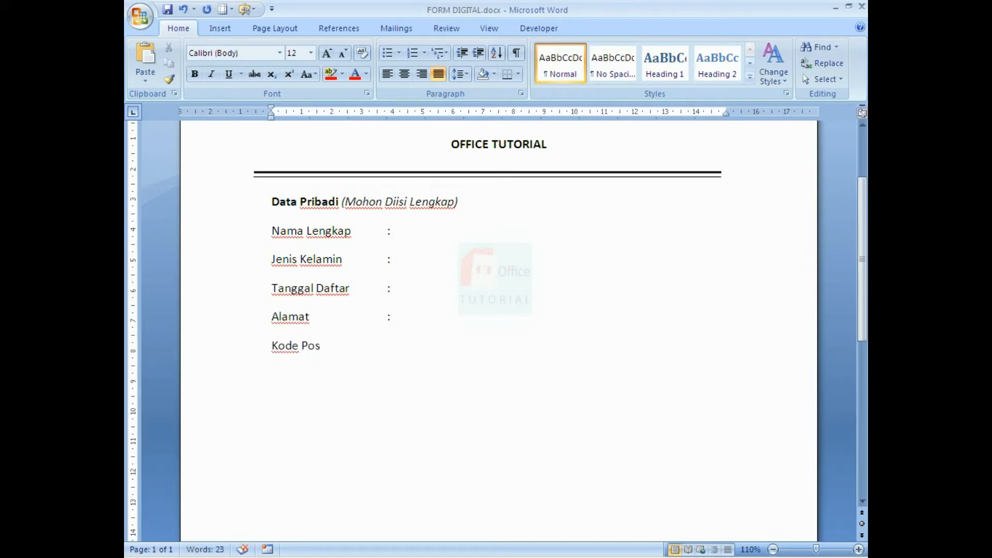
text(:)
key(Return)
text(TelponmEmai)
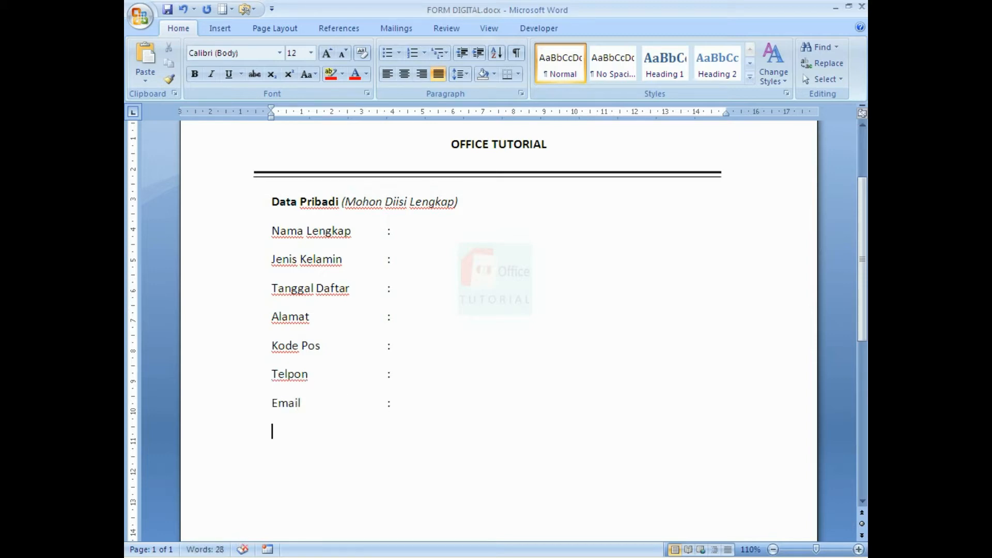
text(Minat)
key(Tab)
Complete the 'Ketentuan:' heading and add the rule '- Membawa Pas Foto 3x4 : 1 lembar'.
text(tu)
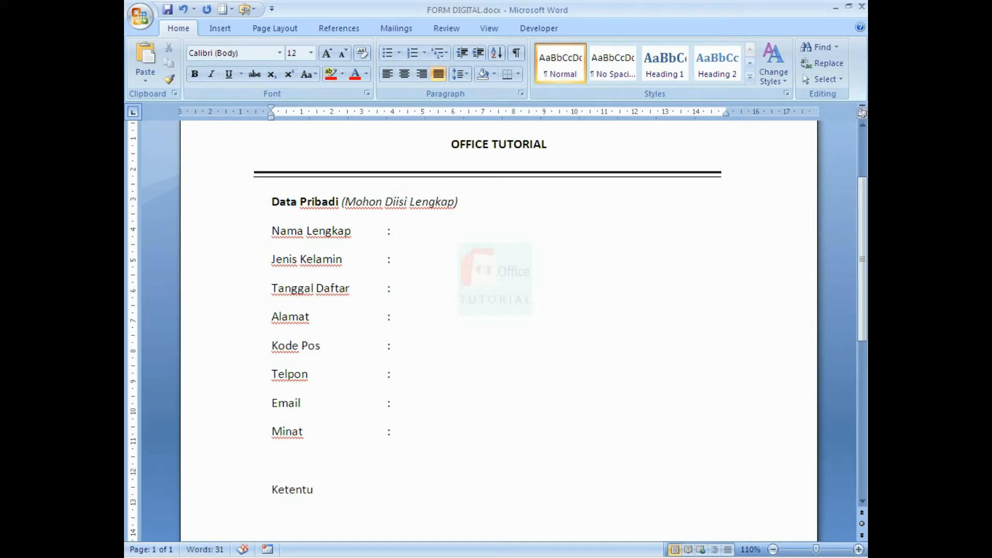
text(an:)
key(Return)
text(- )
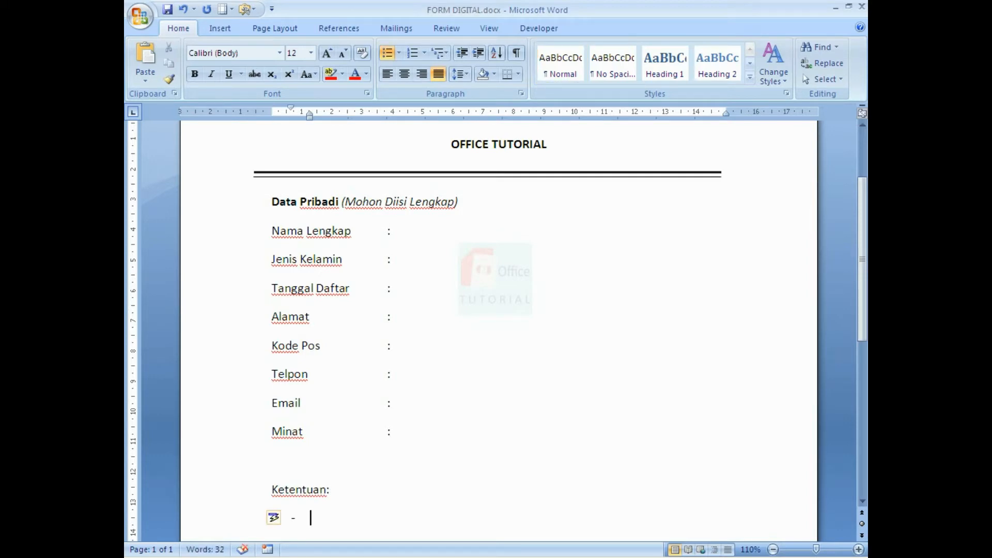
text(Membawa Pas)
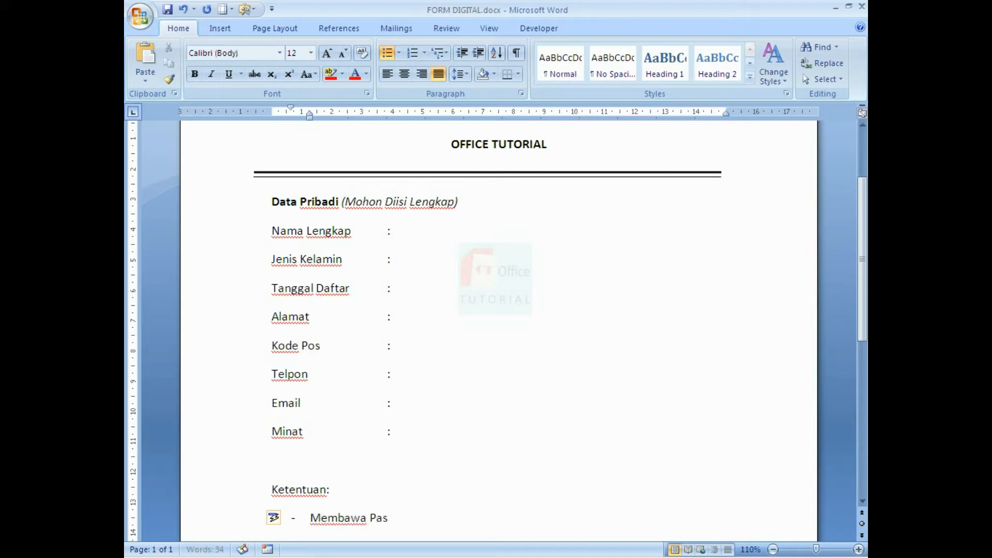
text( Foto 3x4)
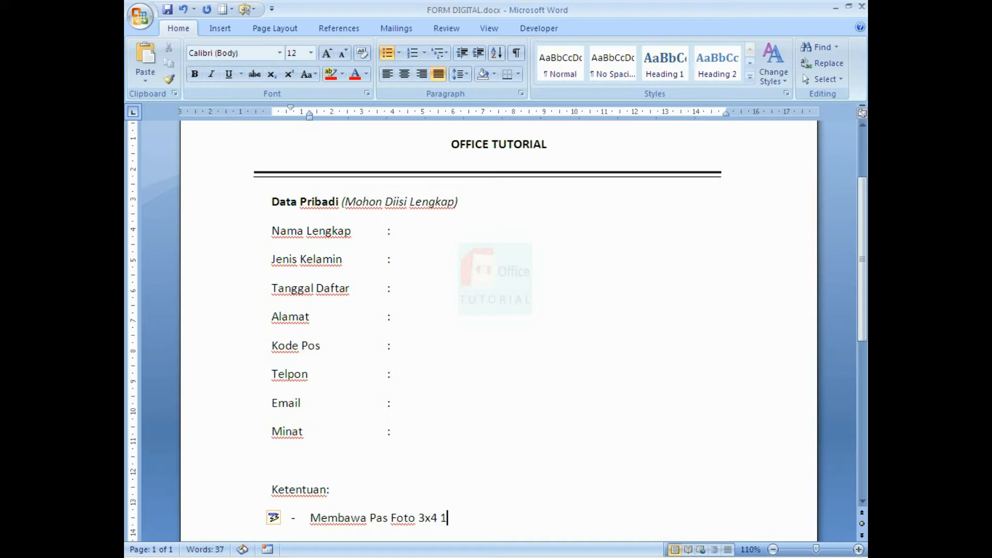
text( : 1 lembar)
Add the rule 'Biaya Pendaftaran Rp 5.000,- untuk cetak member card' with 'member card' italicized.
key(Return)
text(Bia)
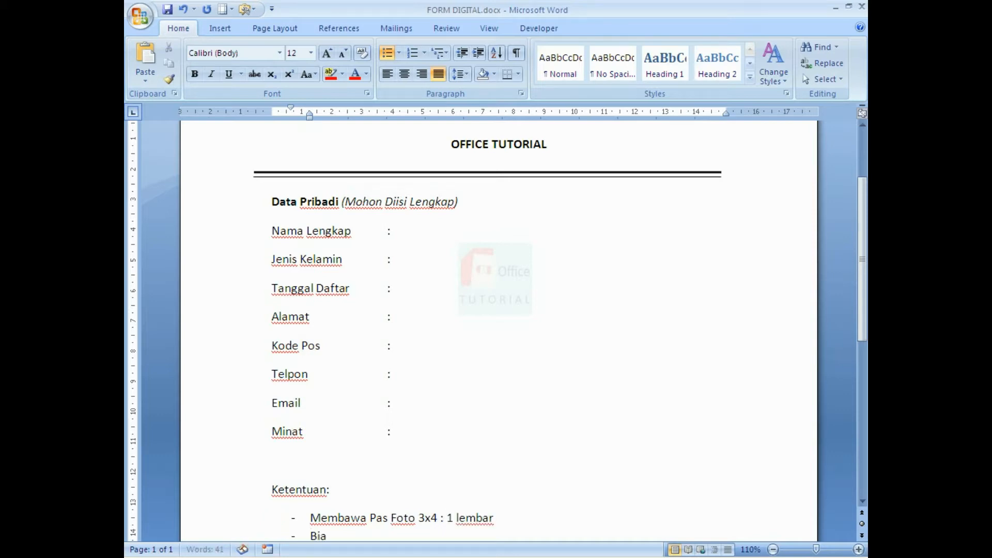
text(ya Pendaftaran R)
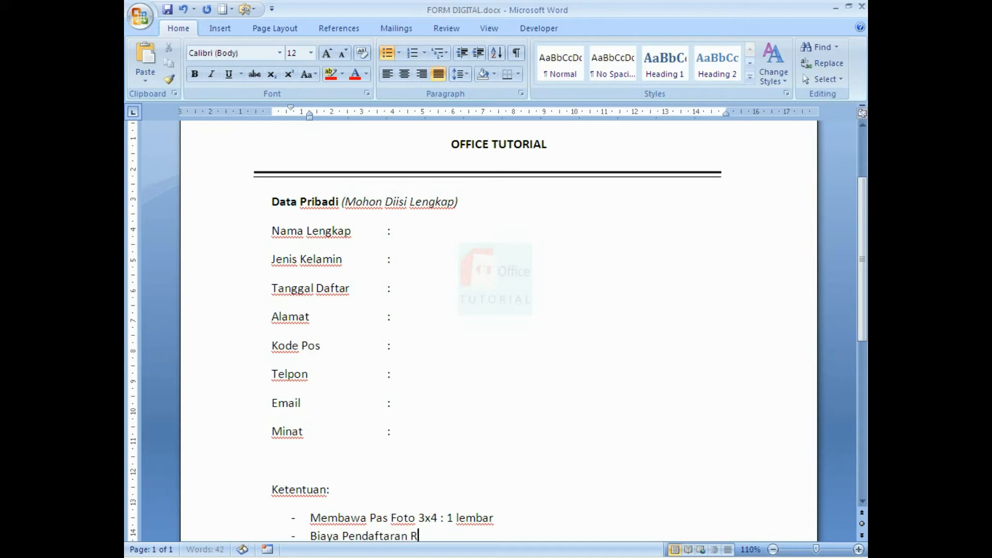
text(p 5.000,- untuk cetas)
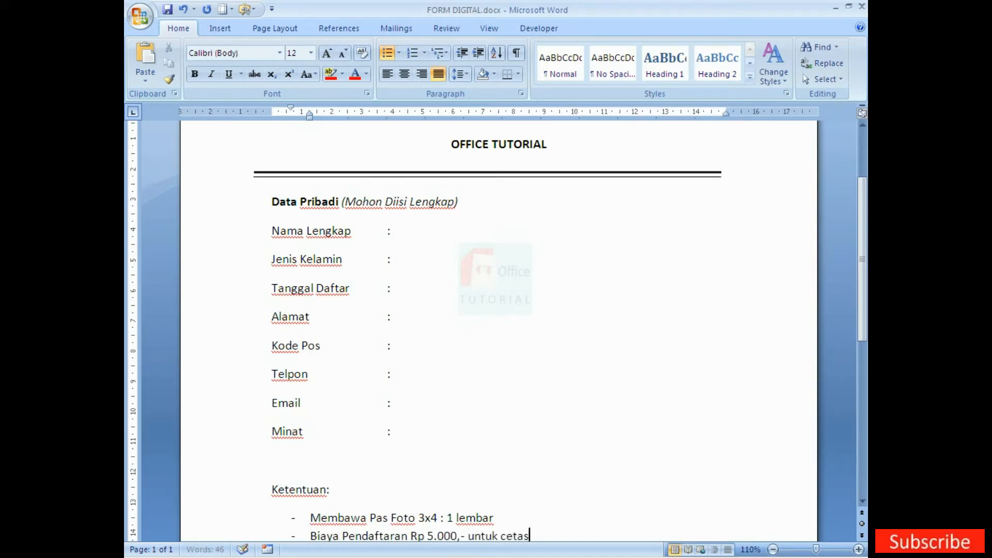
key(BackSpace)
text(k member)
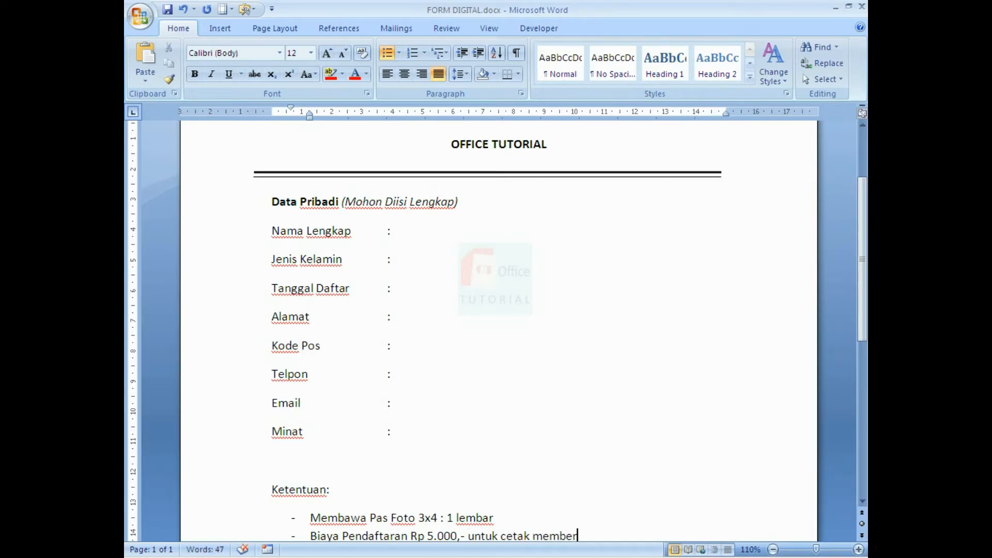
text( card)
key(shift+Left)
key(shift+Left)
key(shift+Left)
key(shift+Left)
key(shift+Left)
key(shift+Left)
key(shift+Left)
key(shift+Left)
key(shift+Left)
key(shift+Left)
key(shift+Left)
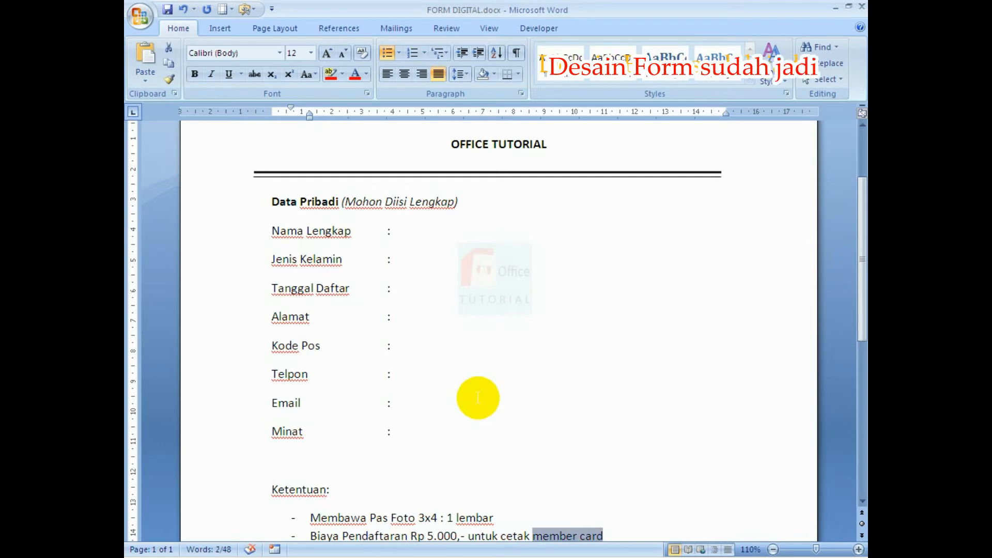
key(ctrl+i)
click(472, 514)
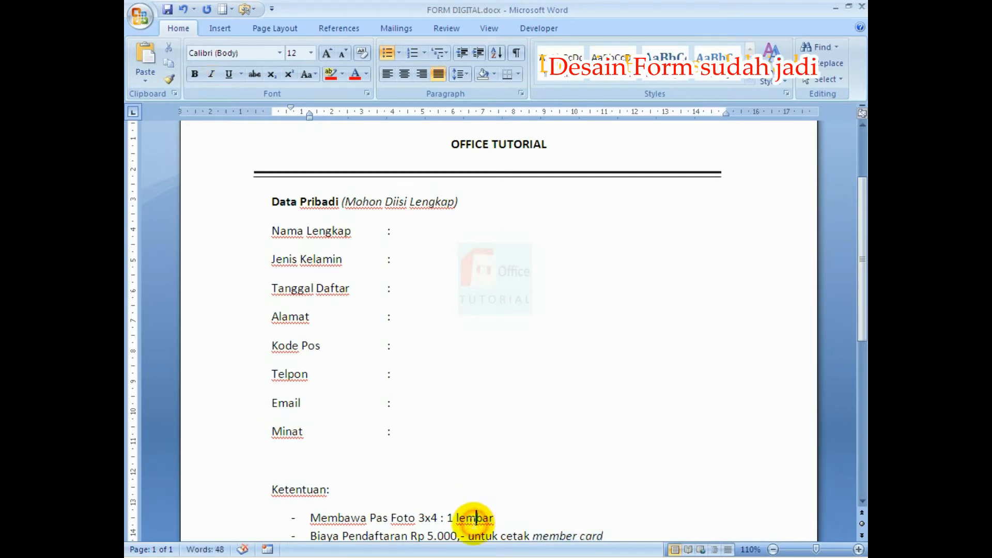
scroll(469, 520, up, 2)
scroll(469, 520, down, 2)
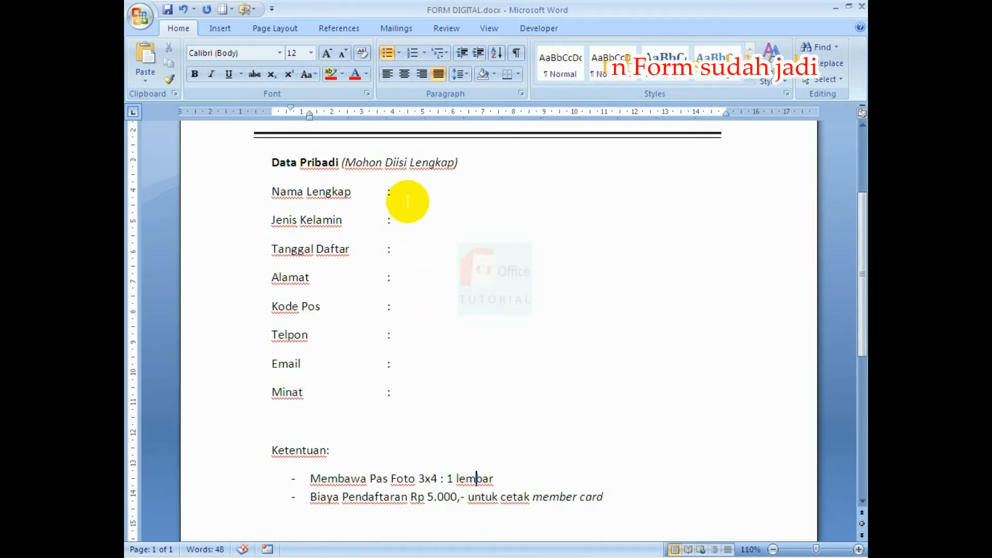
click(407, 190)
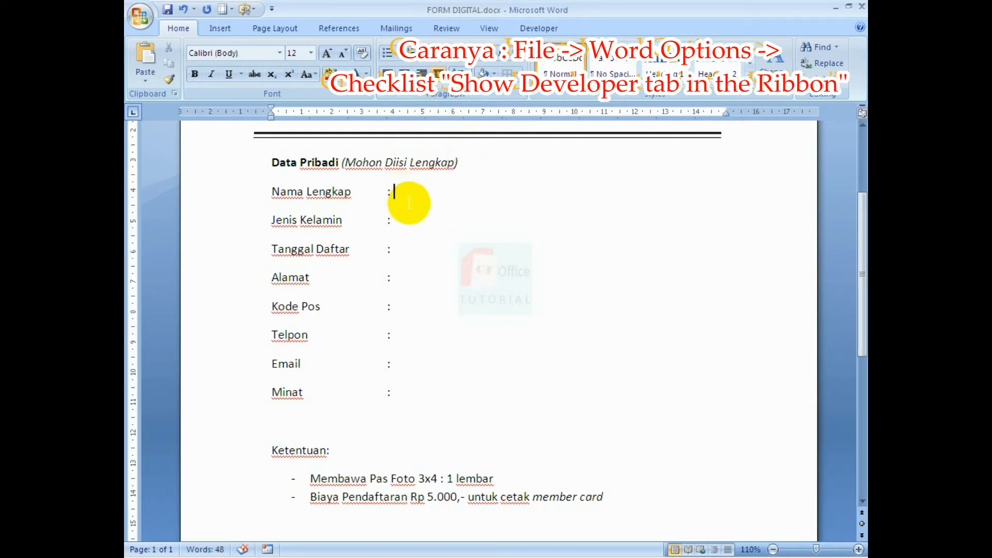
click(532, 30)
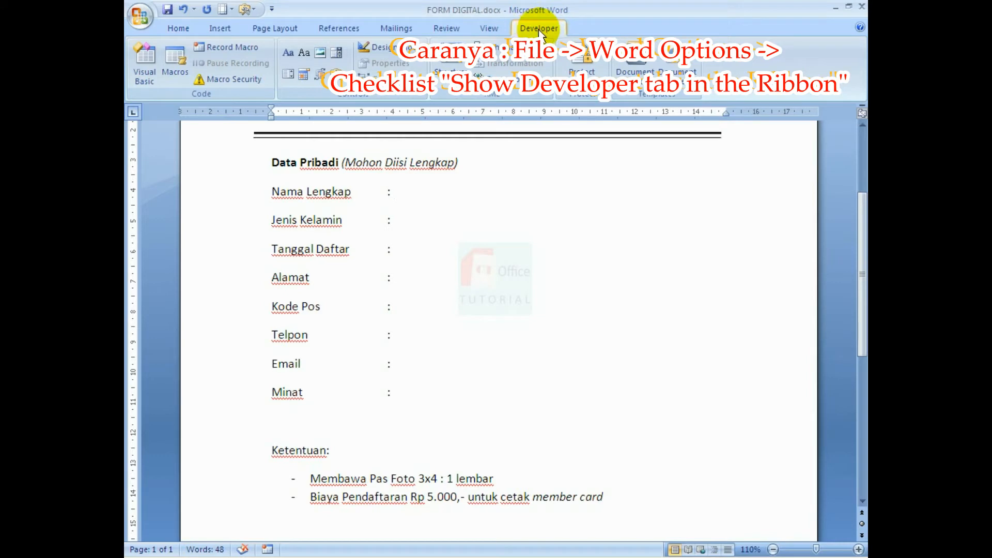
click(148, 24)
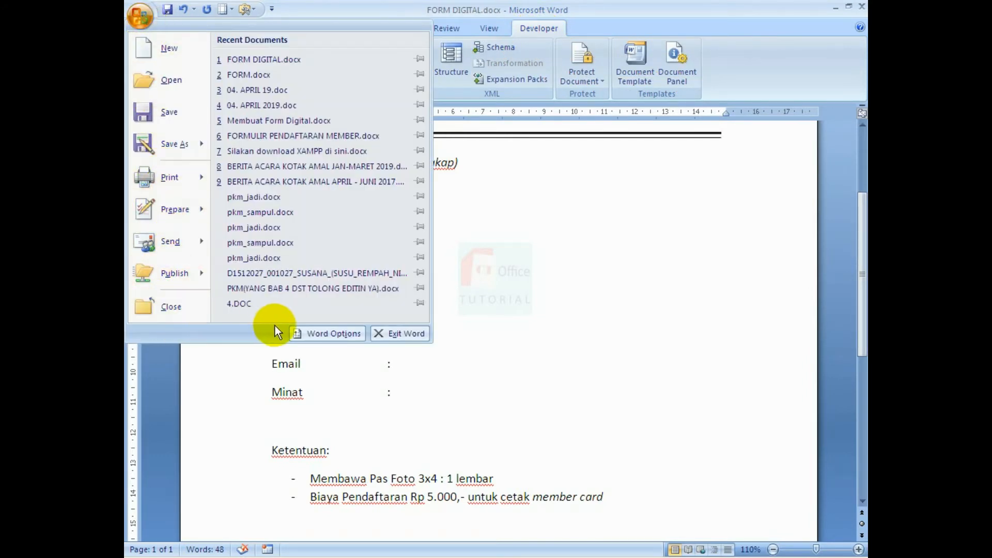
click(327, 333)
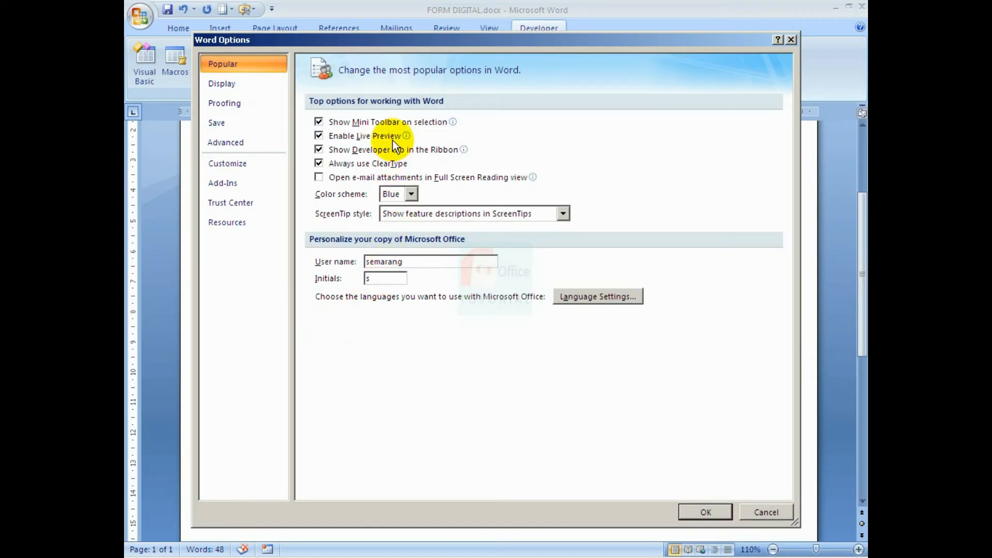
click(319, 150)
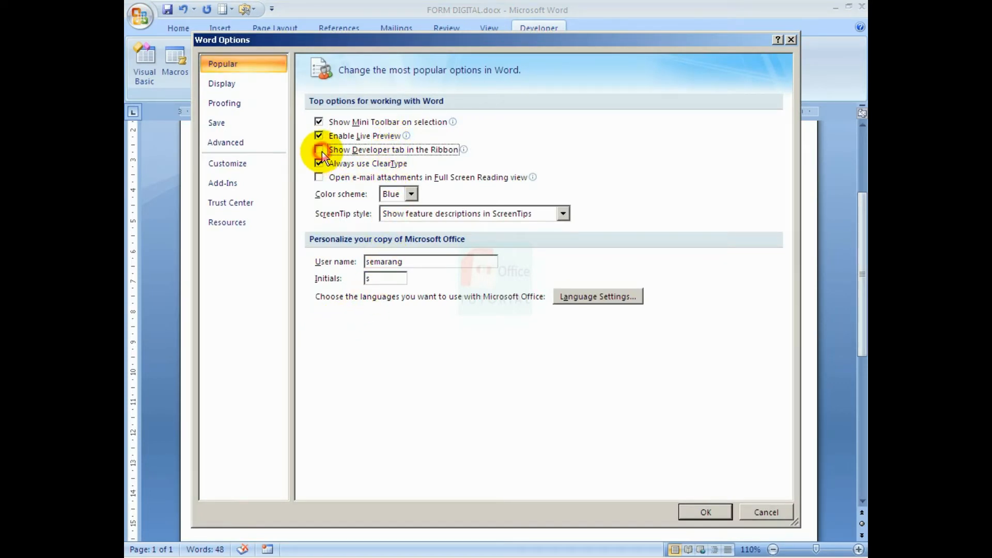
click(705, 510)
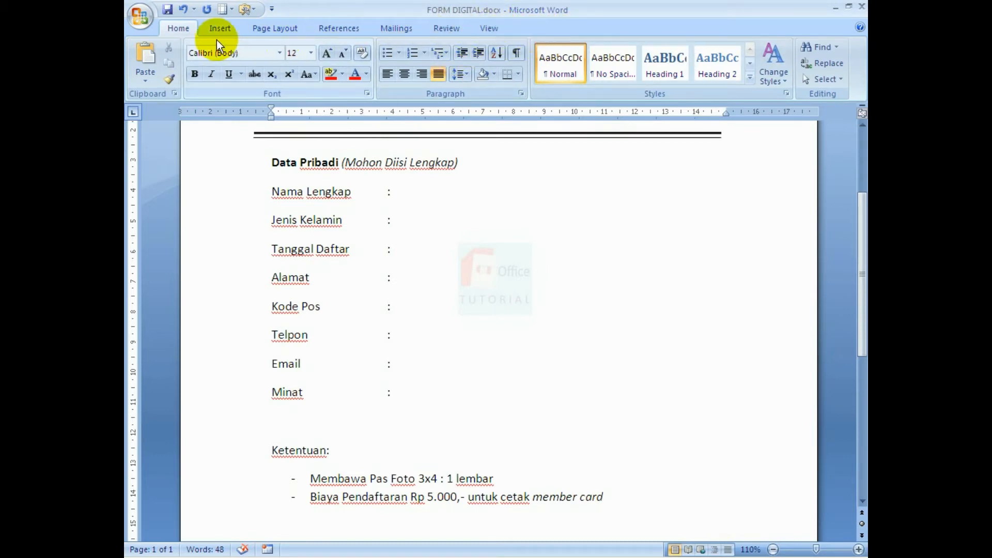
click(139, 16)
click(308, 338)
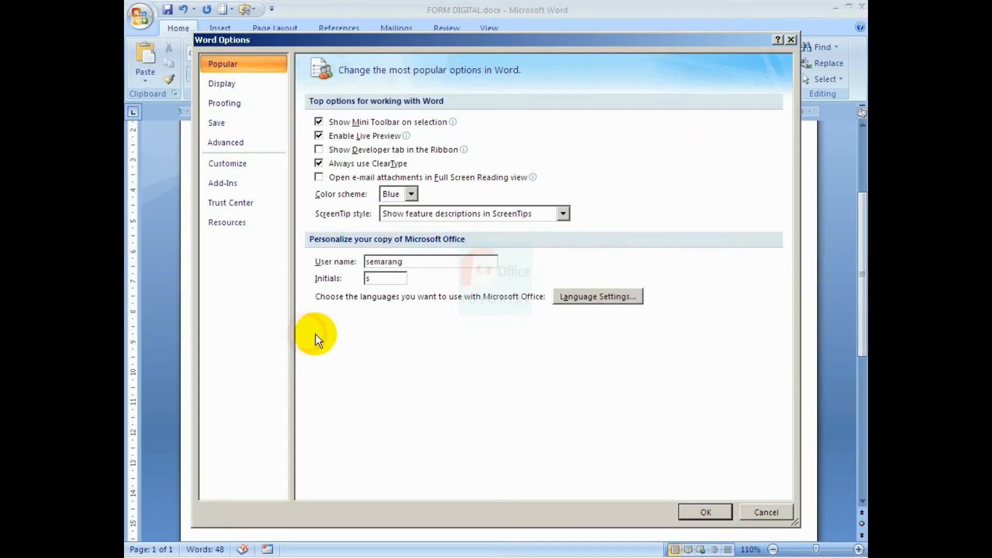
click(358, 150)
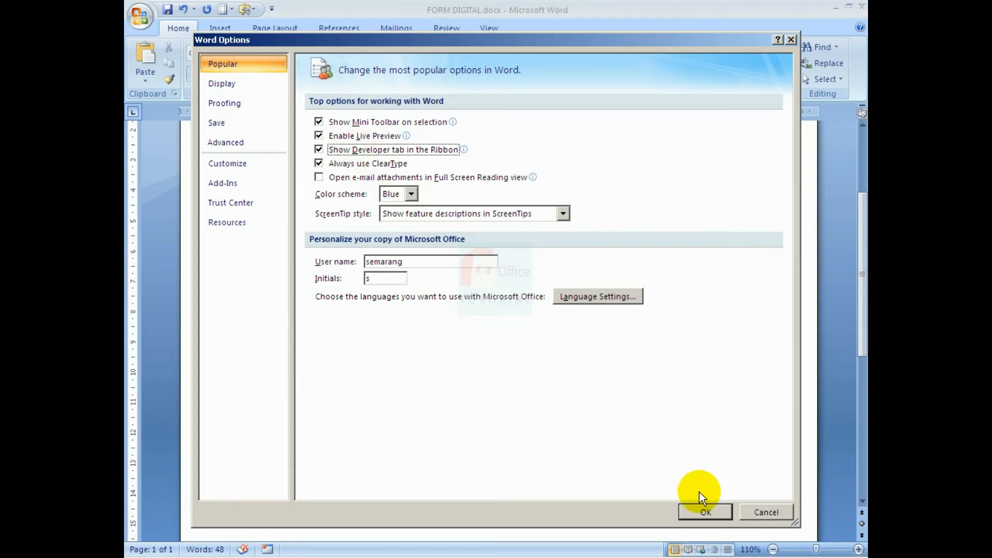
click(704, 513)
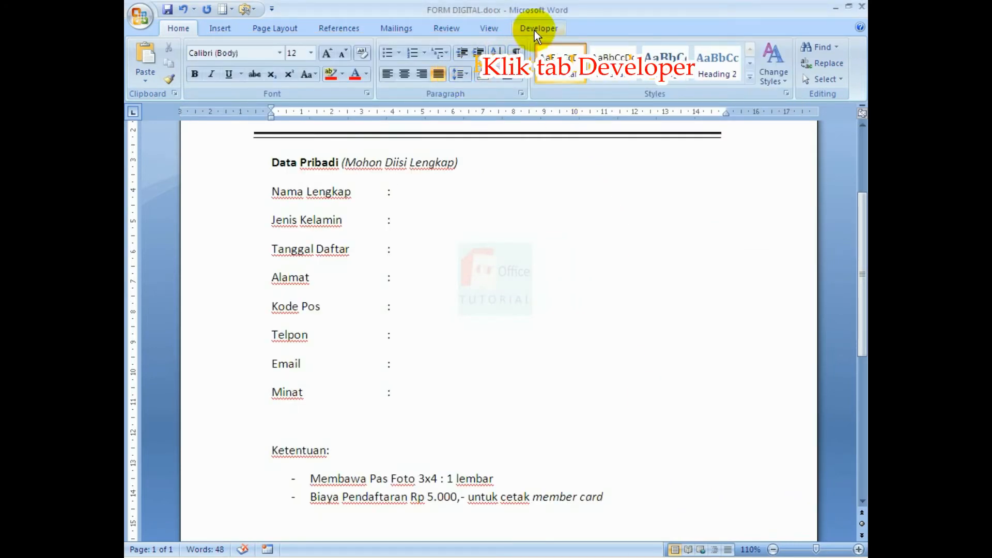
Insert Rich Text content controls after the Nama Lengkap, Alamat, Kode Pos, Telpon (+62) and Email colons.
click(535, 28)
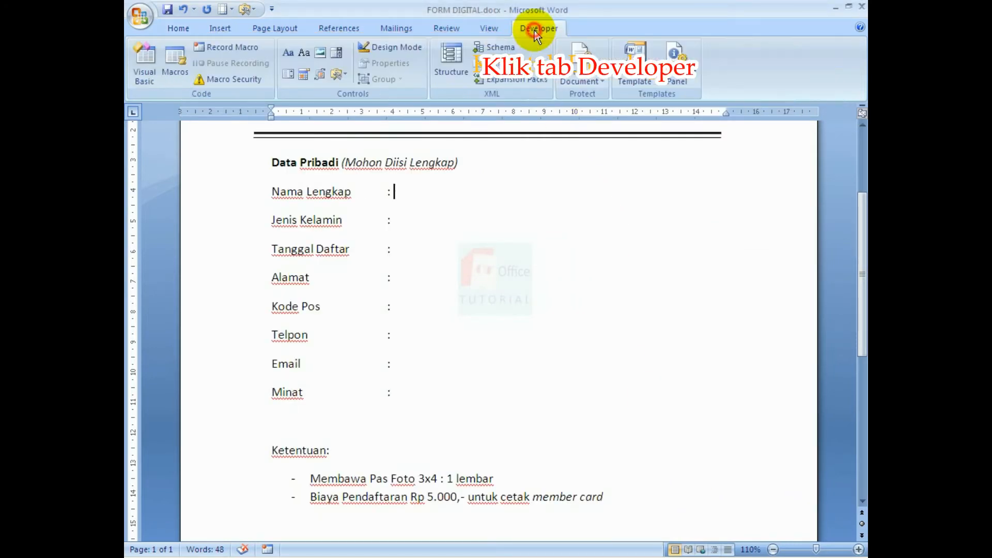
click(419, 195)
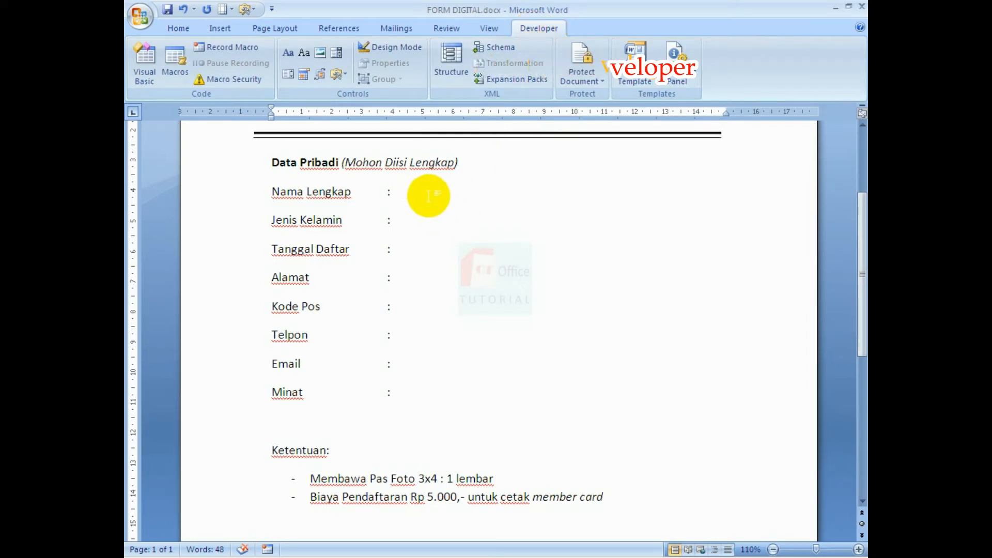
click(290, 54)
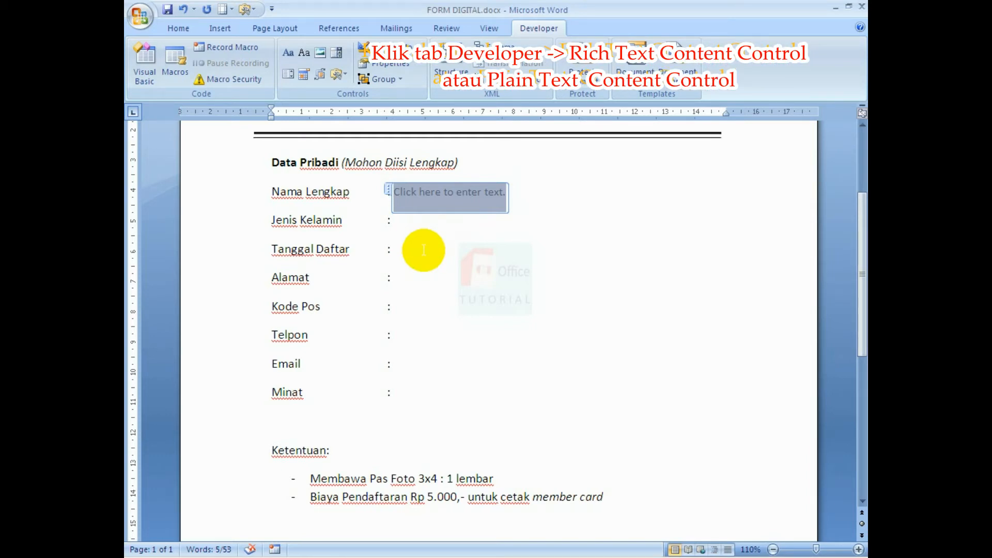
click(433, 278)
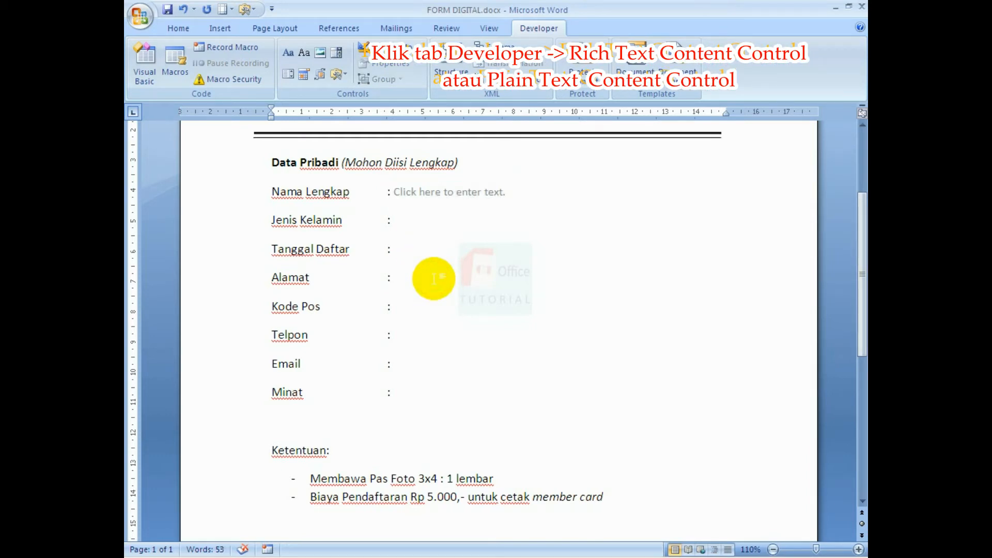
click(290, 54)
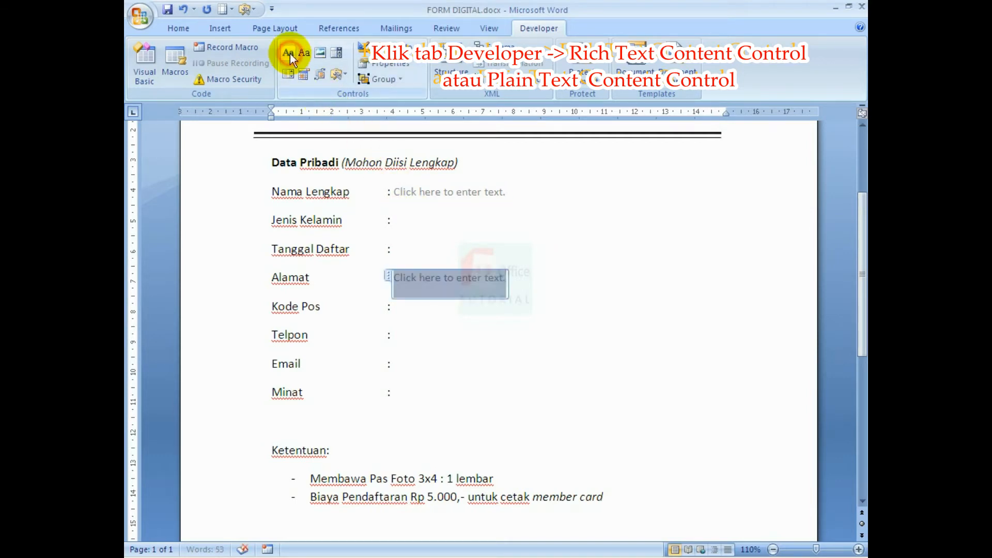
click(409, 307)
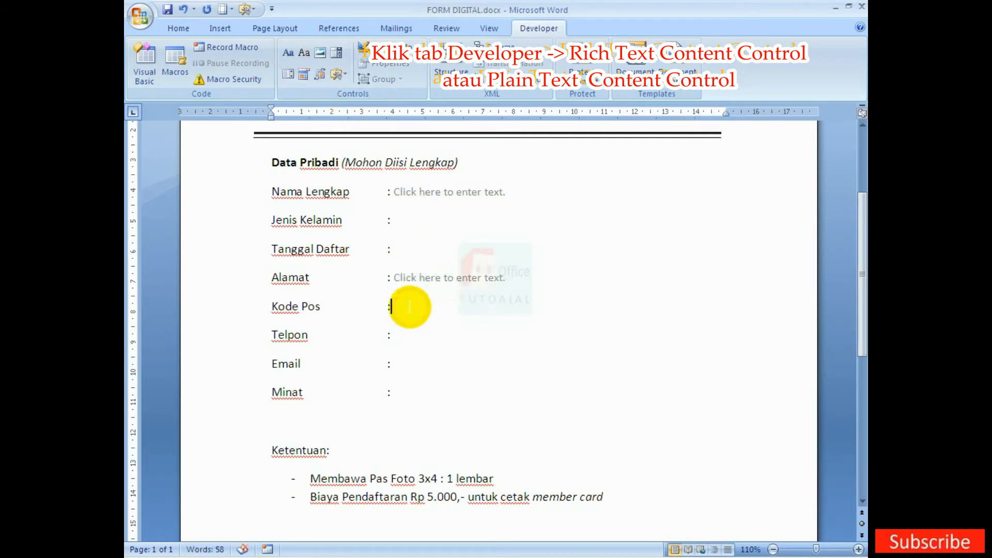
click(291, 55)
click(415, 336)
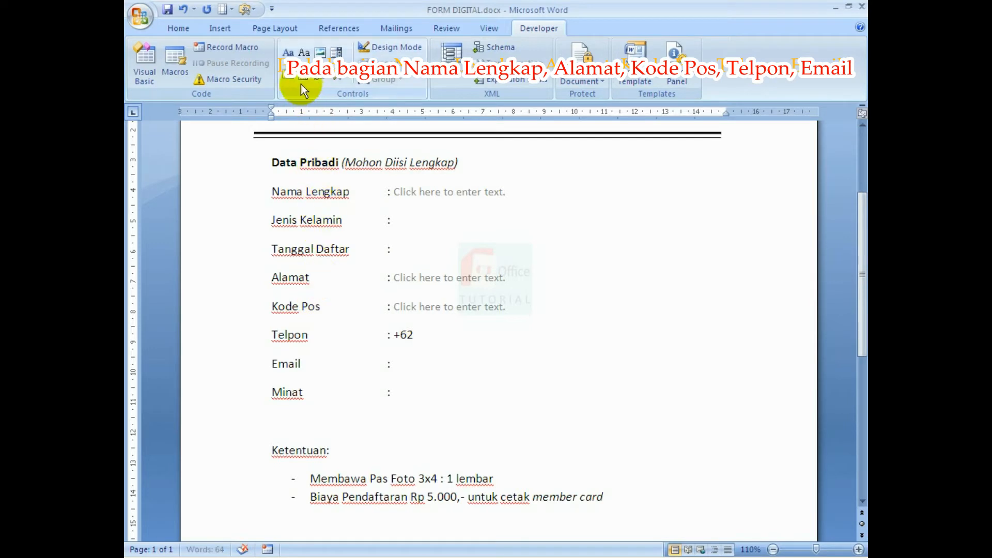
click(288, 53)
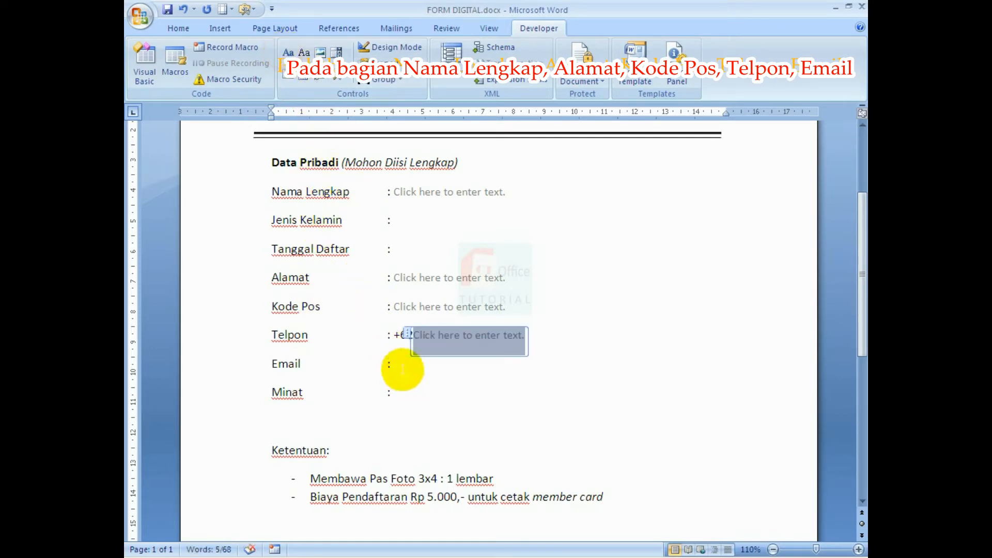
click(398, 366)
click(288, 52)
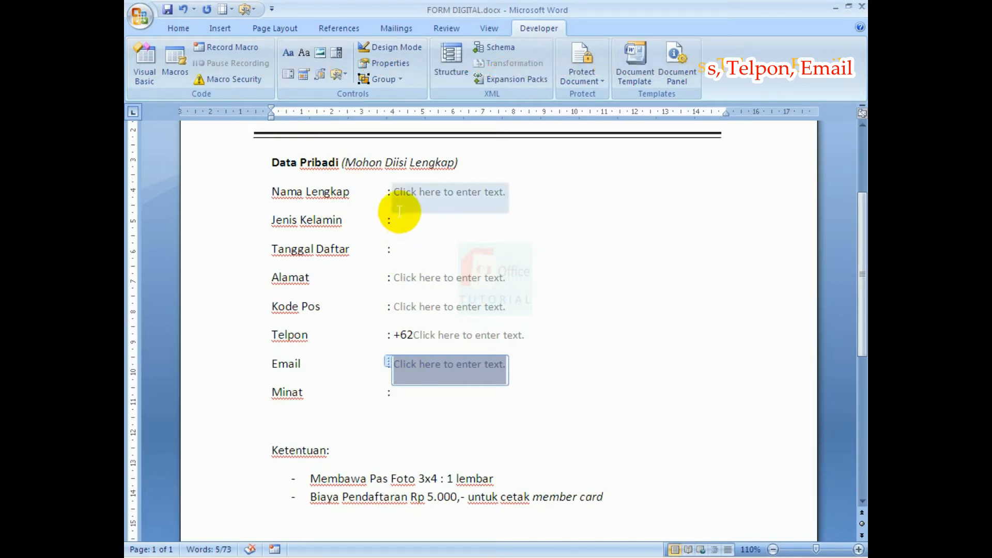
click(414, 193)
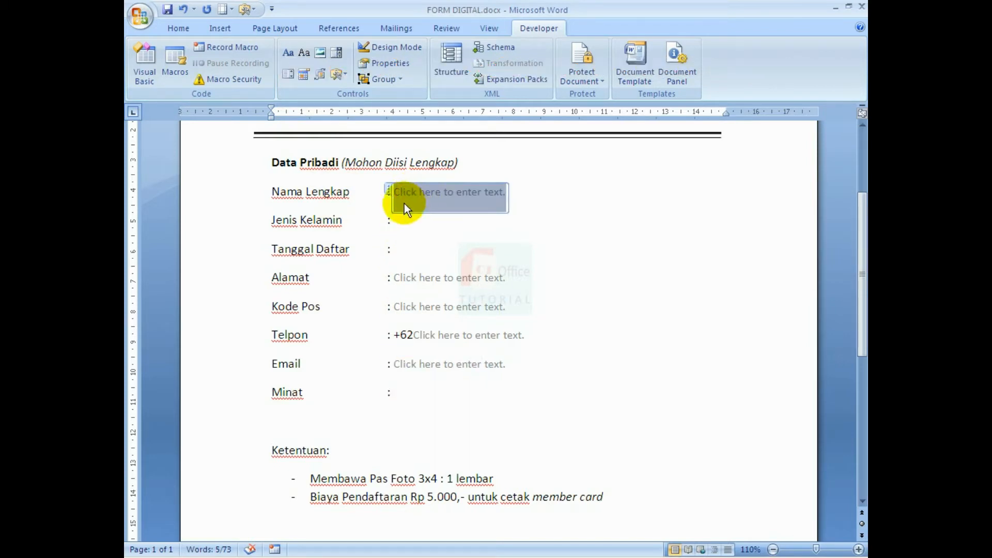
In Design Mode, give Nama Lengkap the prompt 'Ketikkan Nama Lengkap Anda' and copy it into Alamat.
click(385, 48)
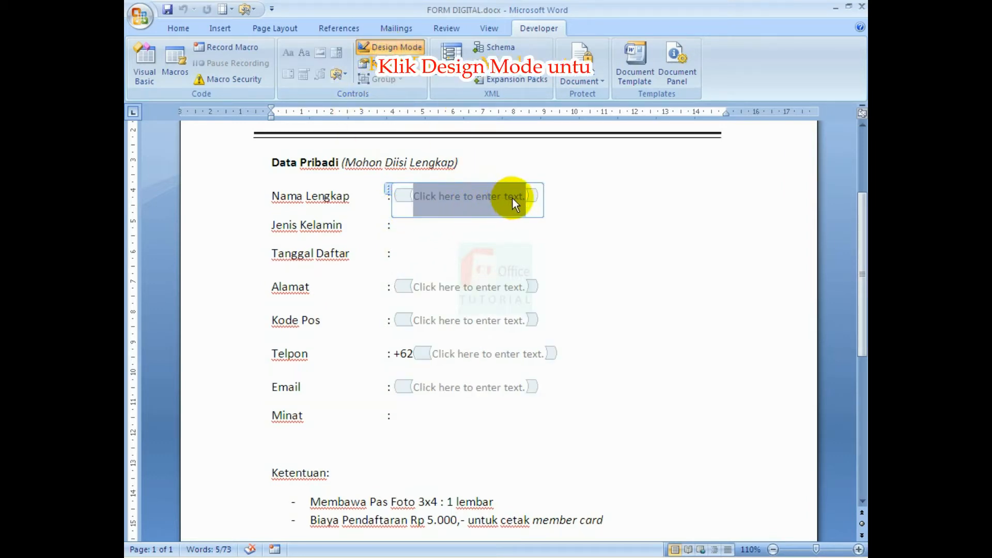
text(Ketikkan )
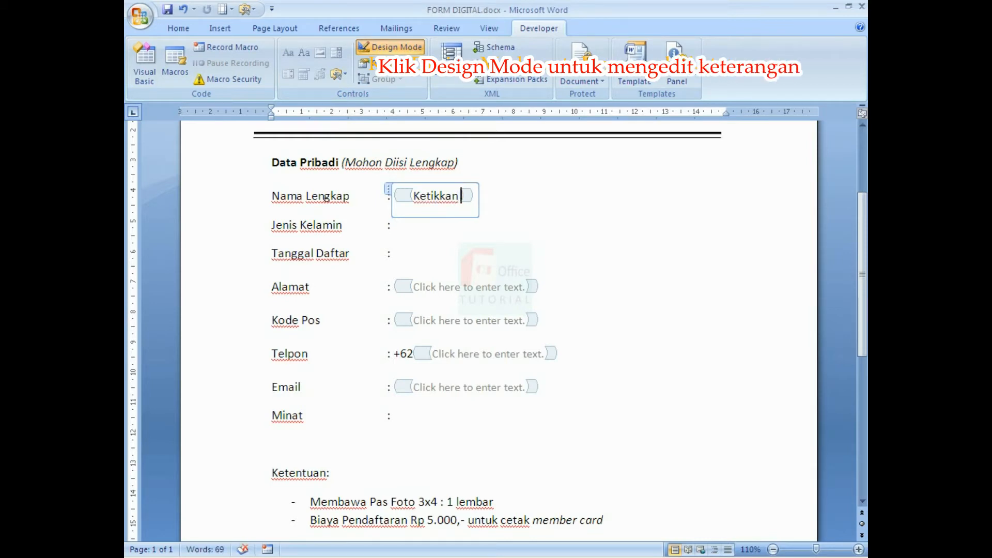
text(Na)
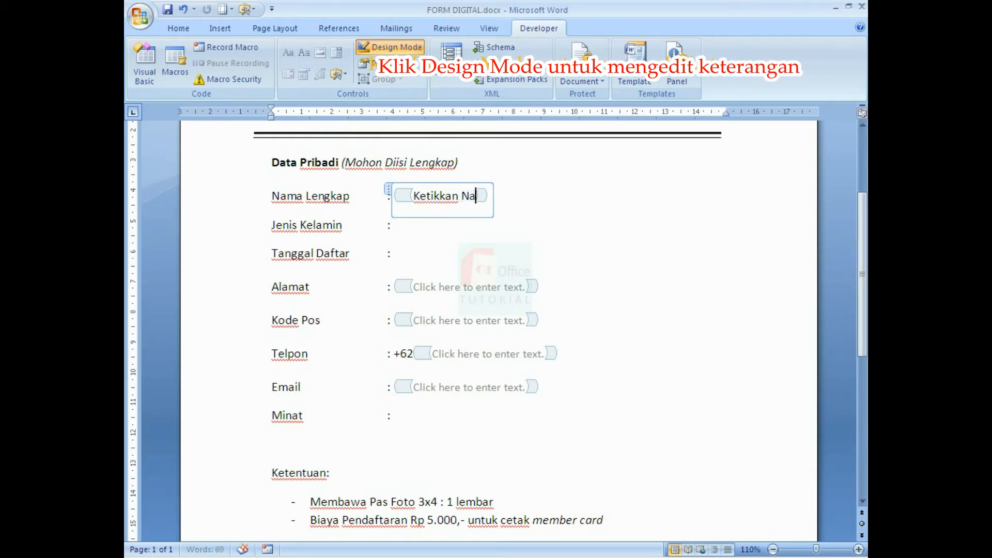
text(ma Lengkap)
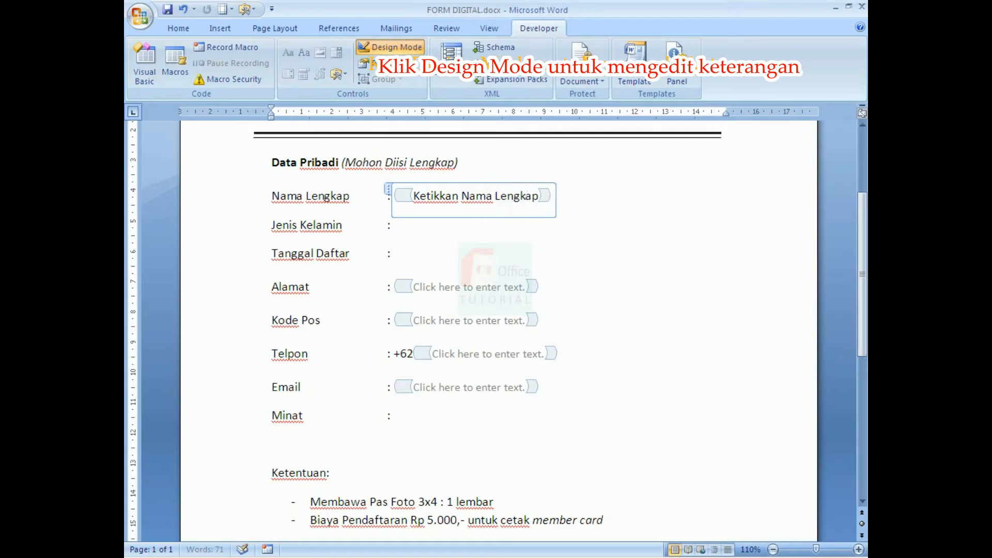
text( Anda)
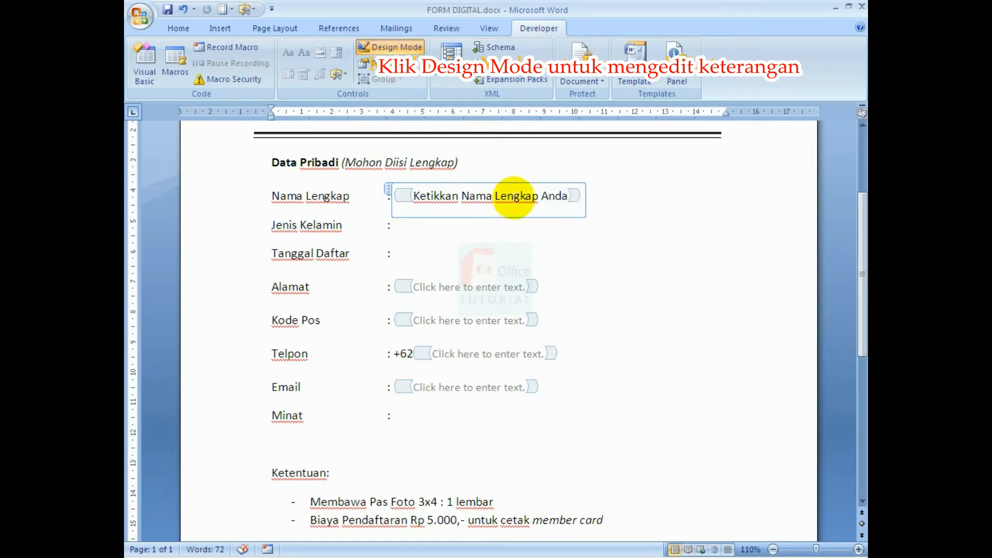
click(528, 289)
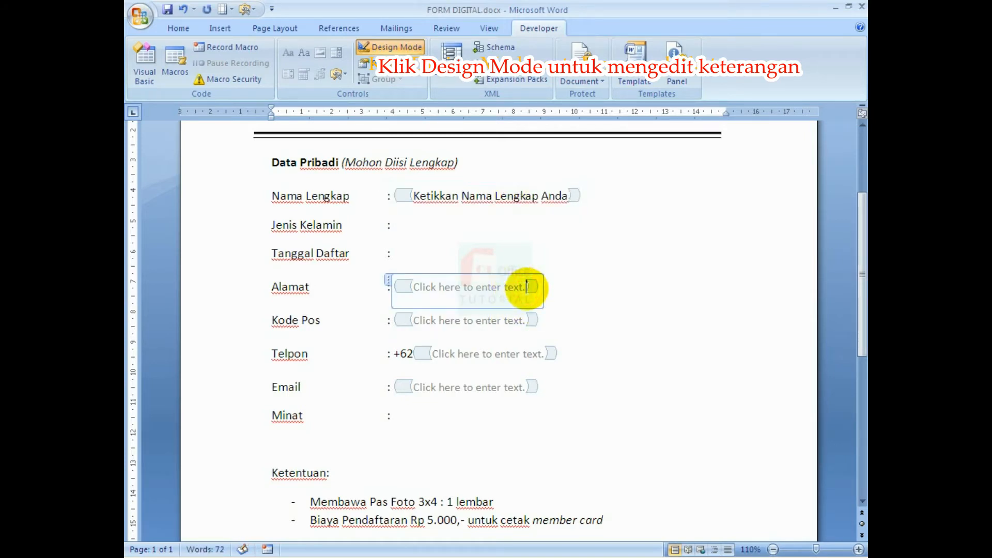
click(568, 196)
click(568, 196)
key(ctrl+c)
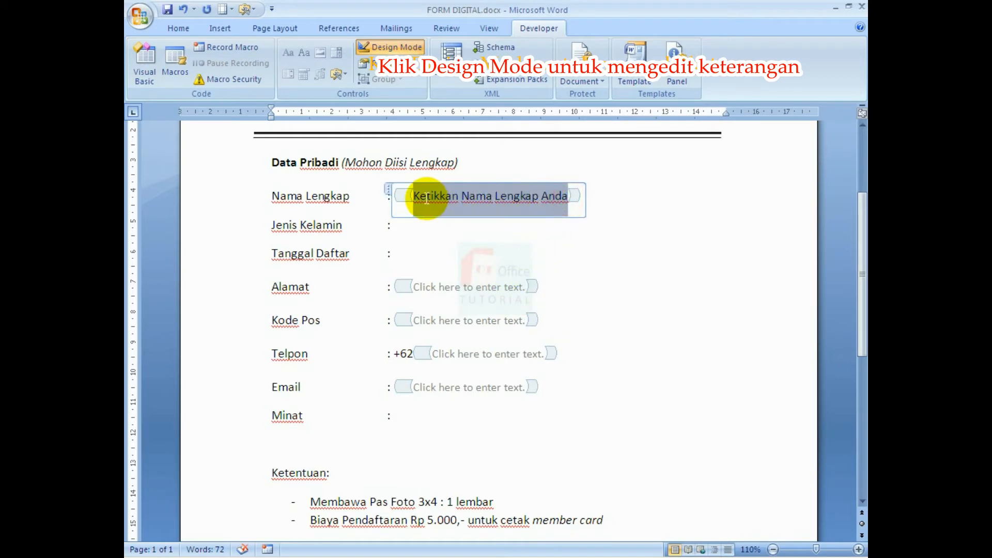
click(523, 287)
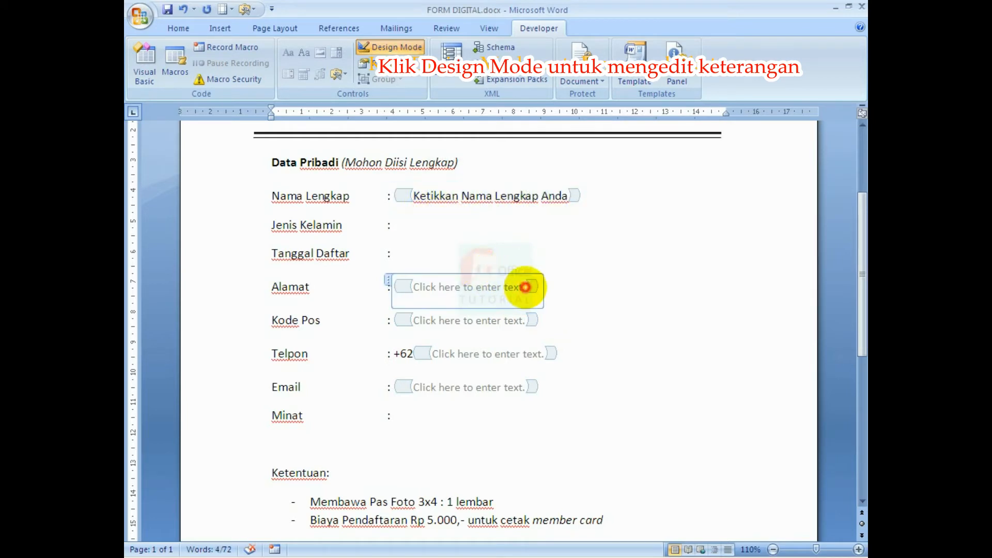
key(ctrl+v)
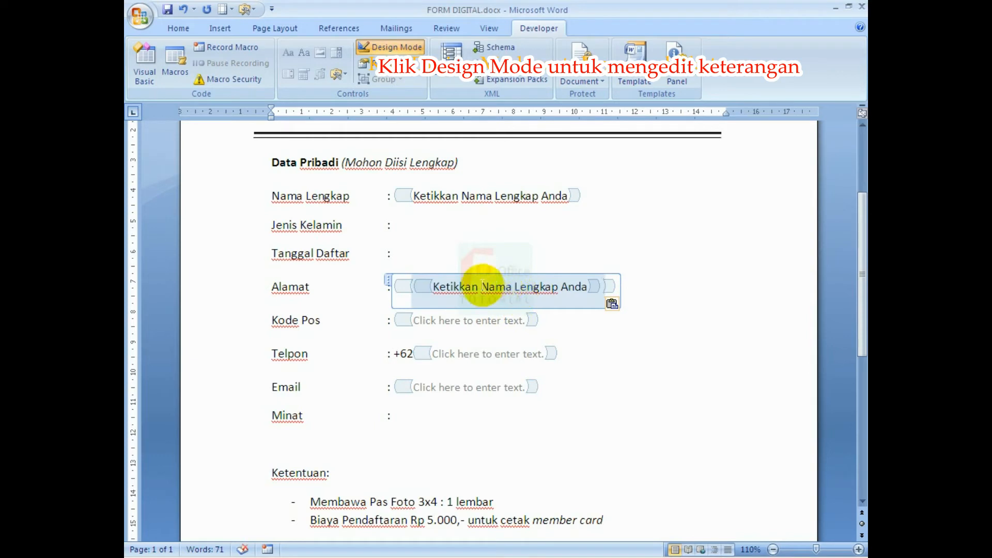
Change the Alamat field's prompt to 'Ketikkan Alamat Anda', pasting the copied control into Kode Pos too.
drag(482, 284, 562, 285)
text(Alama)
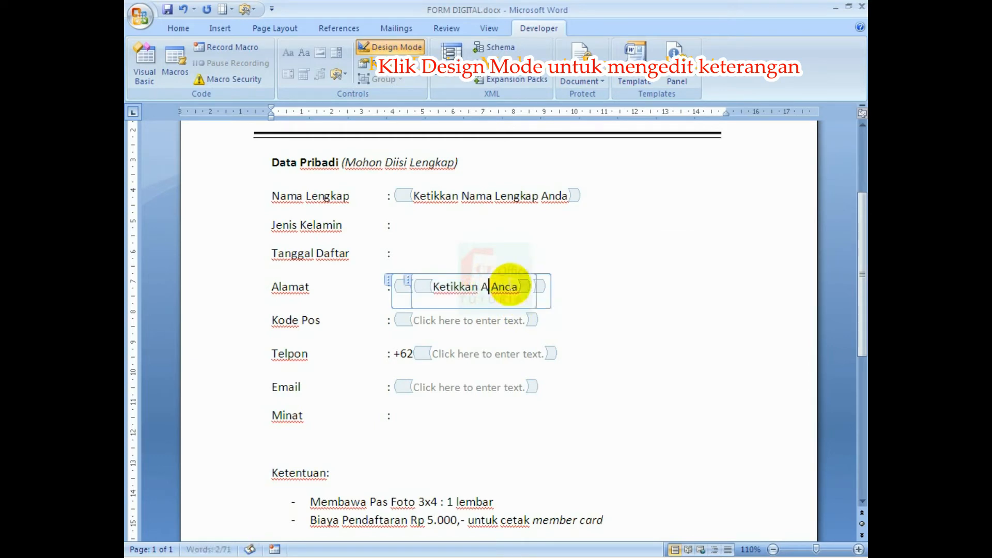
text(t)
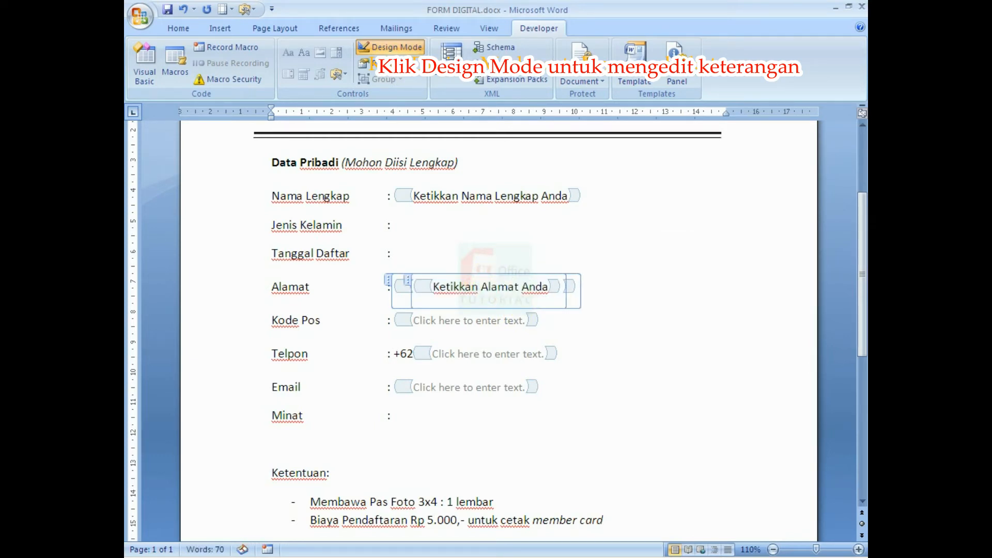
drag(525, 320, 421, 320)
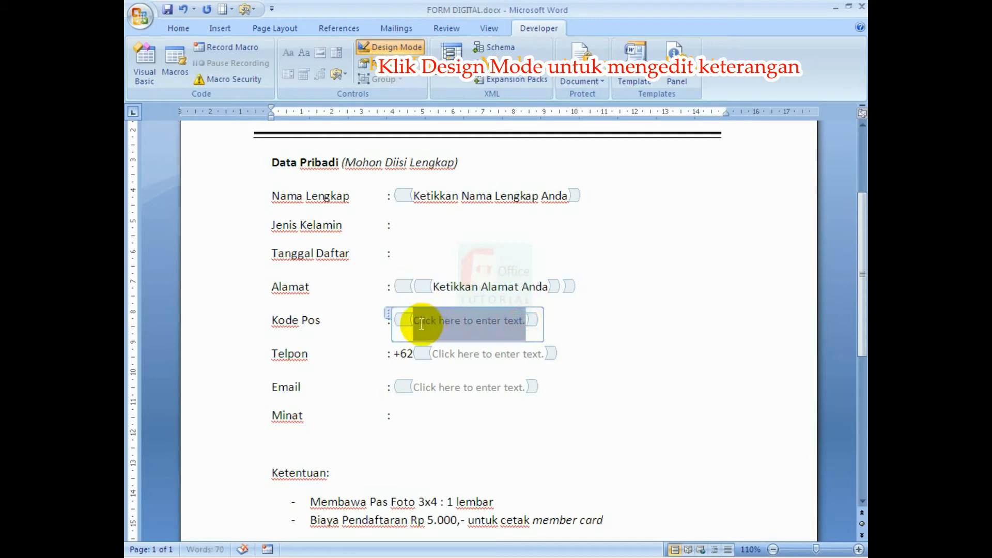
key(ctrl+v)
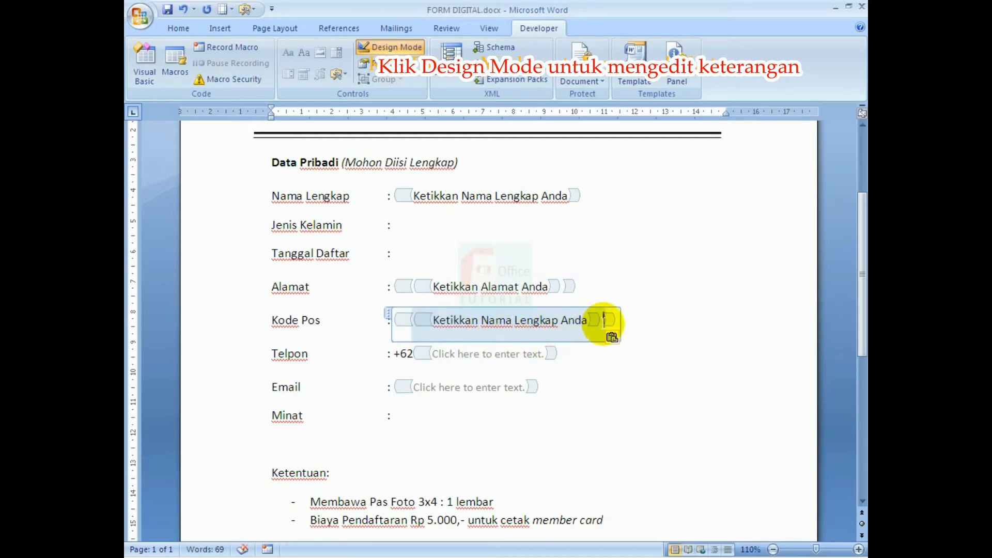
click(560, 288)
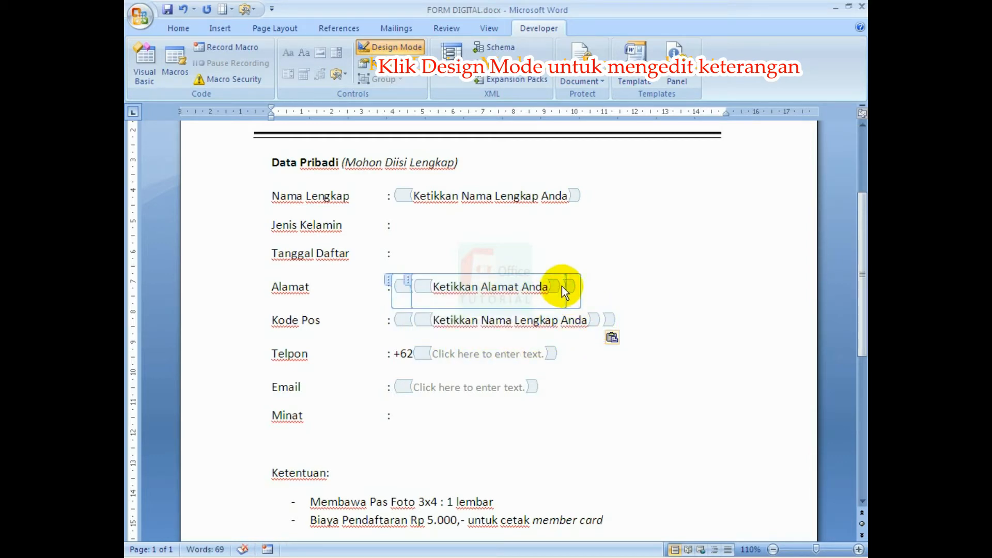
click(410, 282)
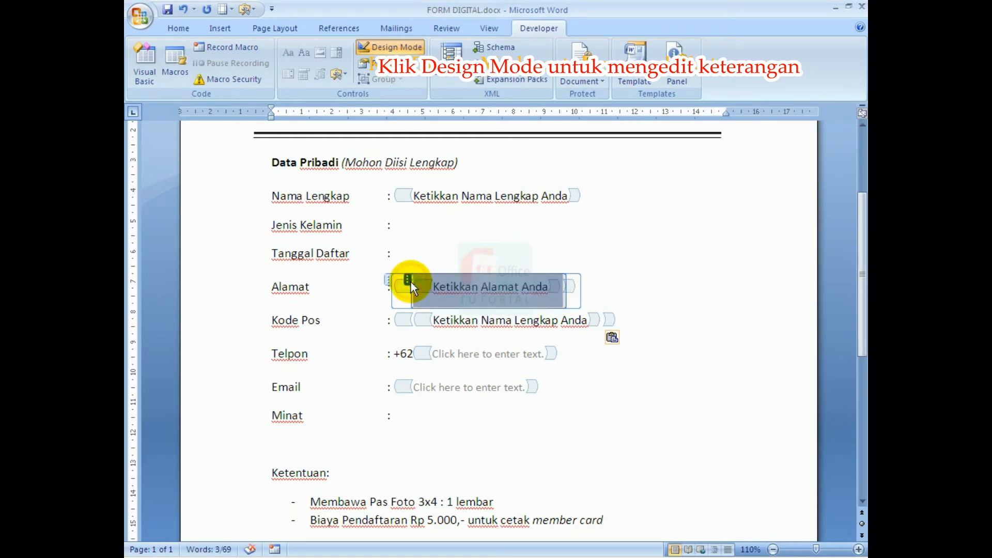
key(Delete)
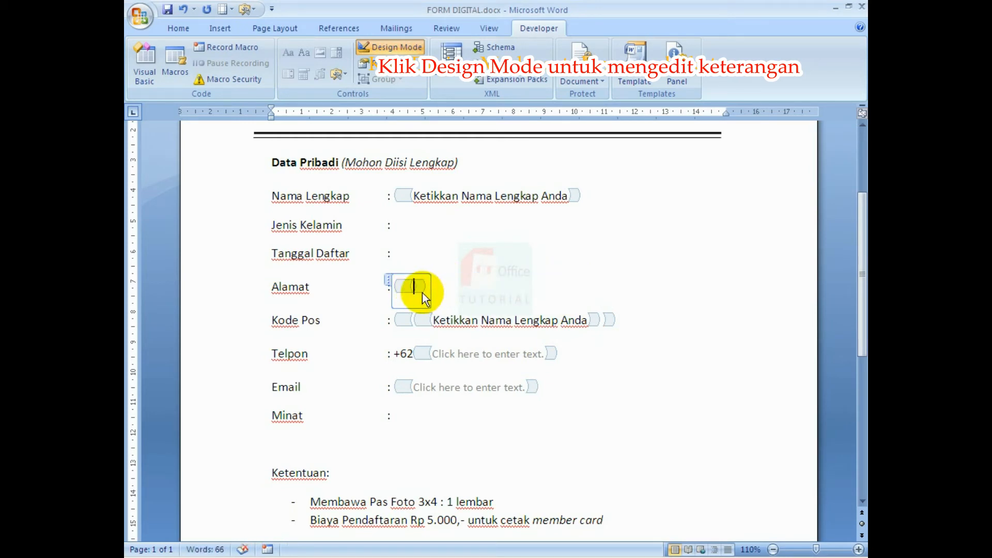
text(Ketikkan )
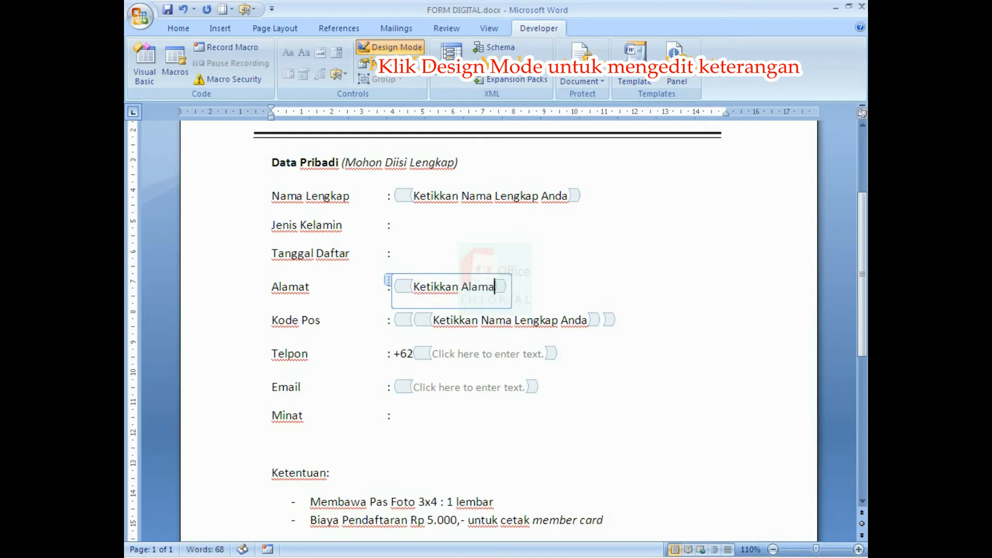
text(Alamat Anda)
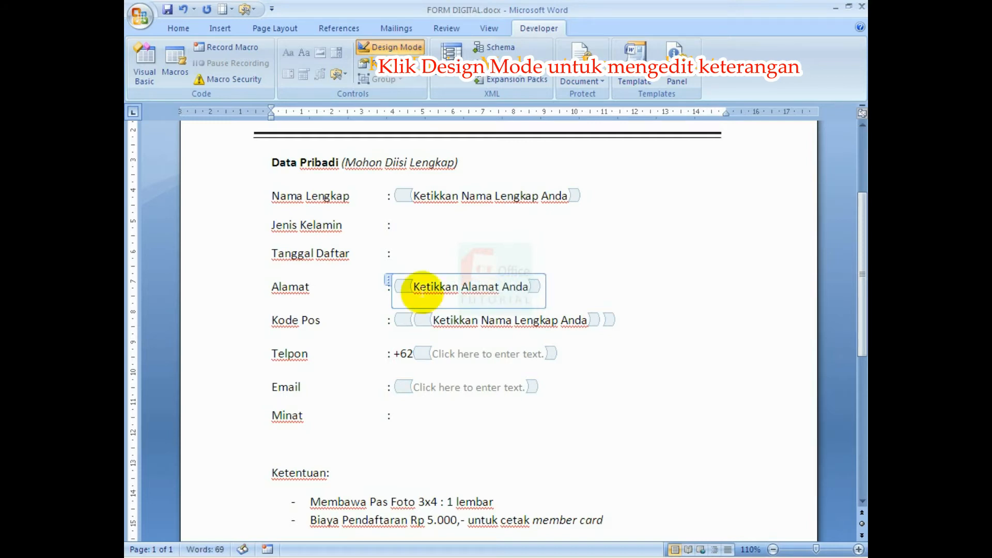
Clear the Kode Pos field and start typing its prompt 'Ketikkan Kode Pos Anda'.
click(413, 319)
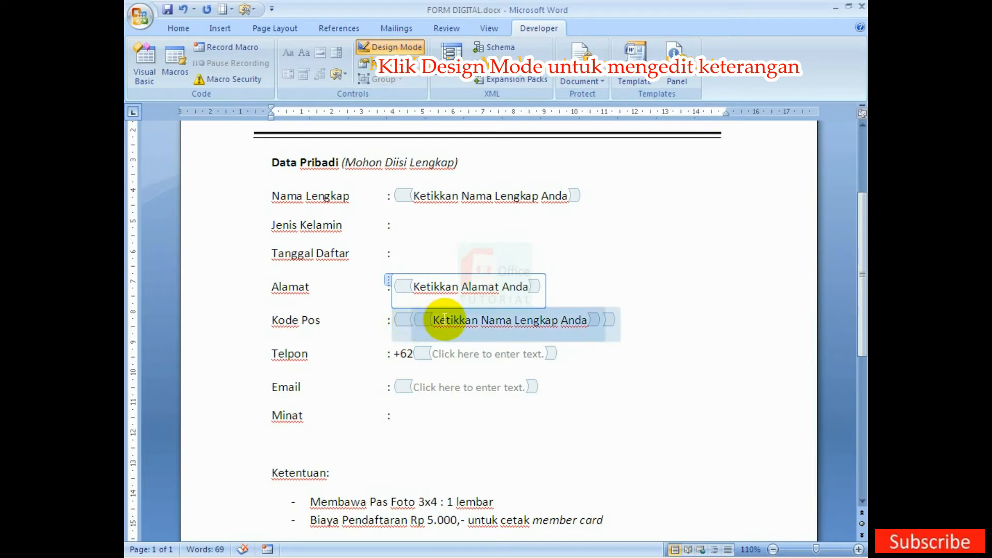
click(471, 318)
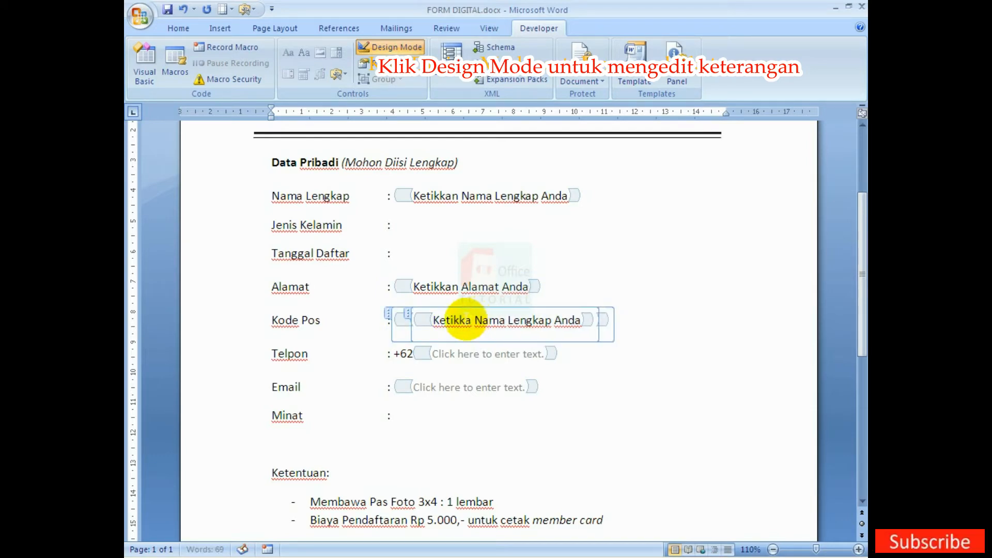
click(409, 316)
key(Delete)
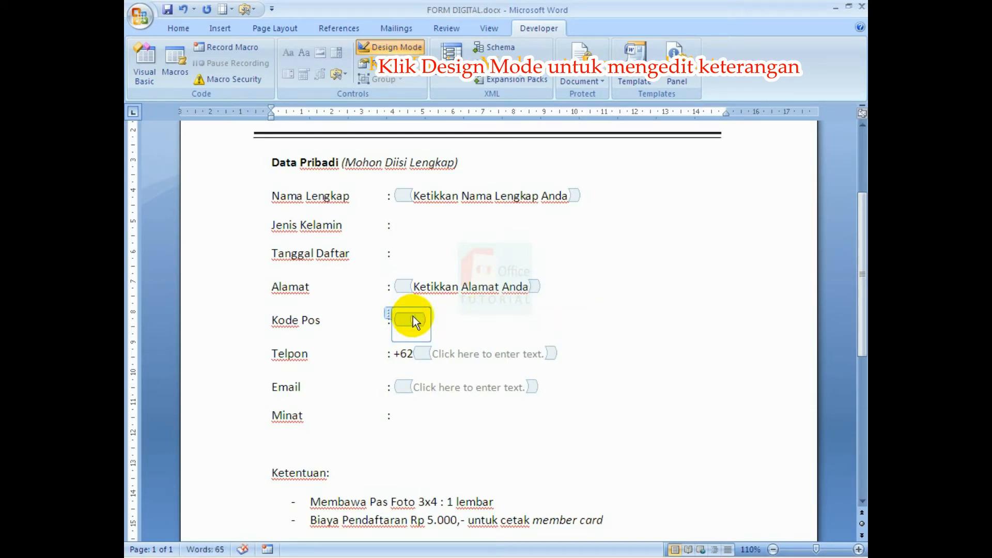
text(Ketikkan)
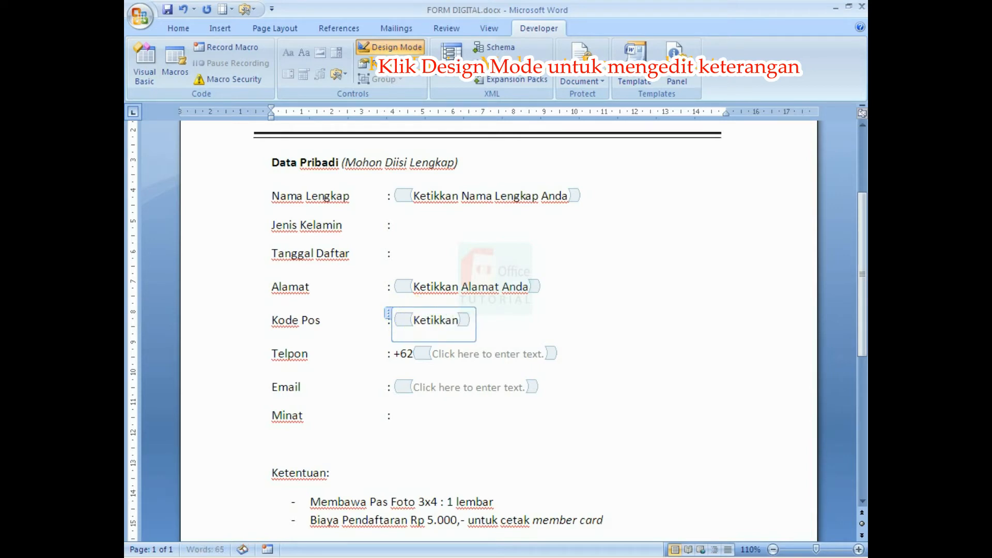
text( Kode Pos Anda)
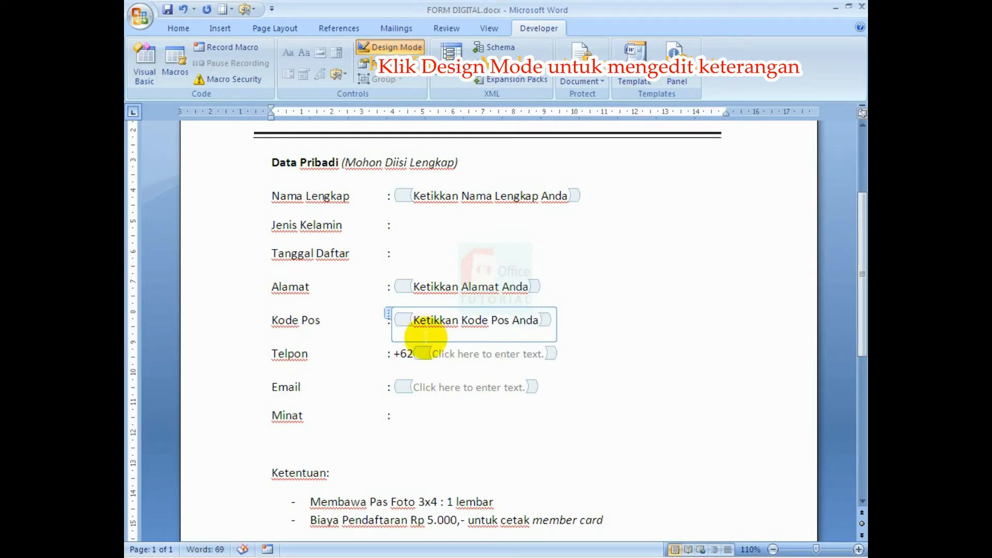
Replace the Telpon placeholder with 'Ketikkan No Telpon Anda'.
click(436, 352)
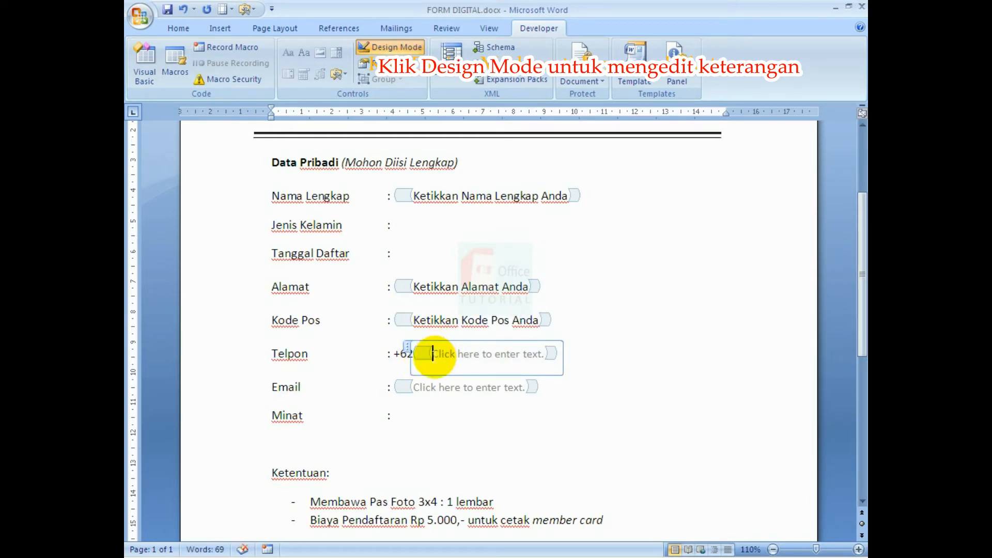
text(Ketikka)
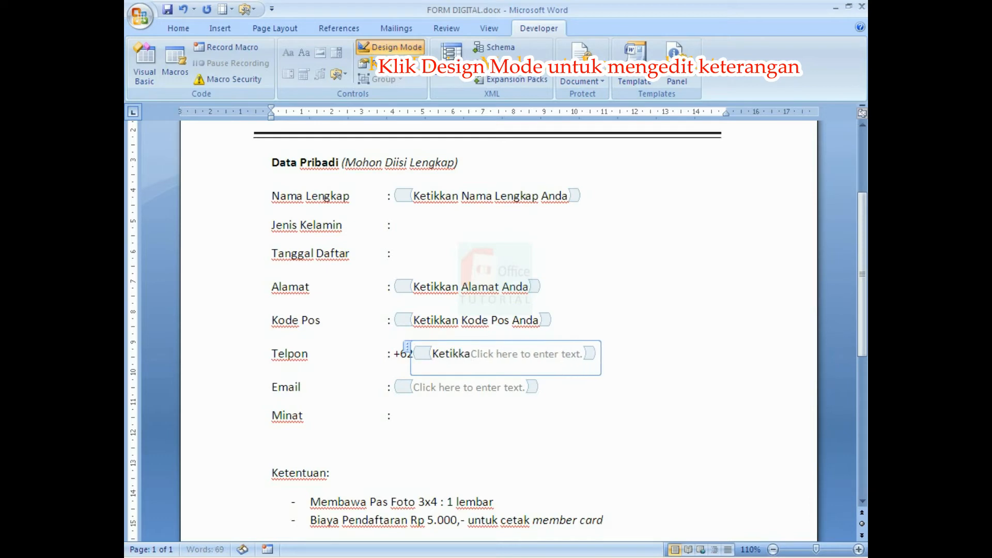
text(n No )
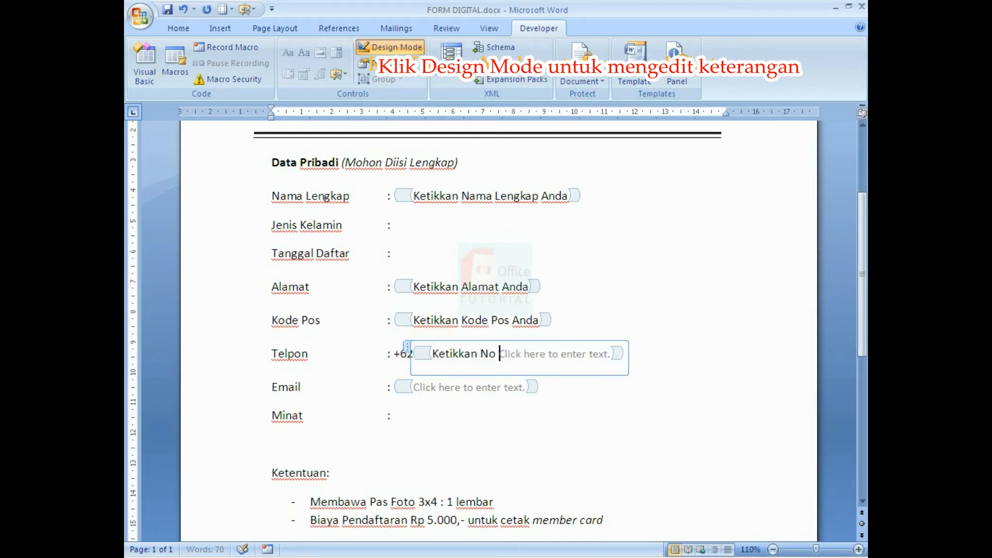
text(Telpon)
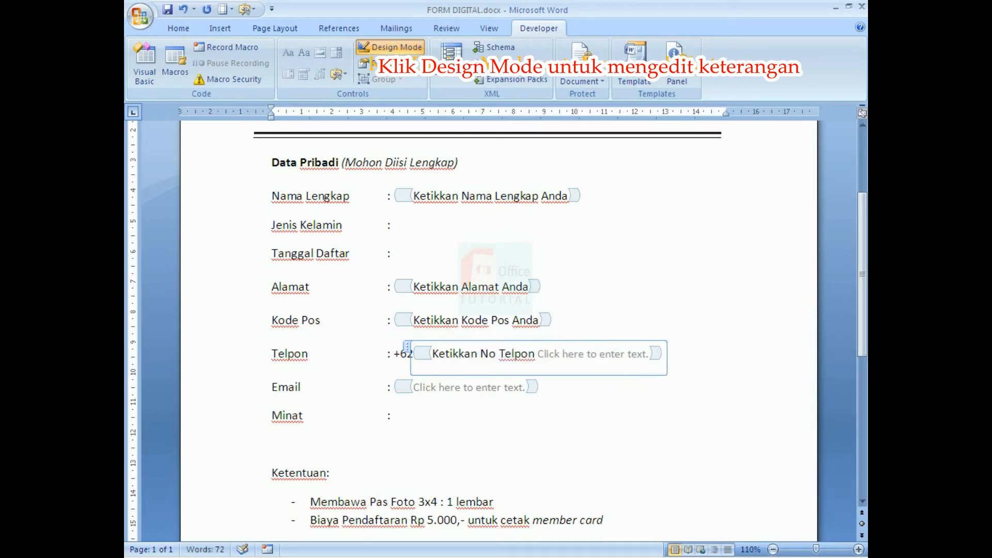
text( Anda)
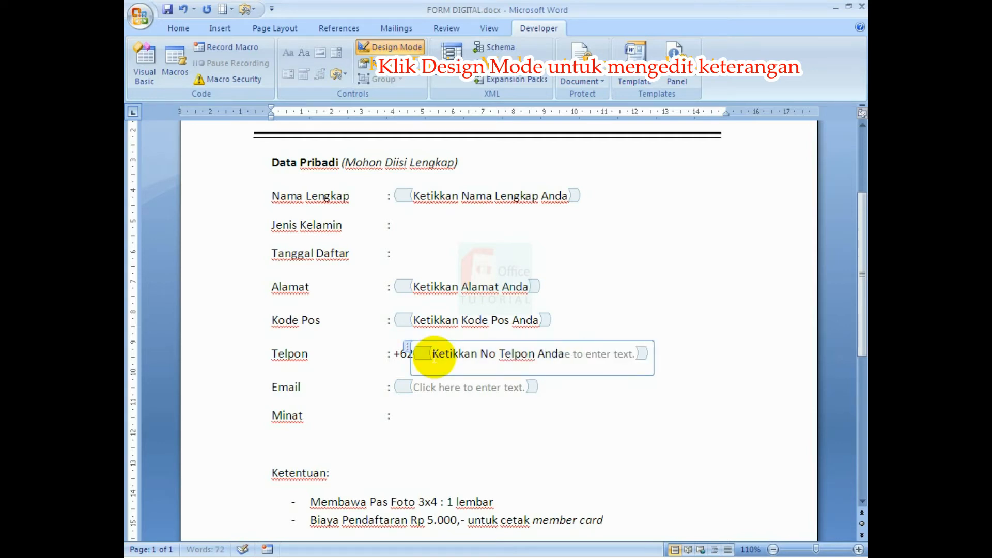
key(Delete)
key(Delete)
key(Delete)
key(Delete)
key(Delete)
key(Delete)
key(Delete)
key(Delete)
key(Delete)
key(Delete)
key(Delete)
key(Delete)
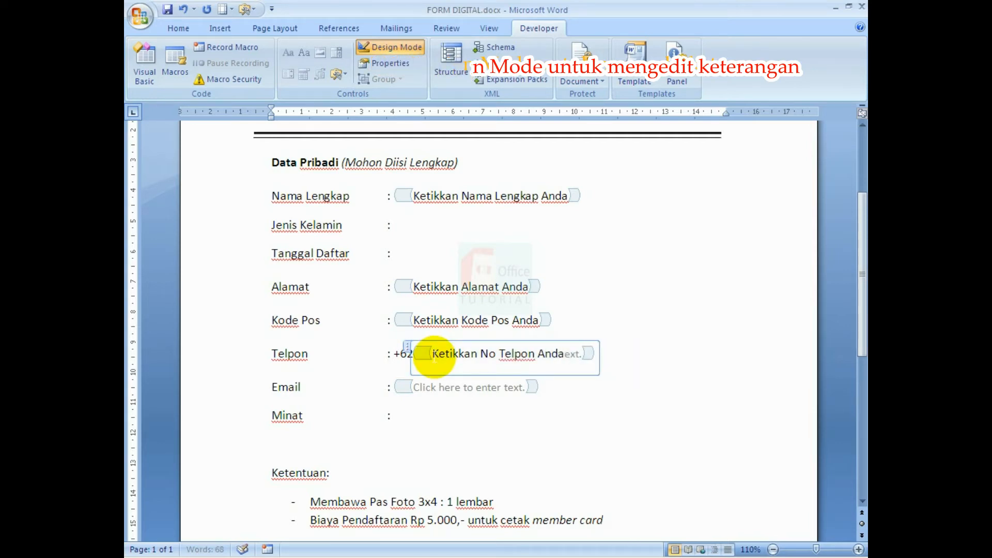
key(Delete)
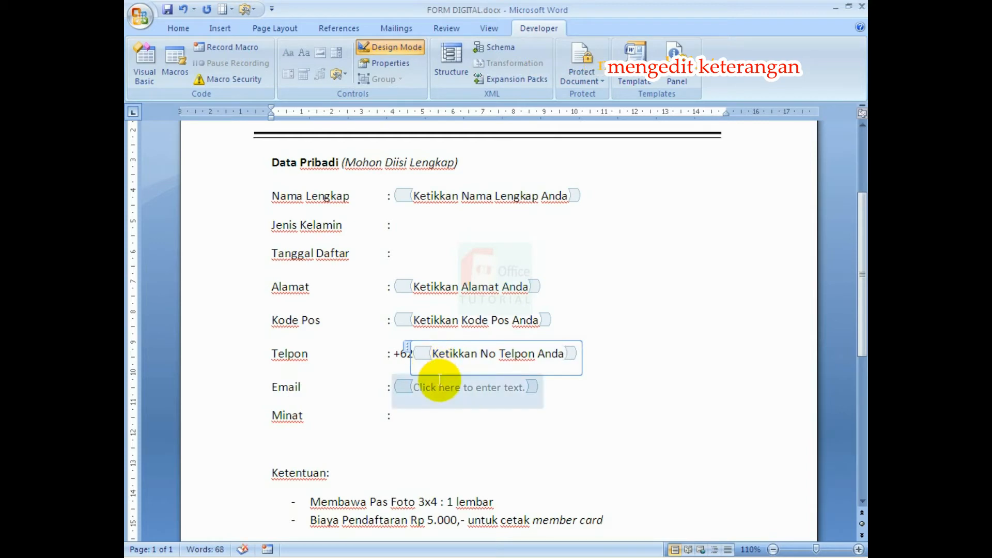
Replace the Email placeholder with 'Ketikkan Email Anda'.
drag(416, 387, 523, 389)
text(Ketikkan Emai)
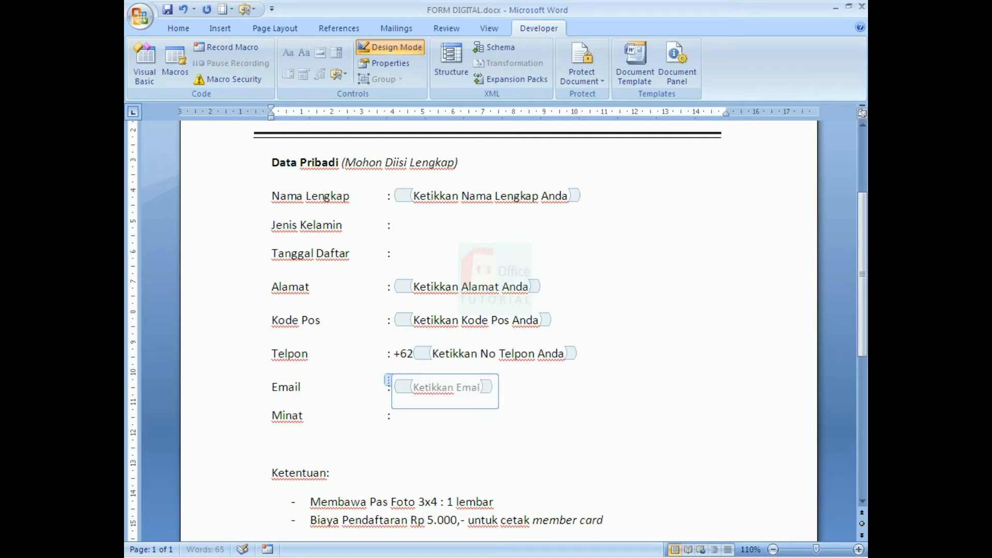
text(l Anda)
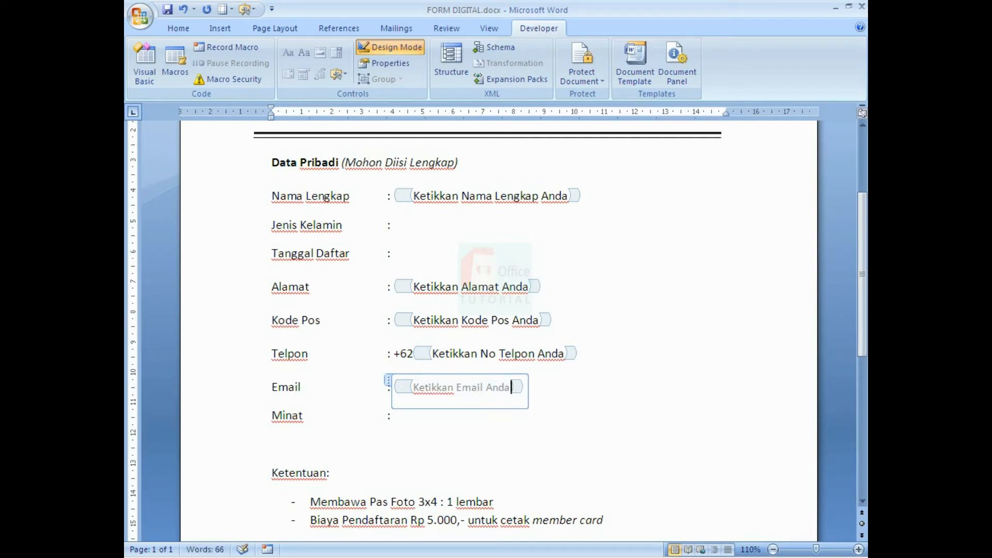
click(521, 357)
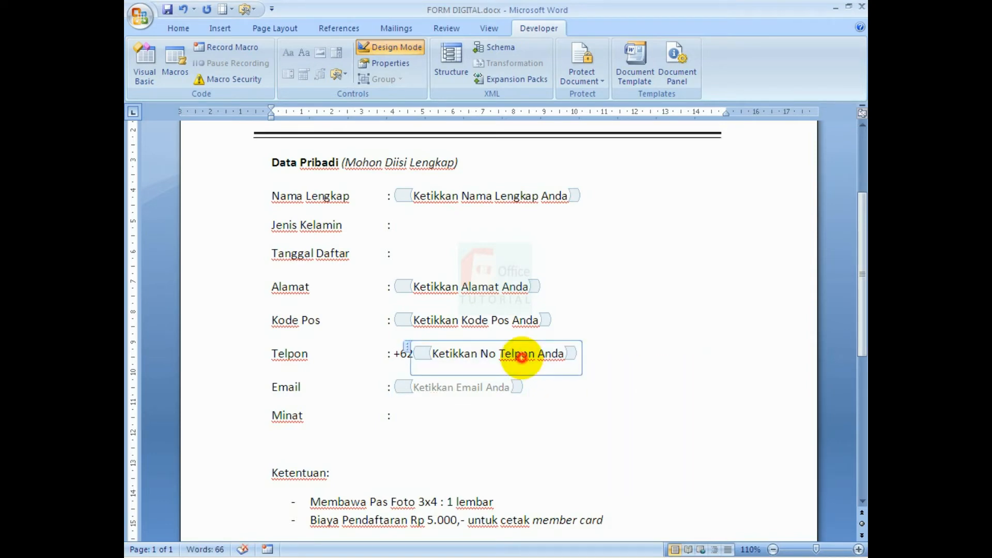
drag(513, 388, 438, 388)
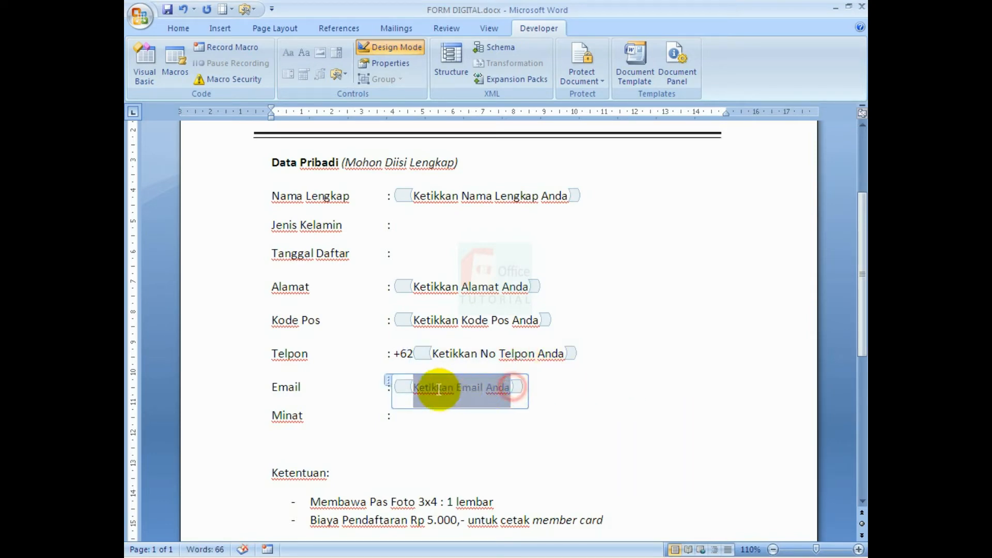
click(659, 314)
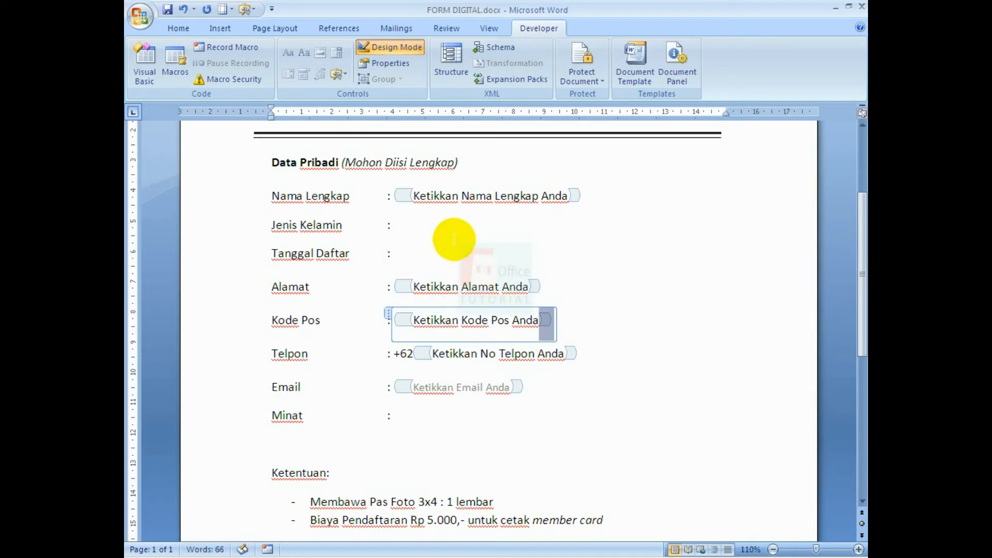
click(423, 225)
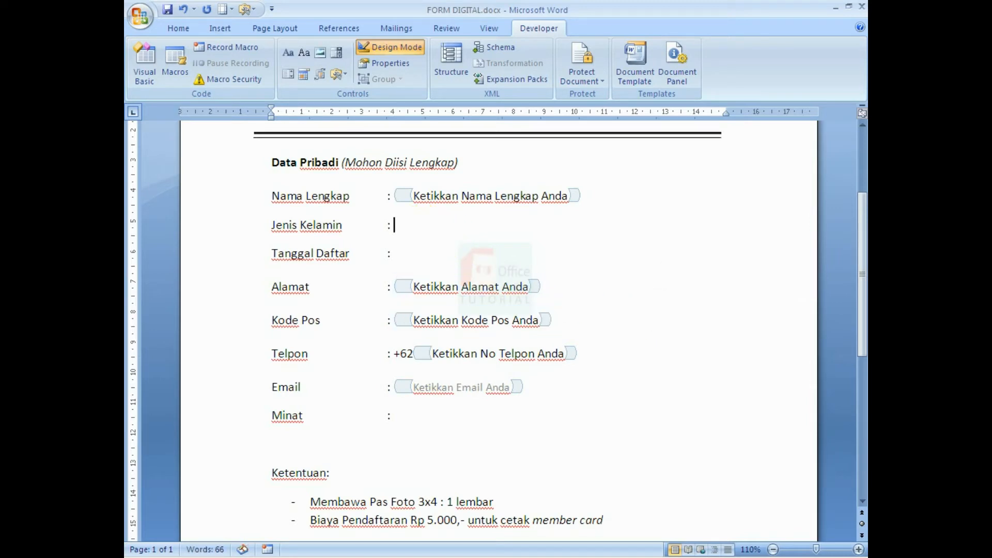
Start typing the gender options Laki-laki and Perempuan after the Jenis Kelamin colon.
click(266, 225)
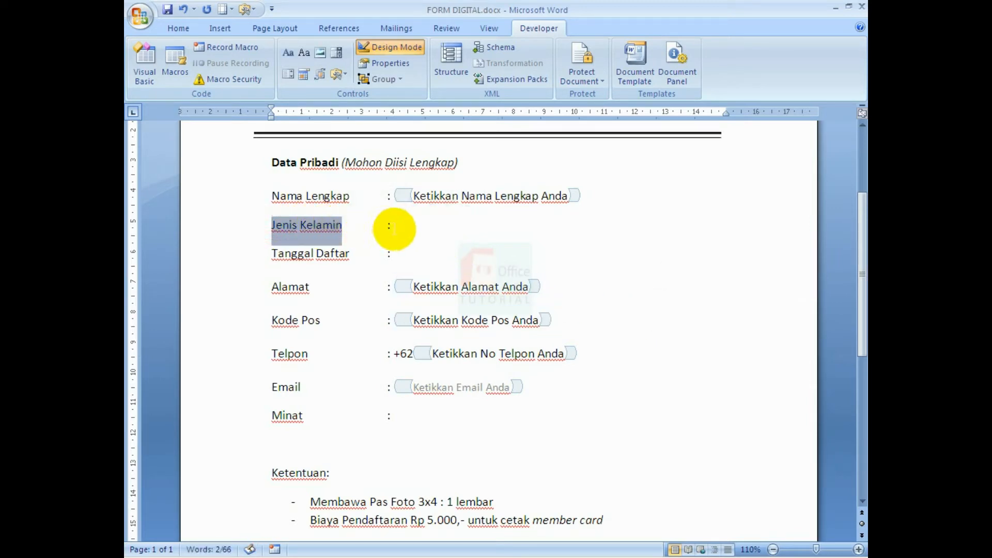
click(394, 226)
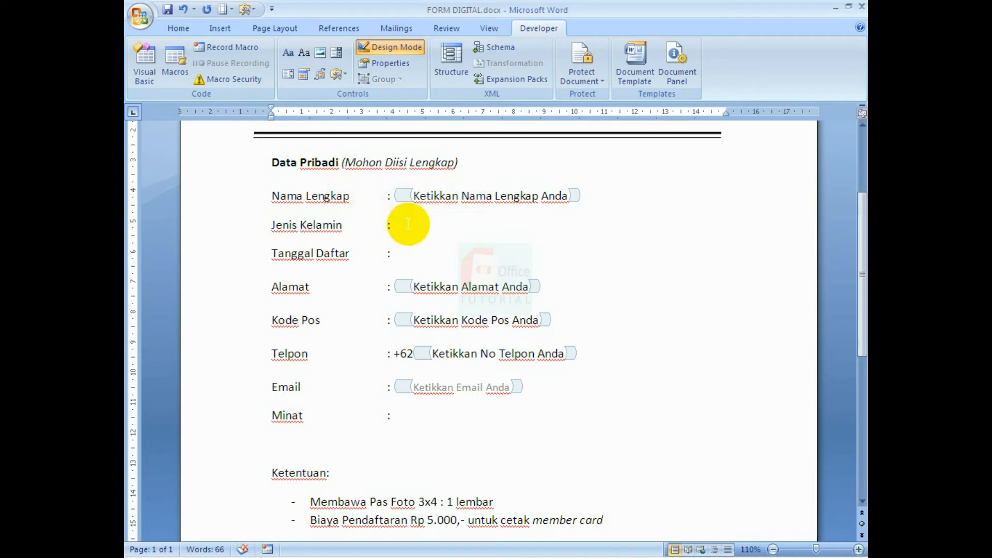
text(Laki-laki Perempuan)
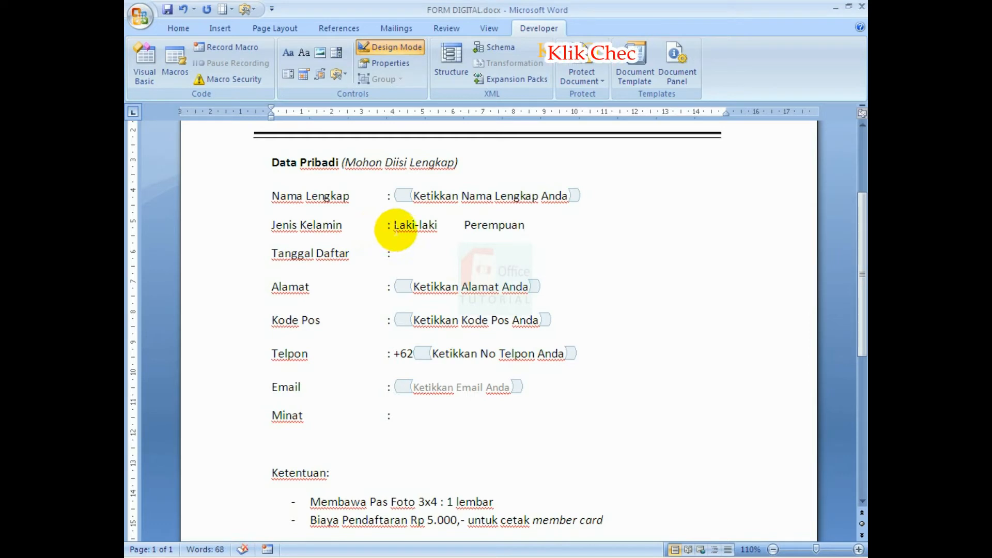
Insert legacy check box form fields before Laki-laki and Perempuan.
click(394, 225)
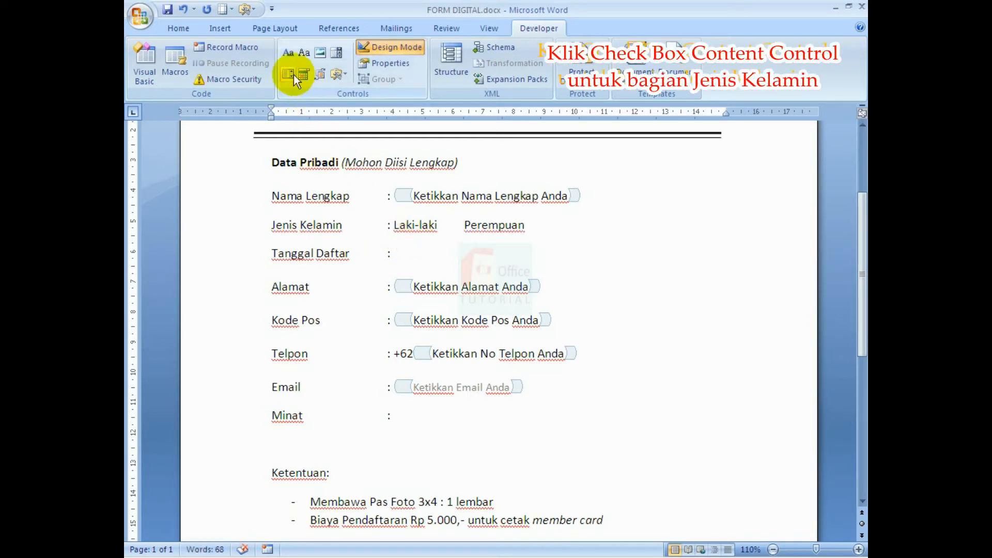
click(341, 77)
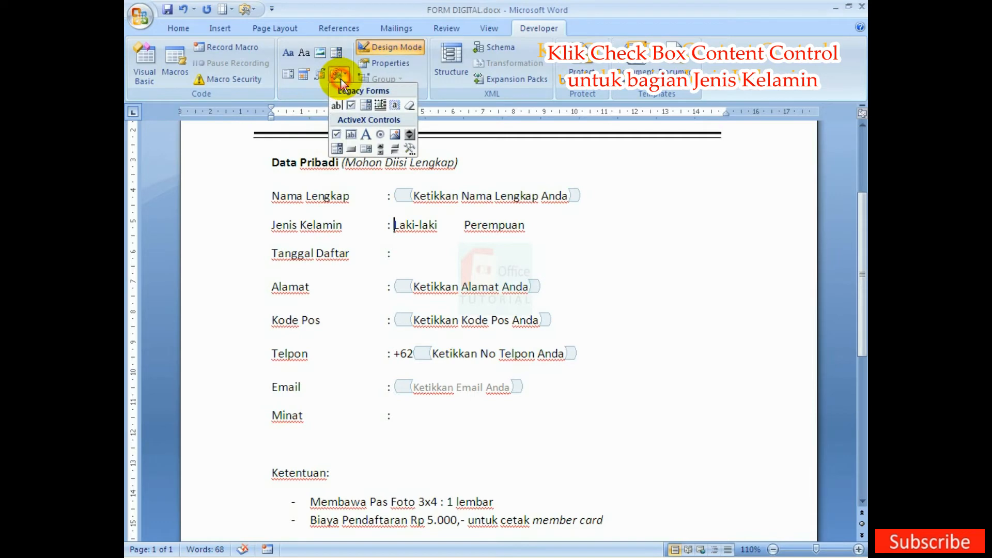
click(352, 106)
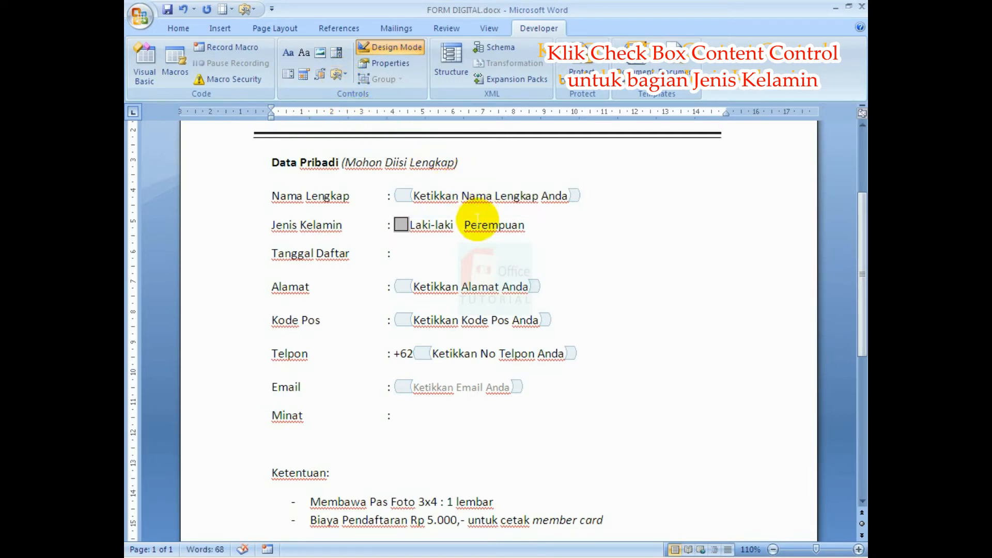
click(345, 78)
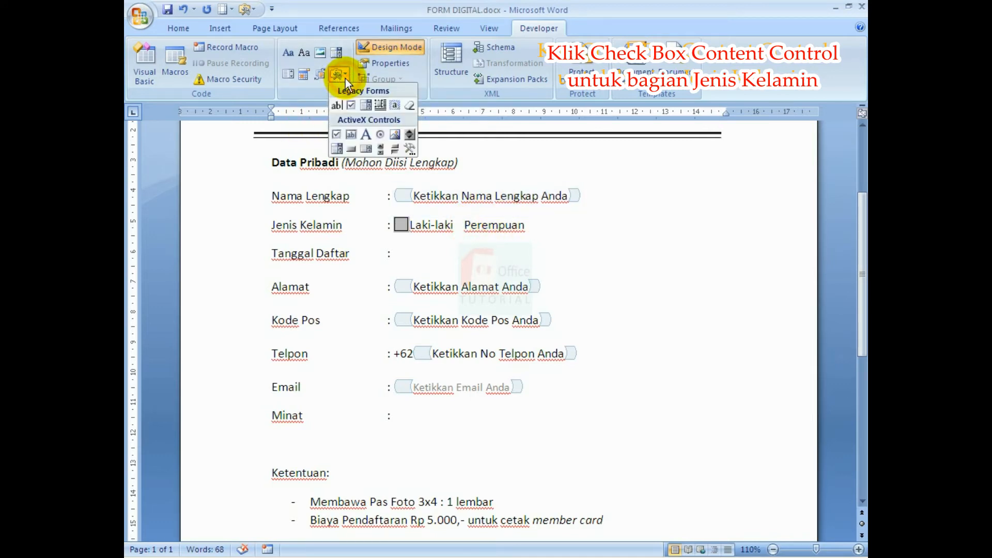
click(352, 104)
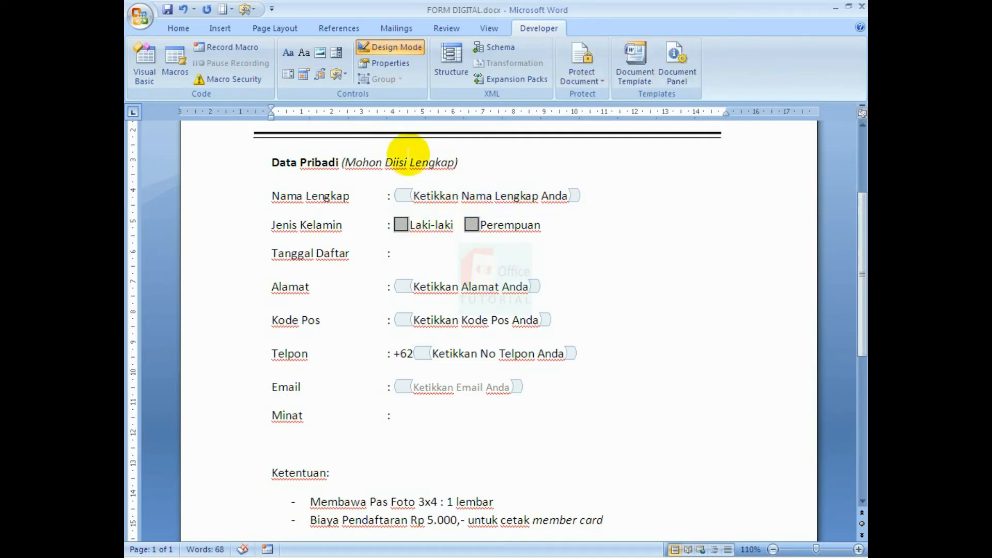
Set matching sizes for both check boxes in their Properties, then turn Design Mode off.
click(386, 64)
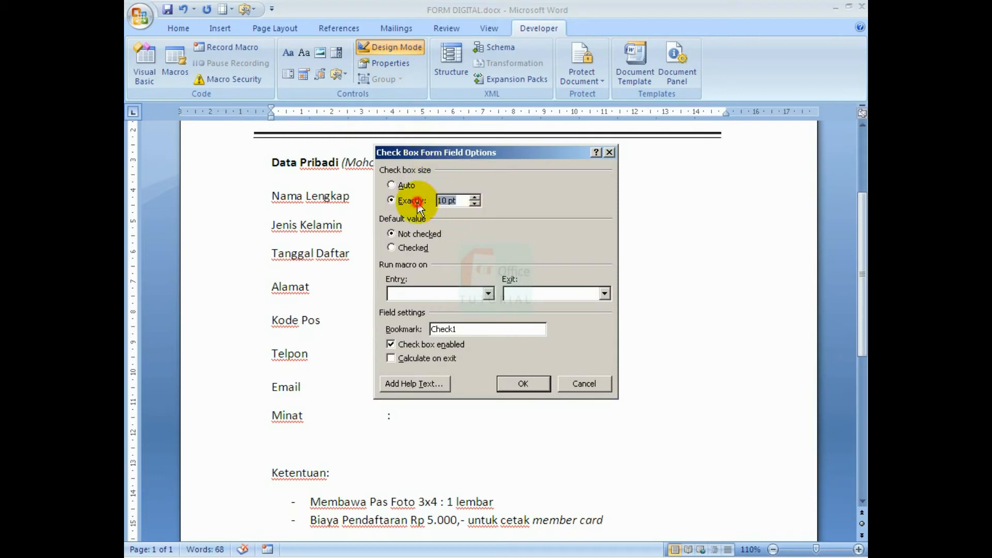
click(524, 383)
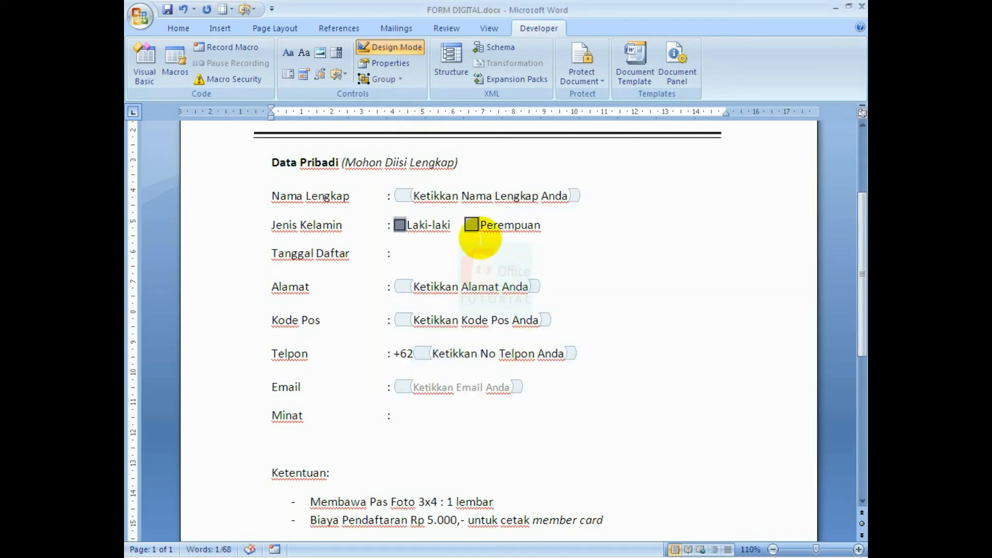
click(471, 223)
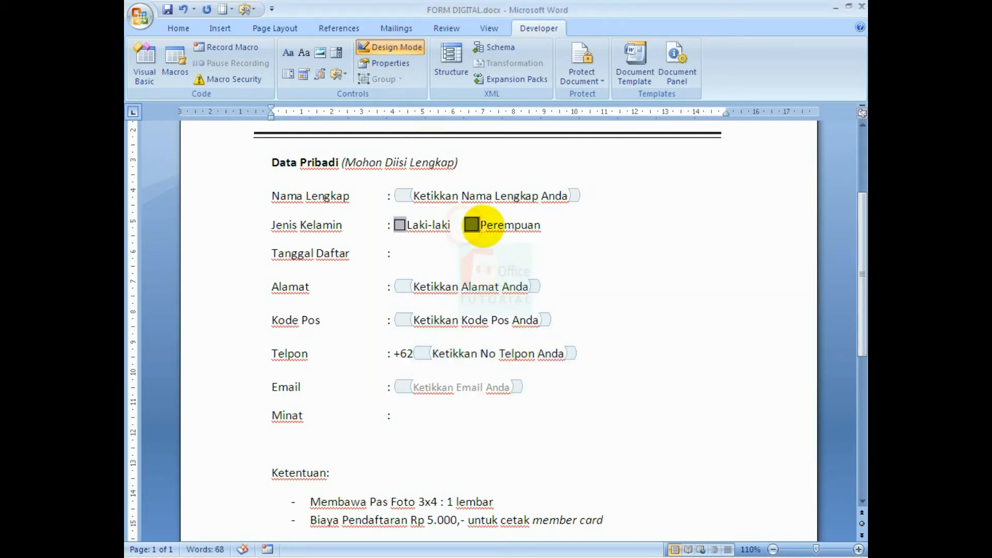
click(401, 64)
click(391, 196)
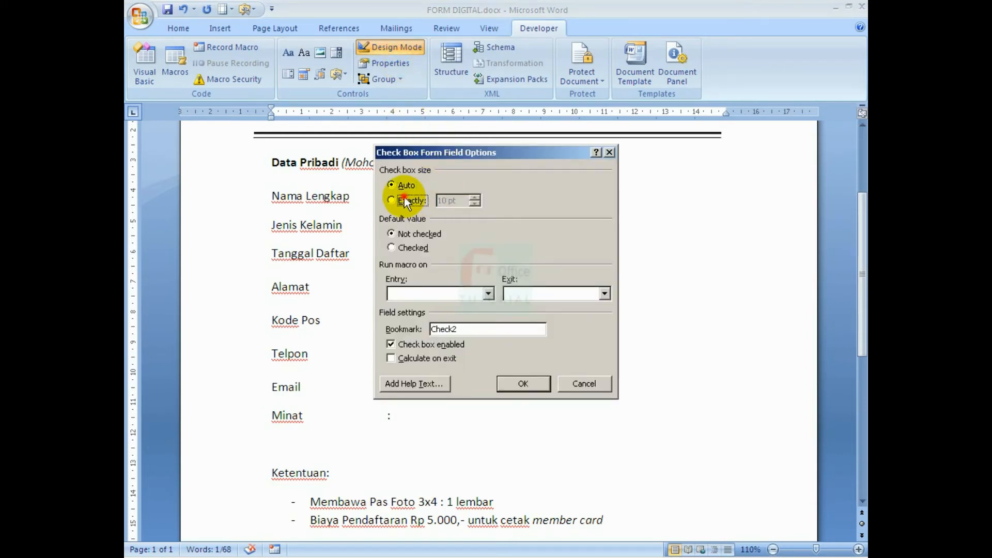
click(518, 381)
click(527, 287)
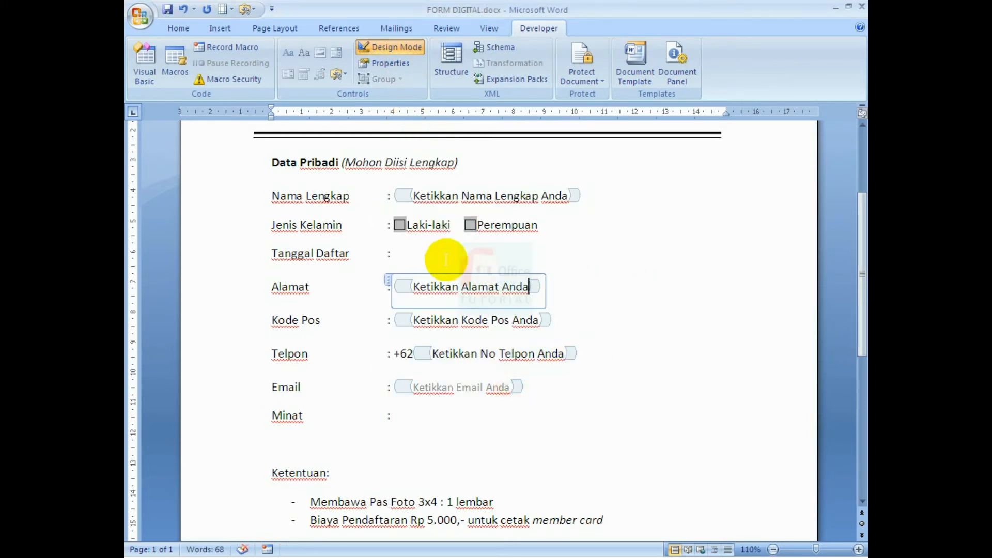
click(392, 47)
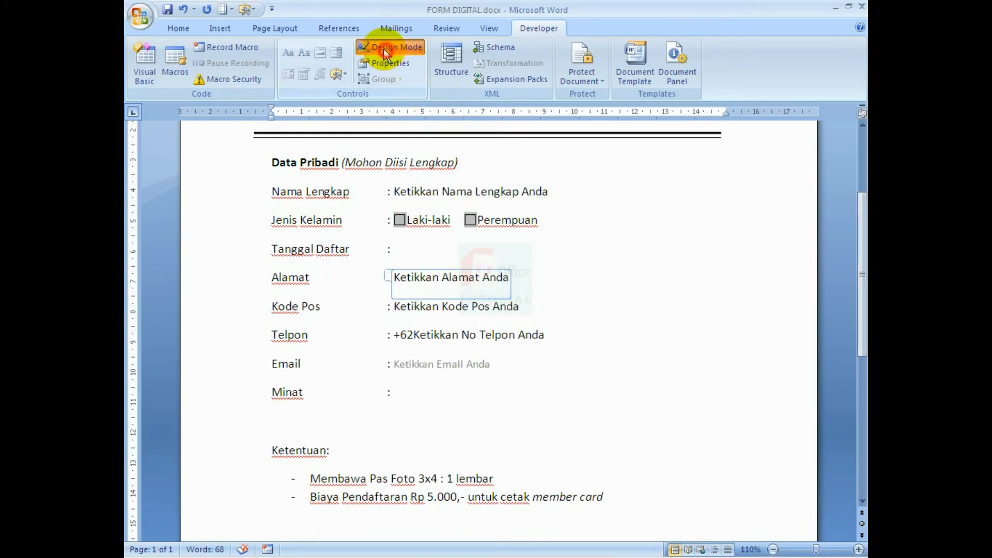
Insert a Date Picker content control after the Tanggal Daftar colon.
click(459, 248)
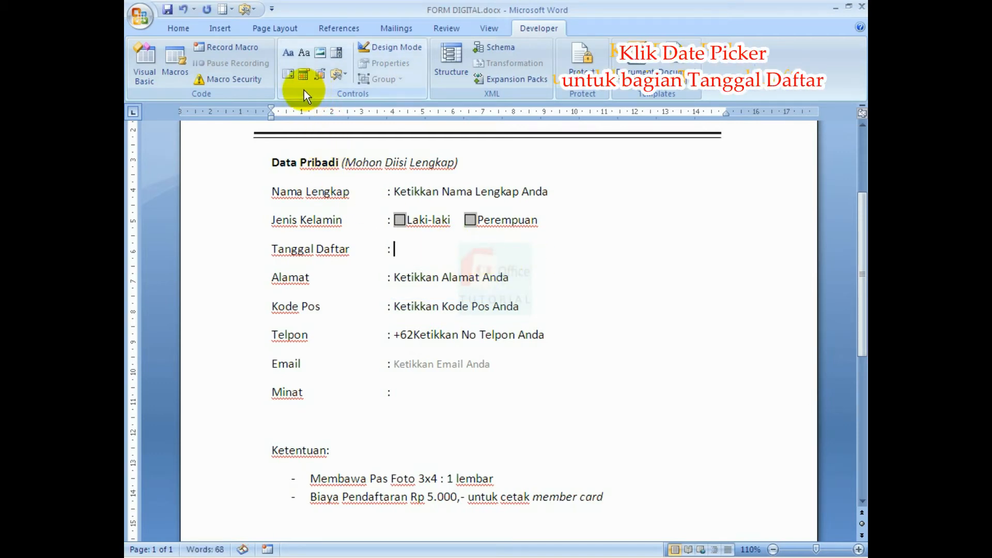
click(303, 76)
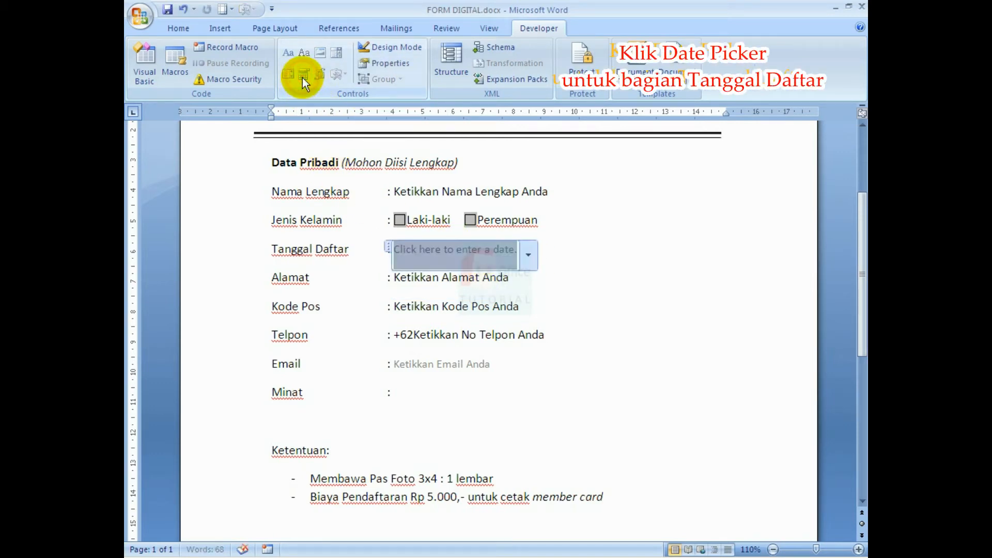
click(529, 255)
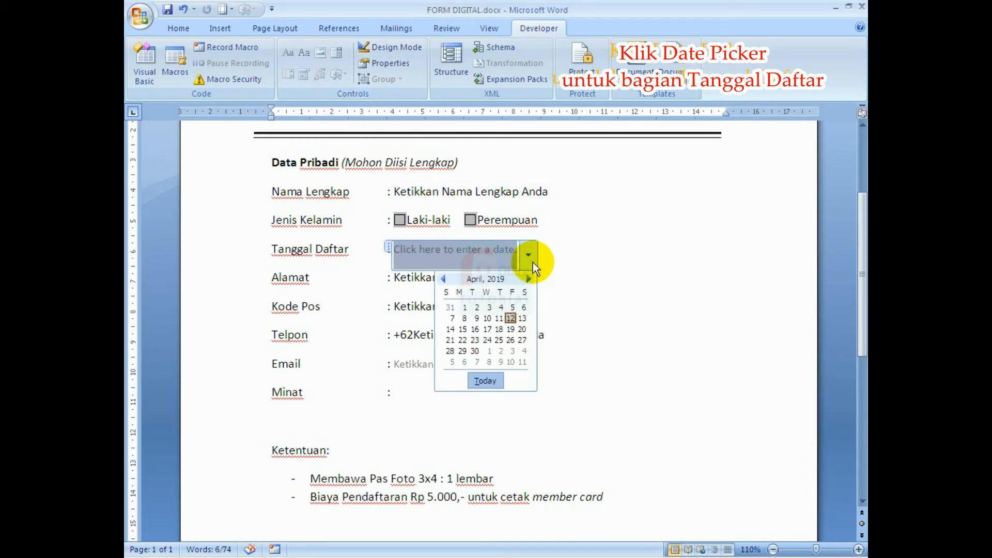
click(532, 262)
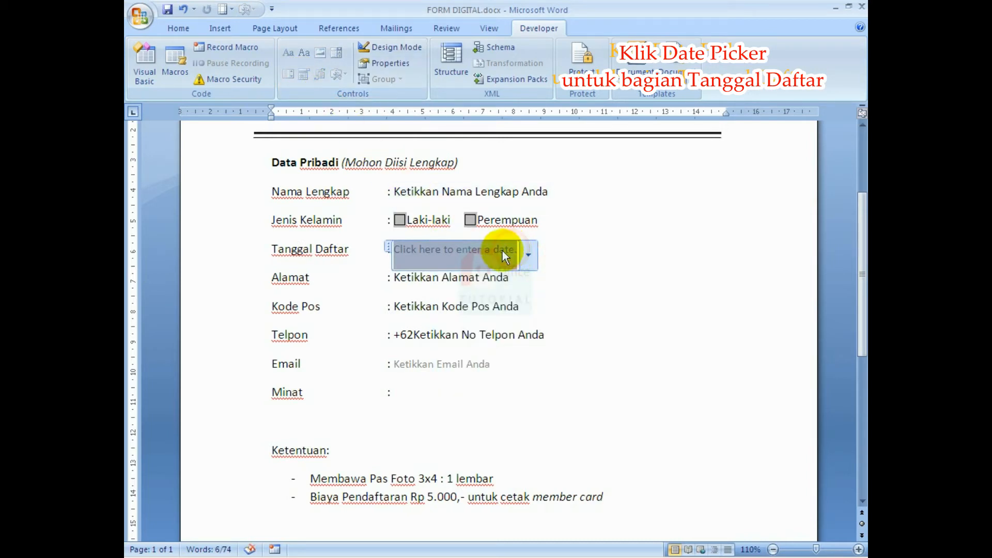
In Design Mode, change the date picker's placeholder to 'Pilih Tanggal Daftar'.
click(384, 49)
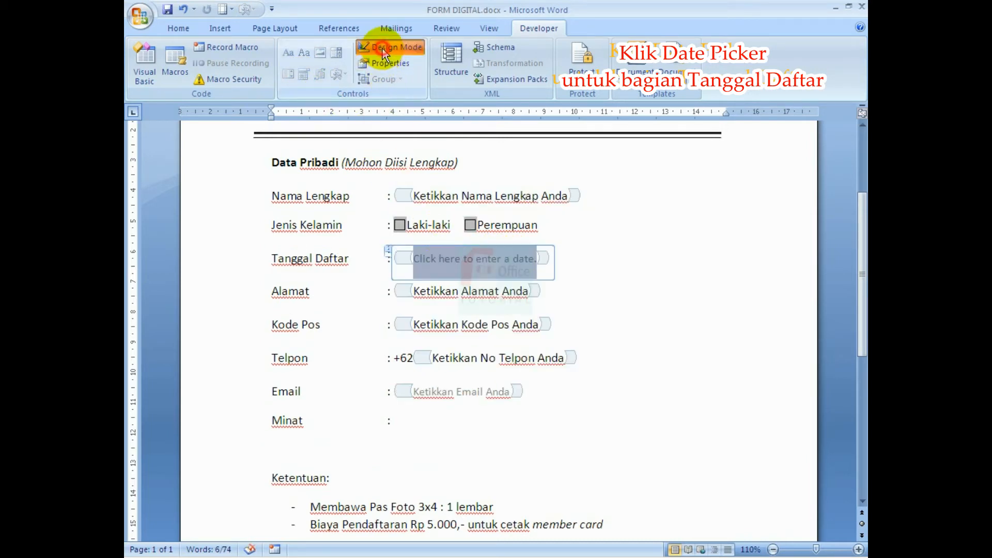
click(427, 258)
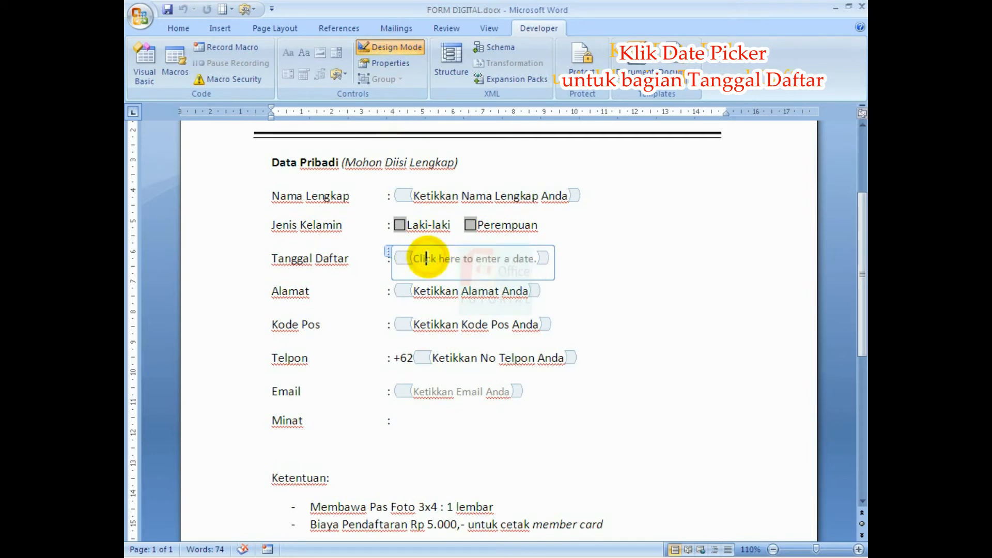
click(537, 258)
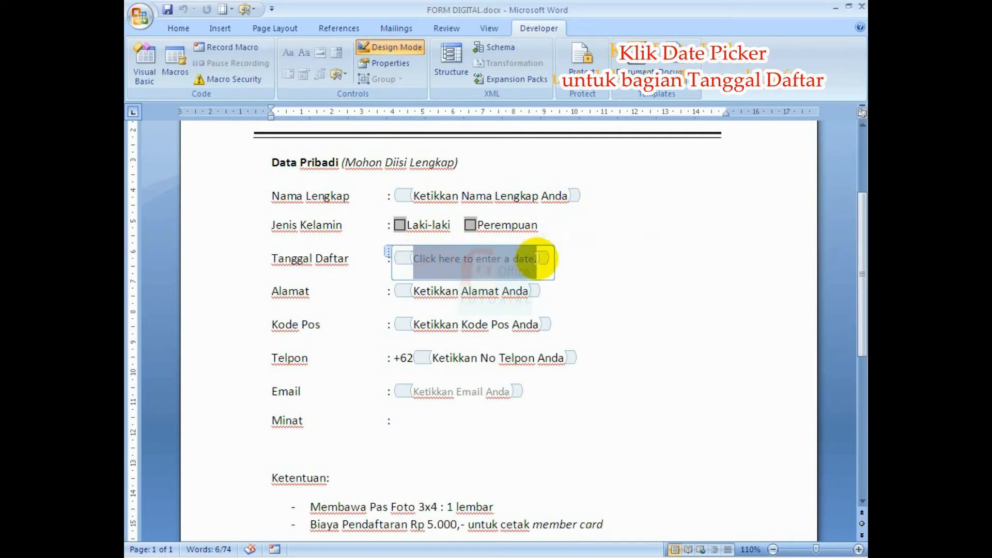
text(Pilih)
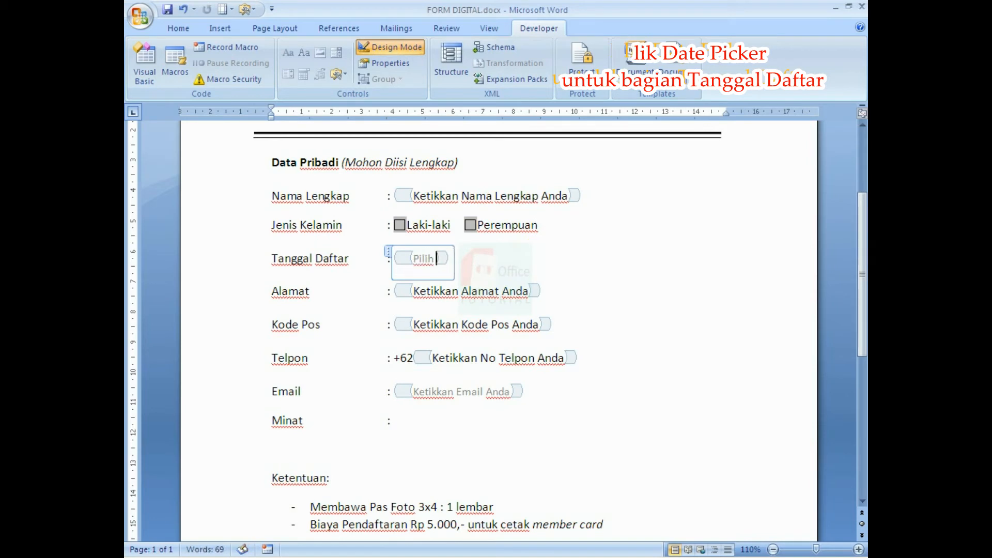
text( Tanggal)
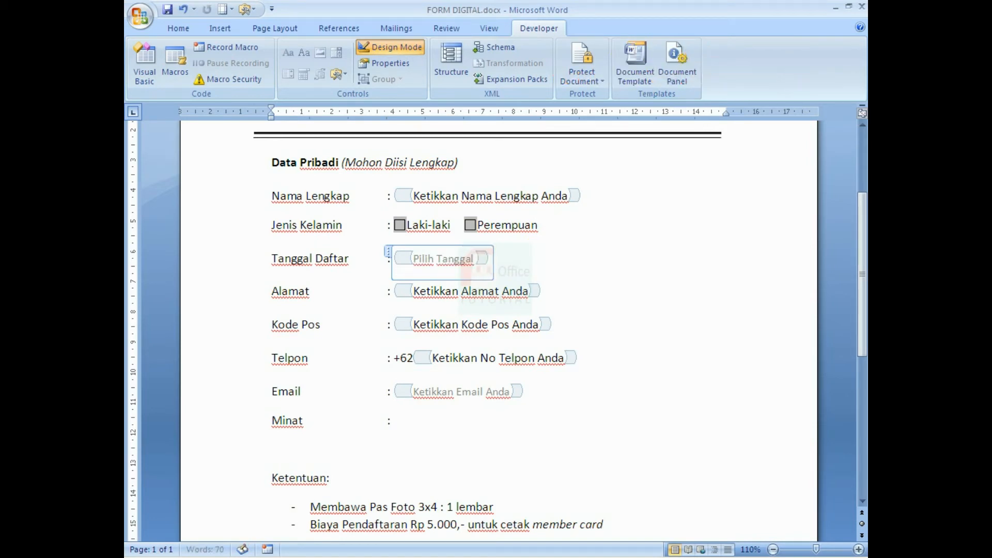
text( Daftar)
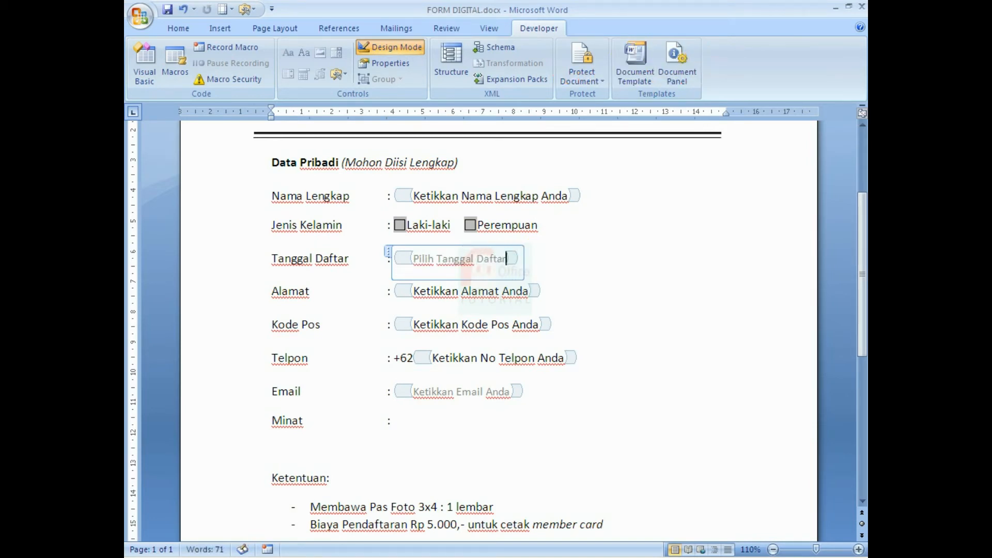
click(637, 286)
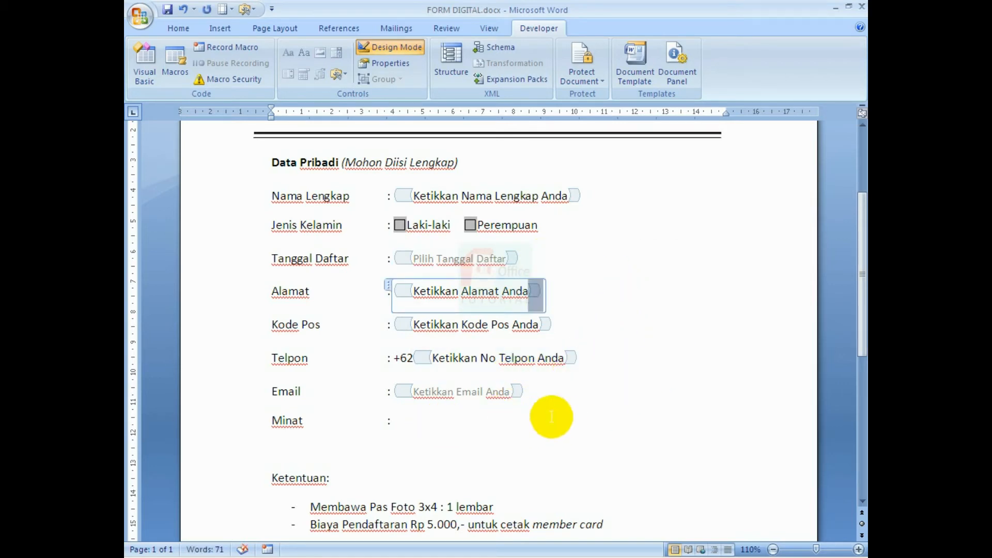
drag(271, 259, 348, 259)
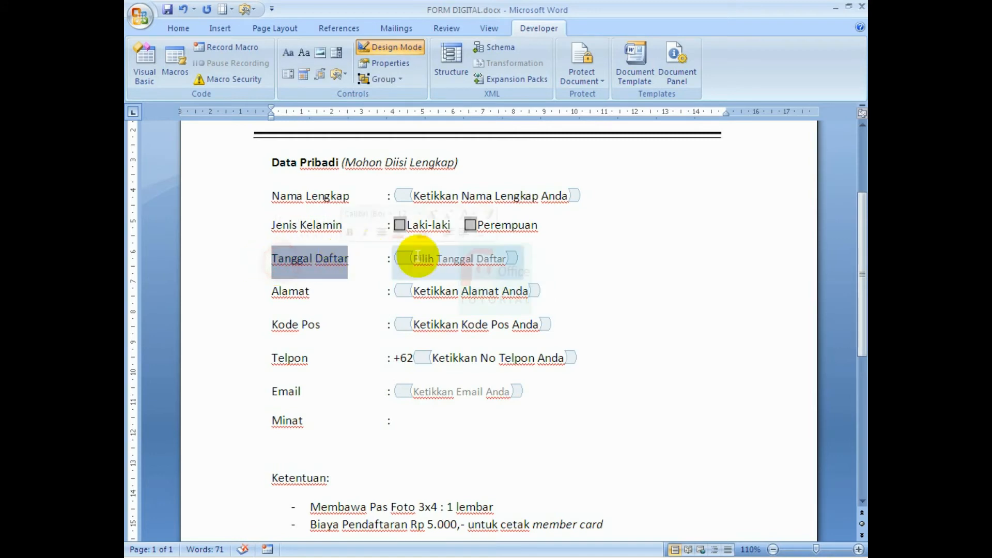
click(633, 260)
Turn Design Mode off and test that the date picker's calendar opens.
click(396, 47)
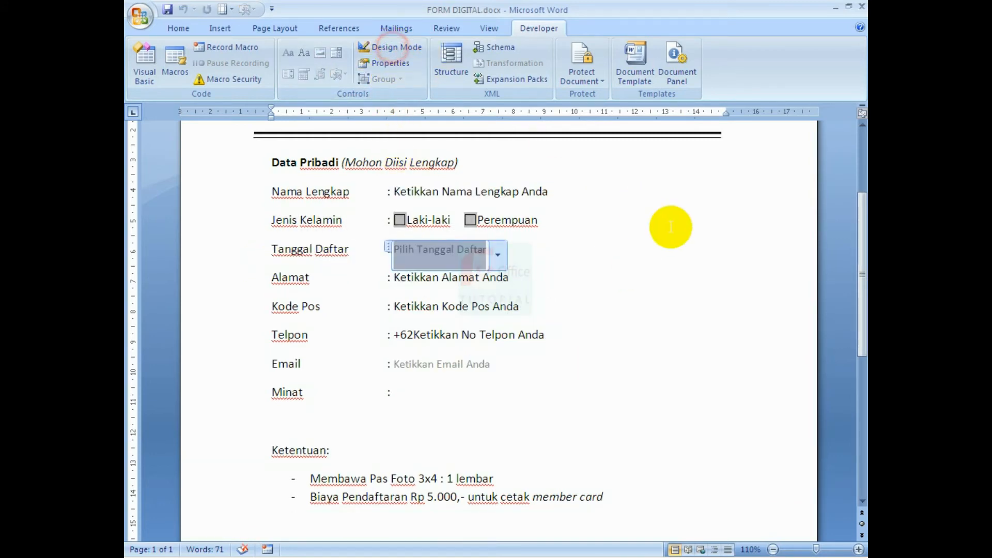
click(499, 257)
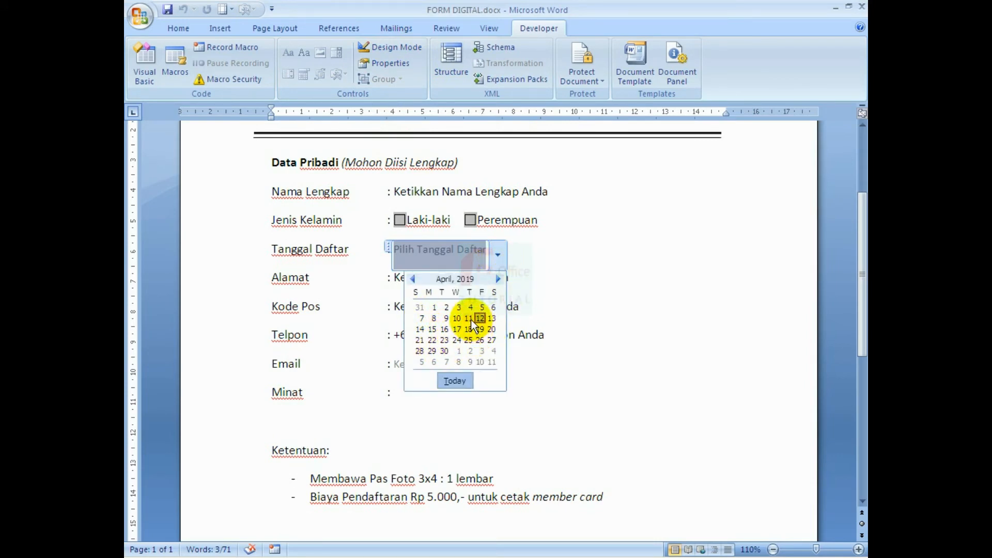
click(719, 315)
click(704, 283)
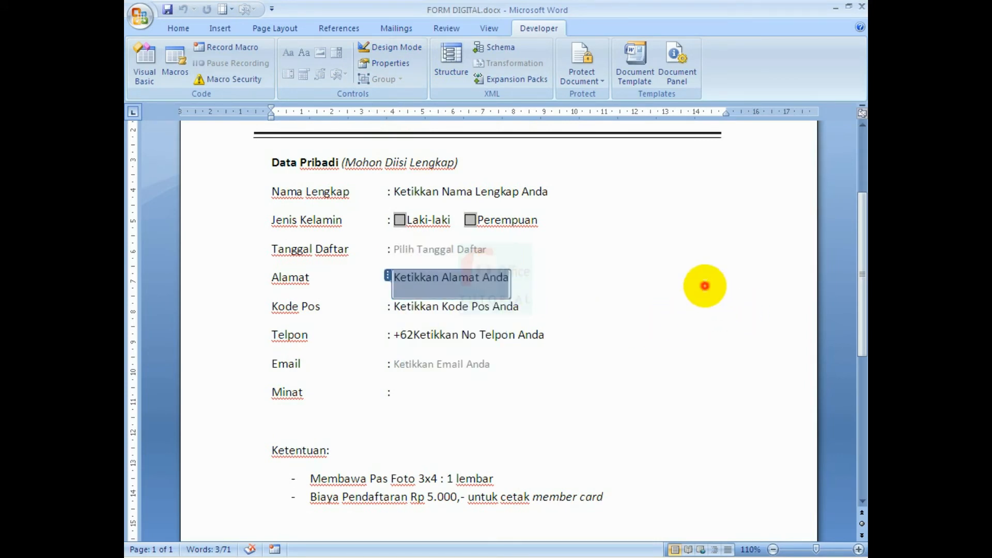
click(439, 396)
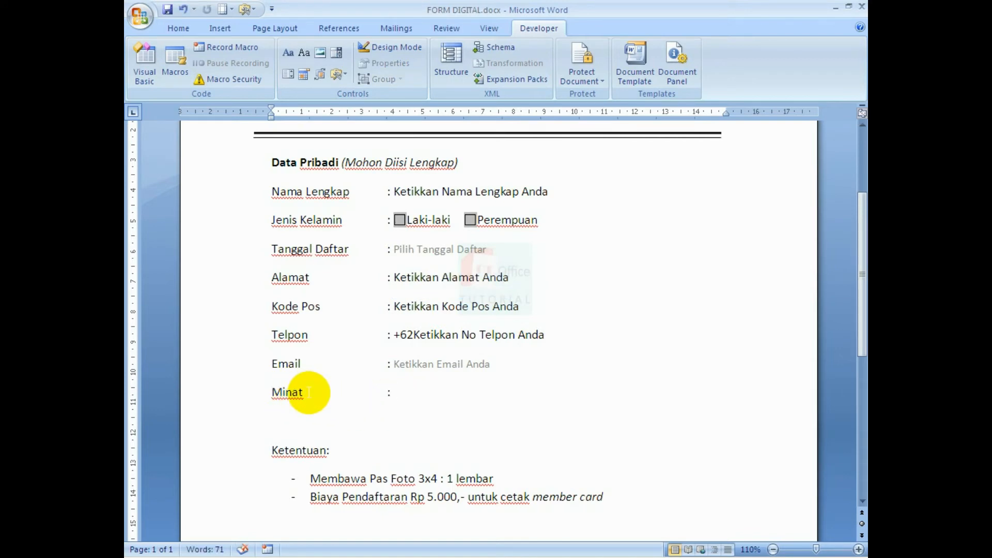
text(M)
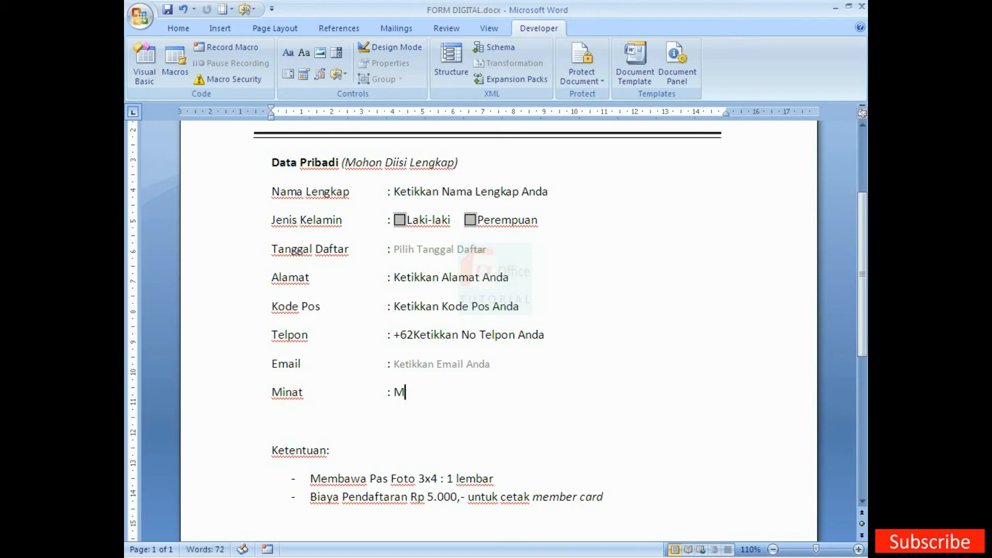
text(icroso)
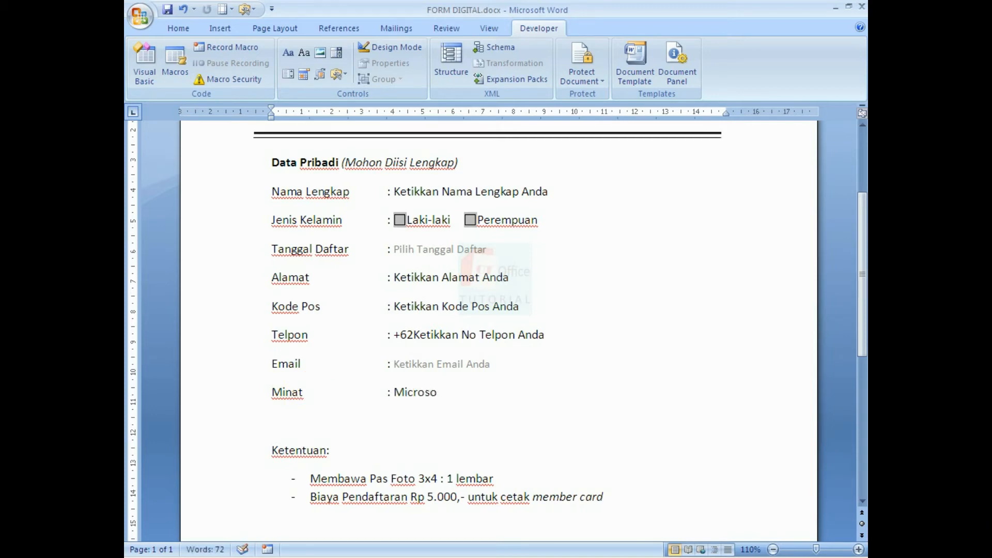
text(ft Office Word, E)
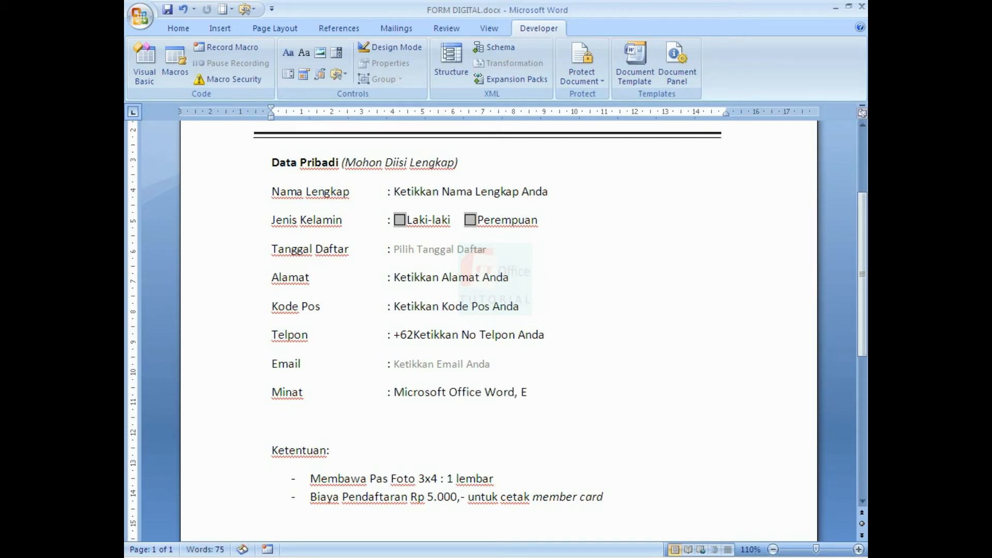
text(c)
text(cel, dll)
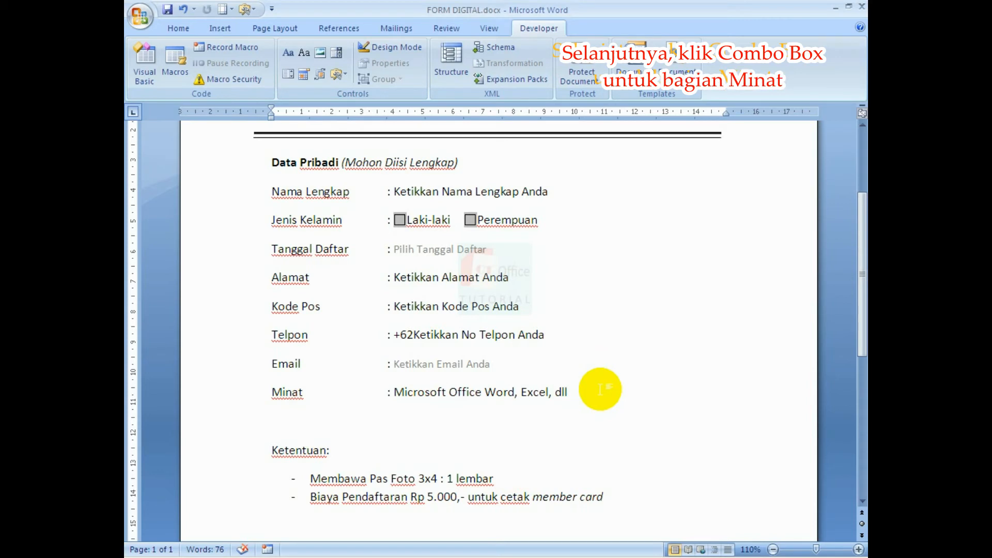
drag(395, 392, 567, 386)
key(Delete)
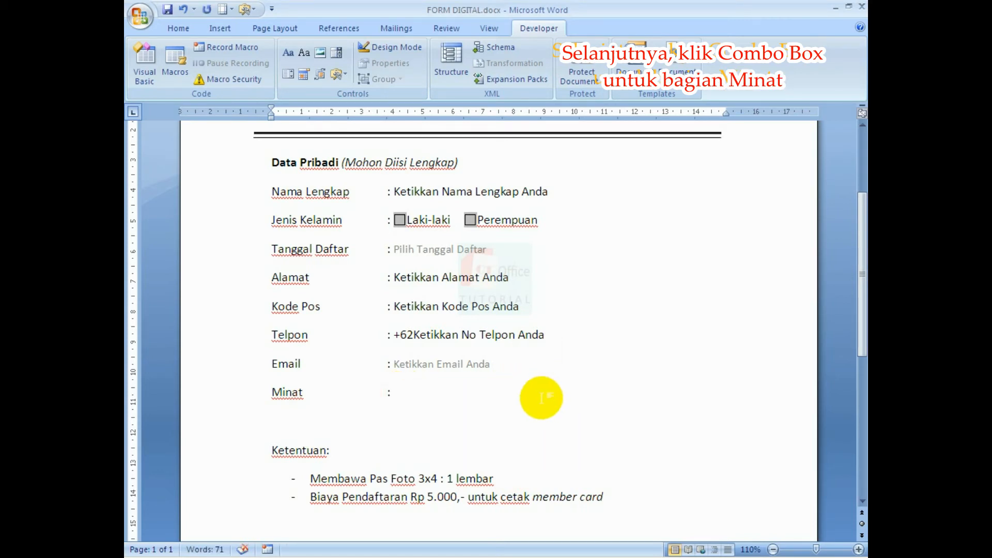
Insert a Combo Box after Minat and remove its 'Choose an item.' placeholder entry.
click(398, 389)
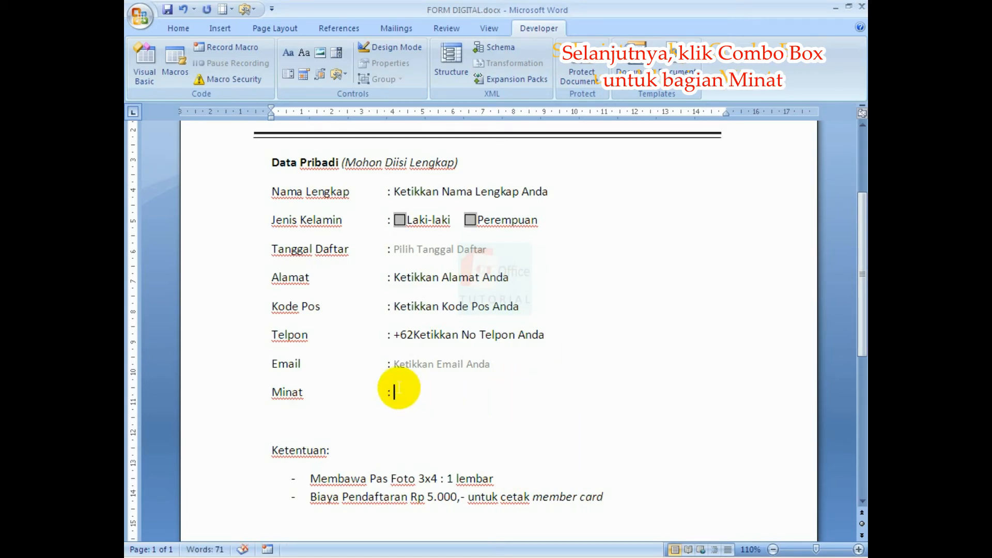
click(335, 54)
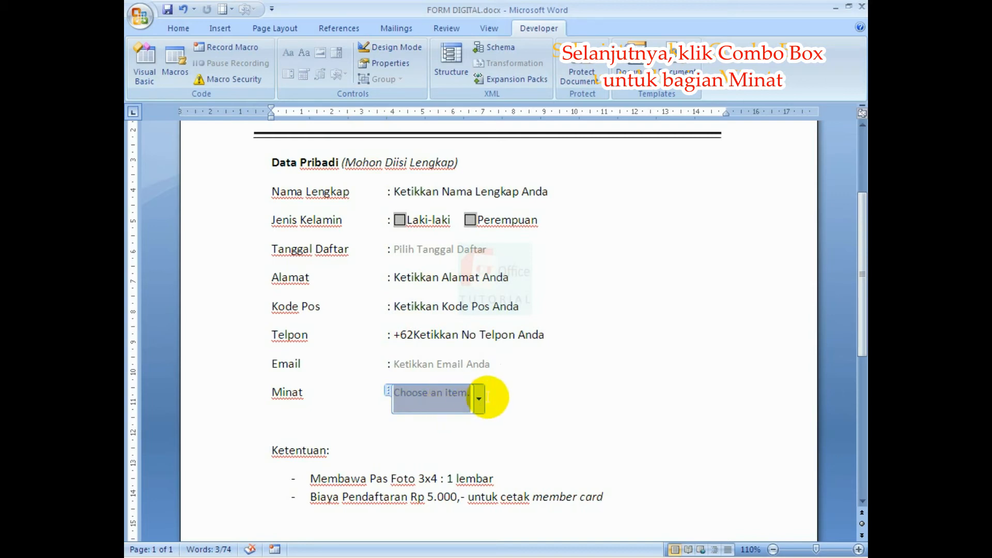
click(397, 47)
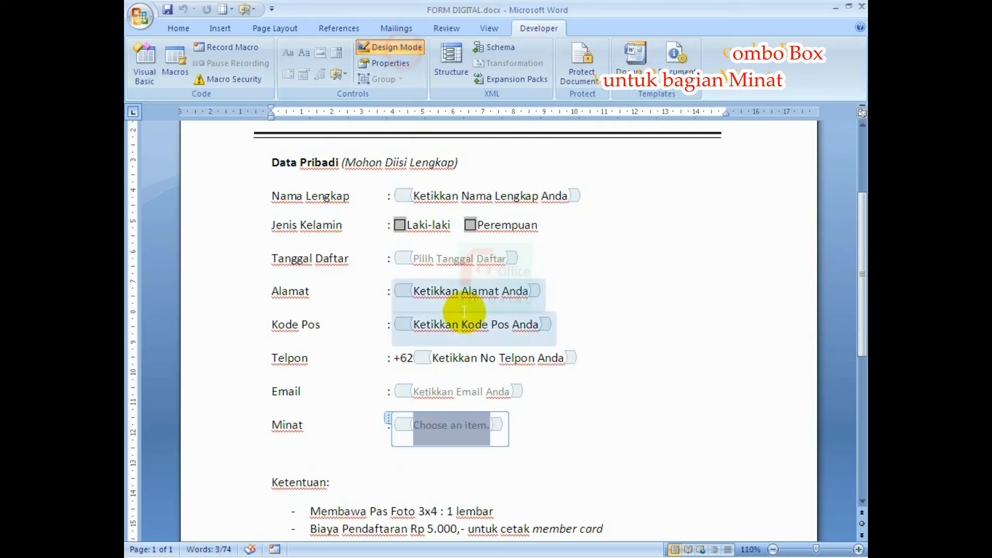
click(498, 427)
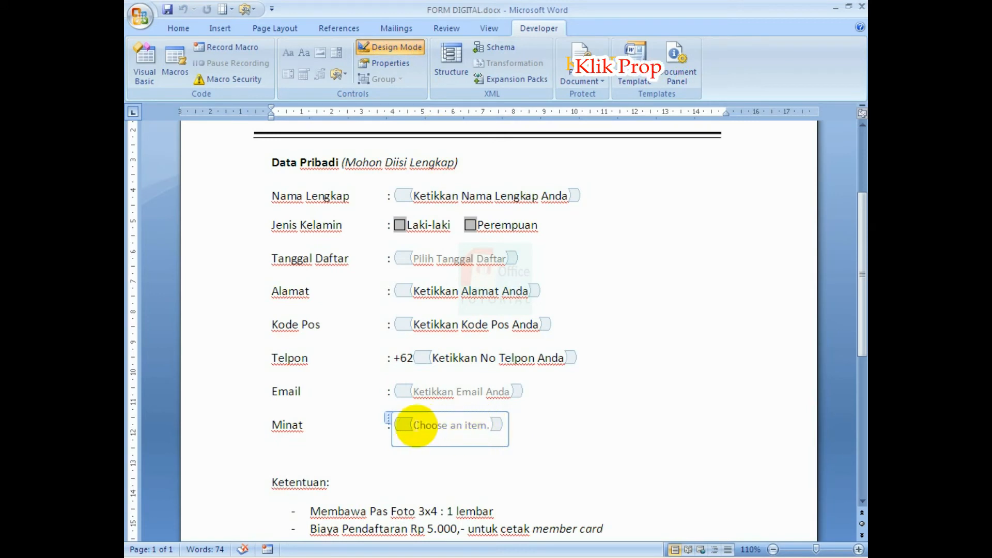
click(390, 420)
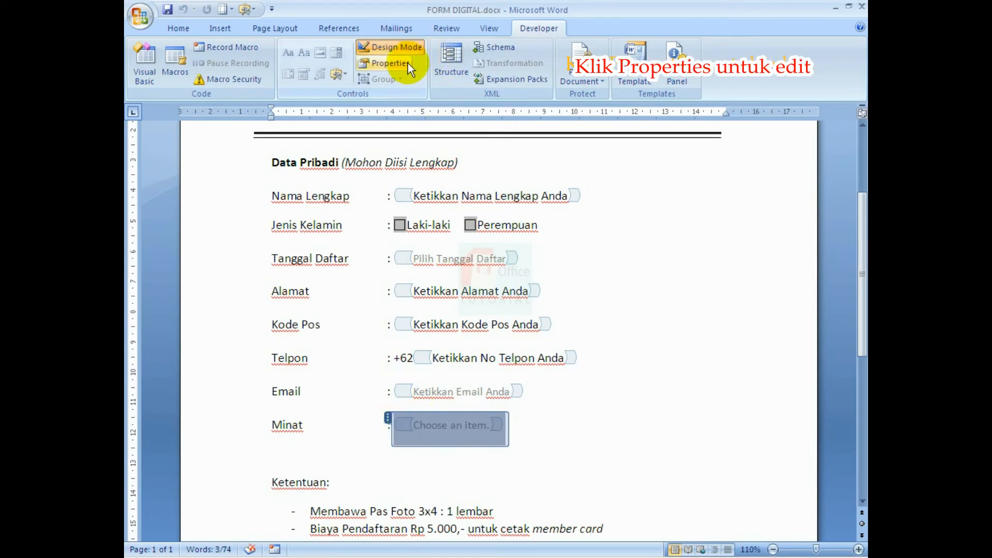
click(407, 63)
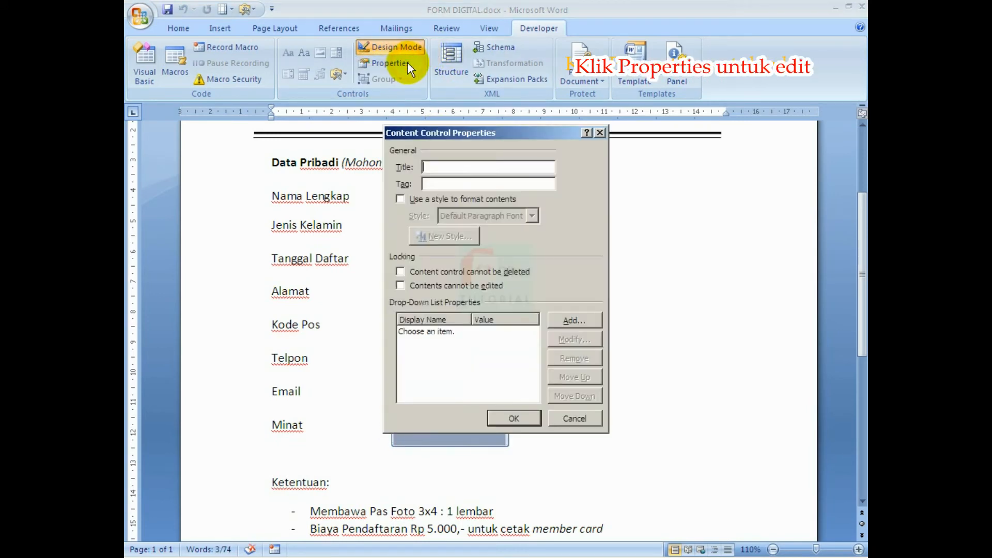
click(473, 329)
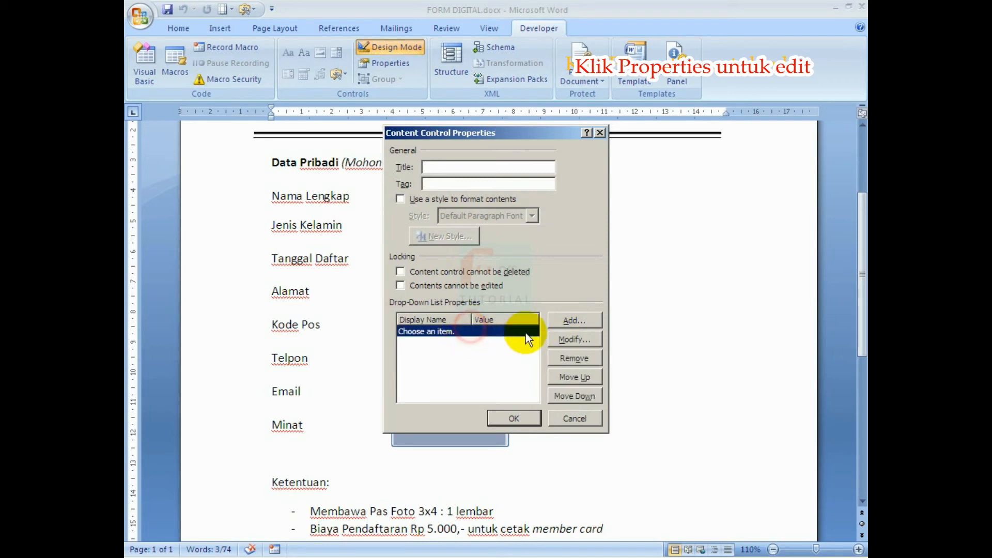
click(574, 358)
Add the choices Word, Excel, Access, Publisher and Power Point to the Minat list.
click(569, 321)
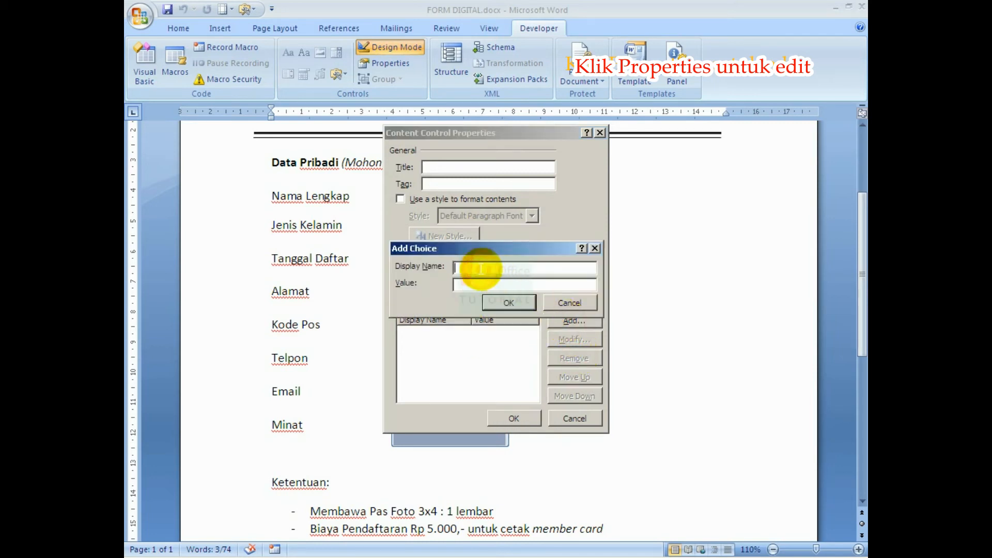
text(Word)
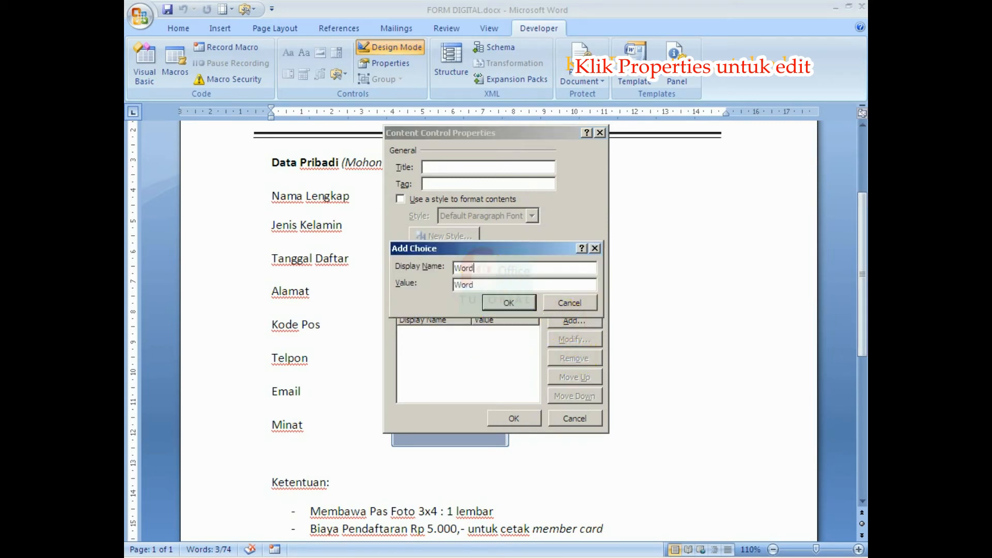
click(510, 308)
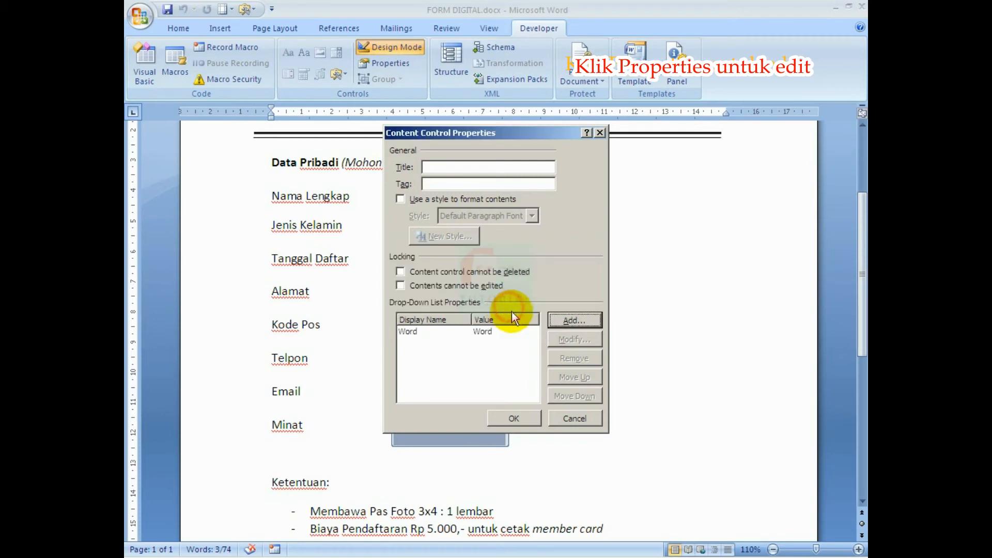
click(565, 320)
text(Excel)
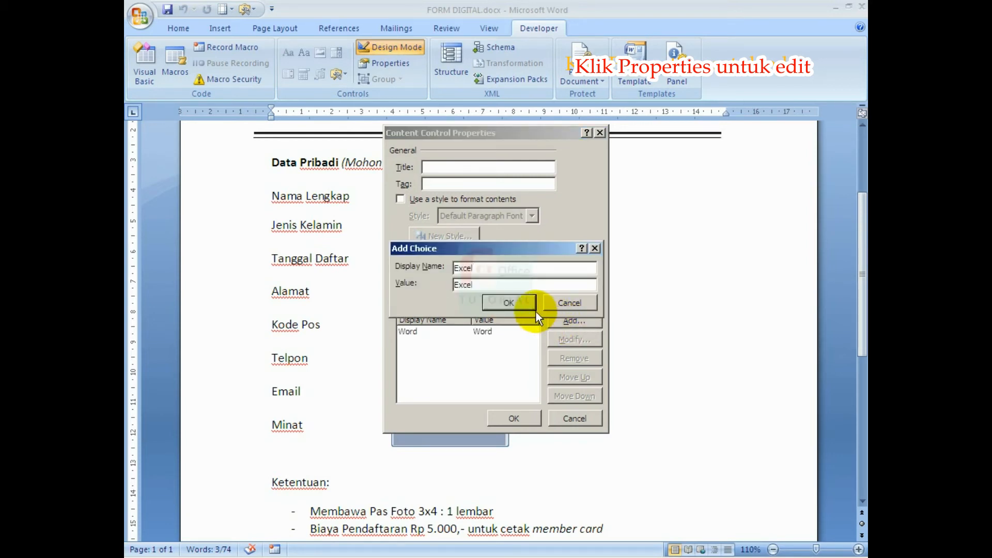
click(512, 304)
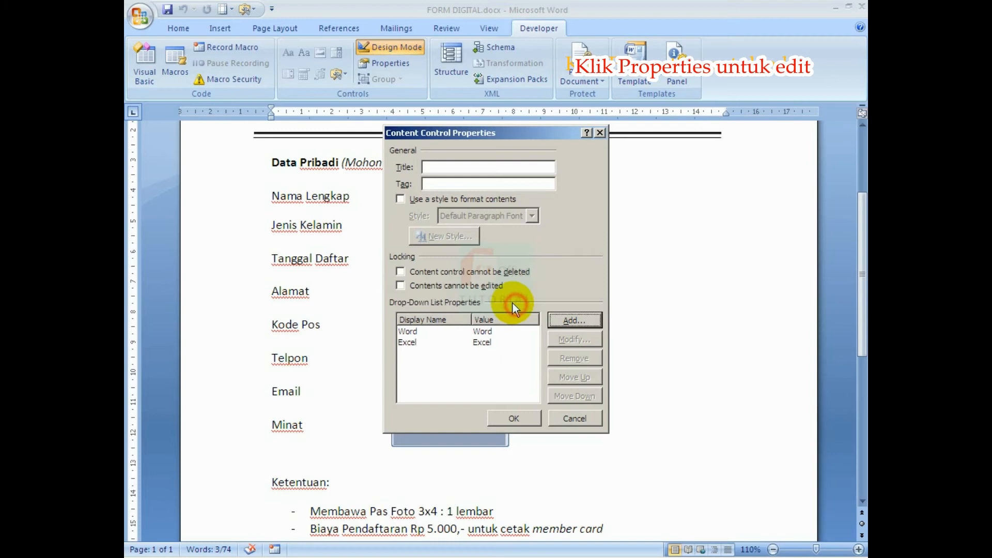
click(555, 324)
text(Access)
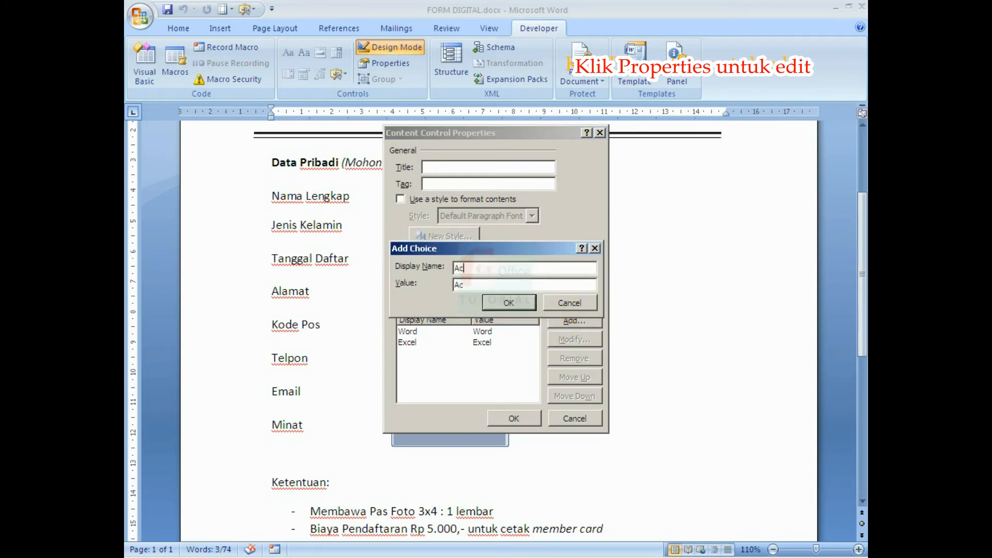
click(516, 303)
click(561, 321)
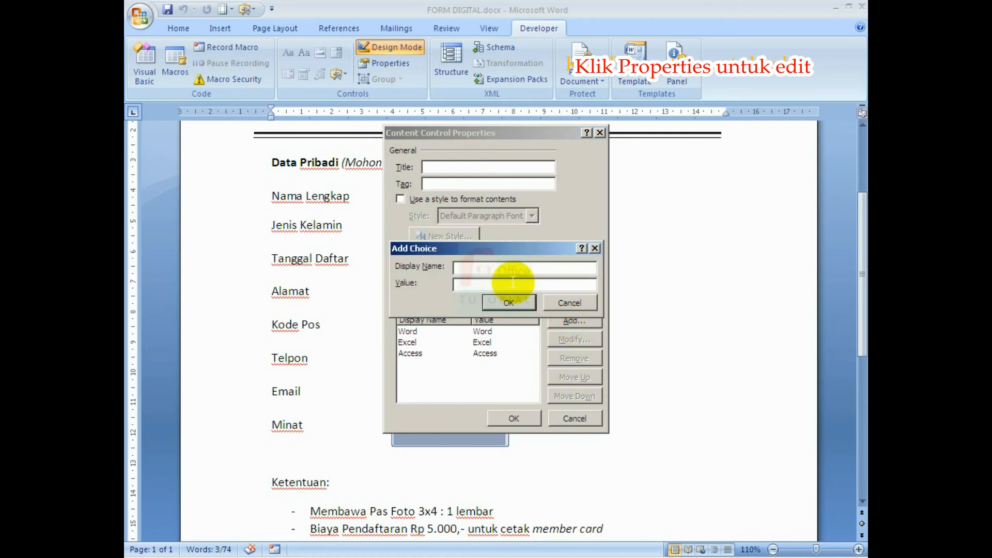
text(Publisher)
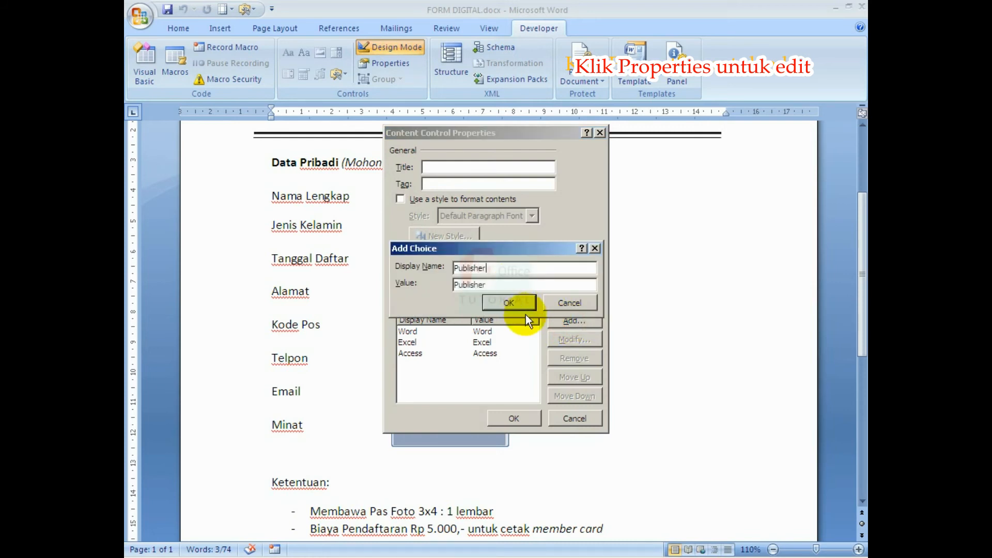
click(509, 304)
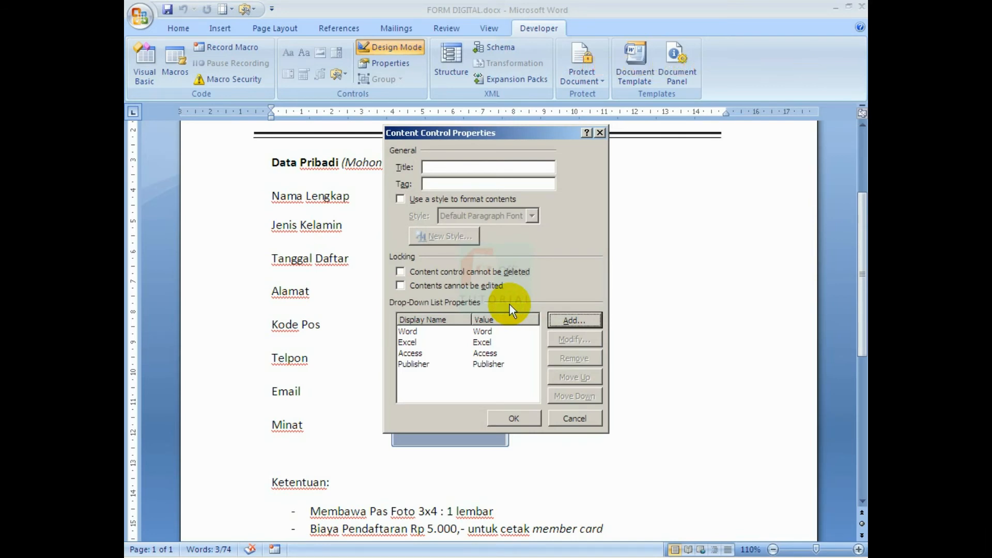
click(573, 321)
text(Power Point)
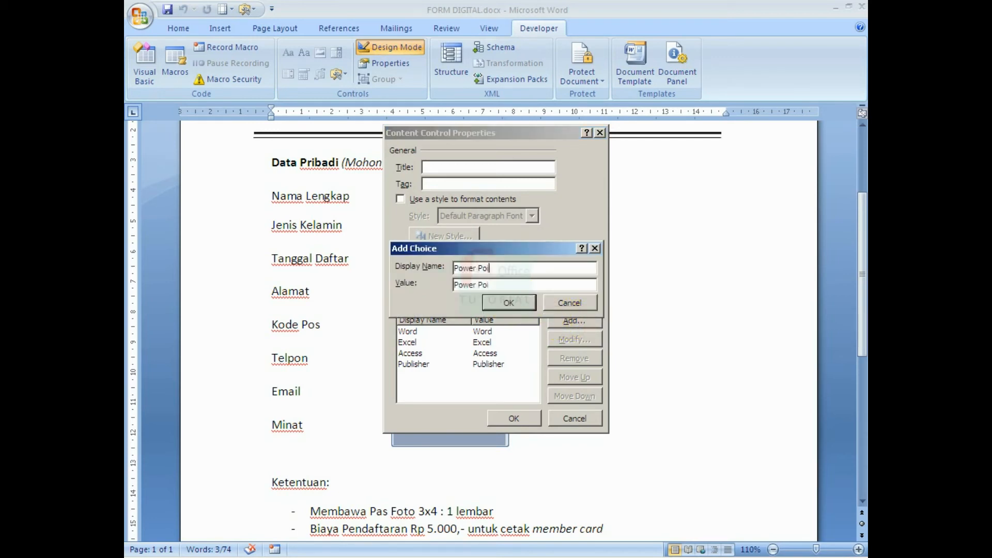
click(510, 303)
click(527, 425)
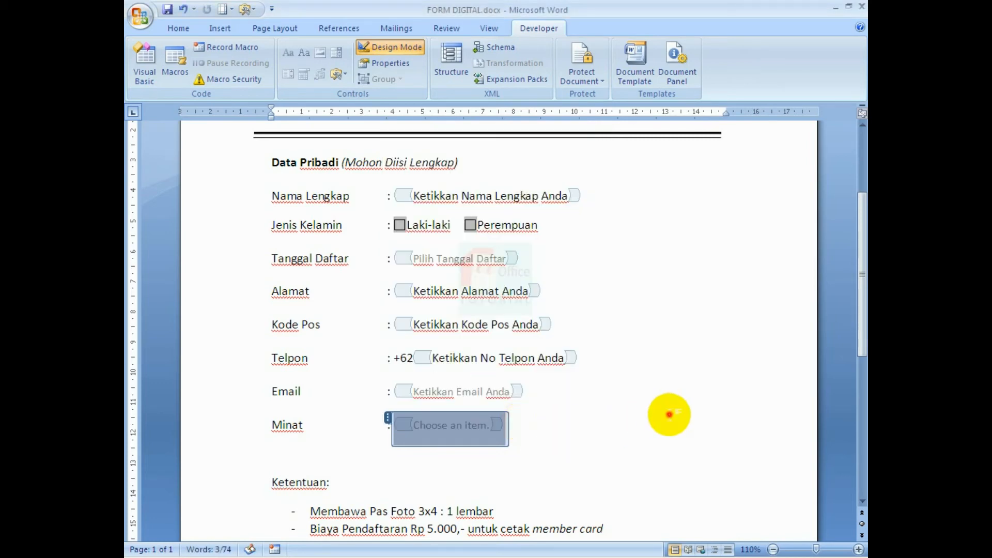
click(392, 52)
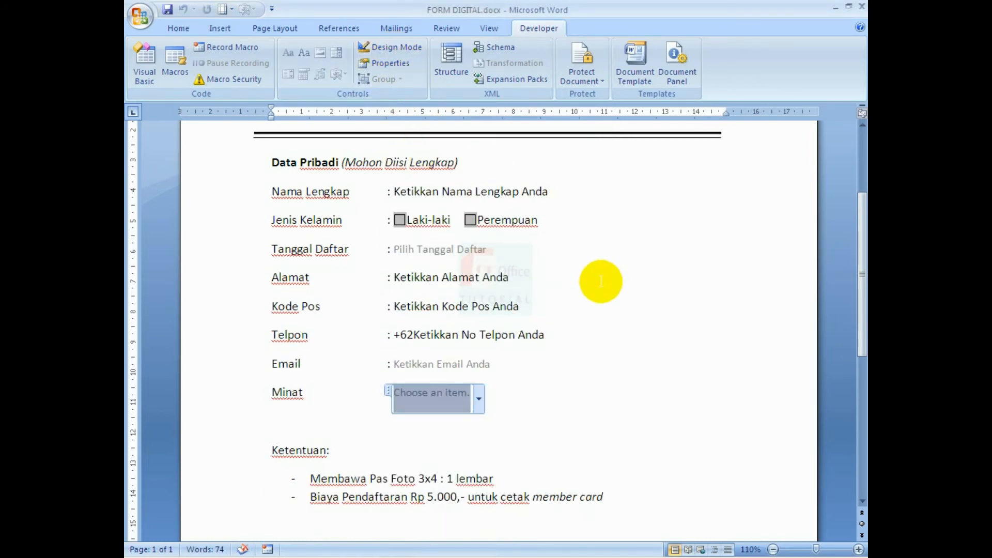
click(642, 307)
scroll(641, 310, up, 4)
scroll(639, 312, down, 3)
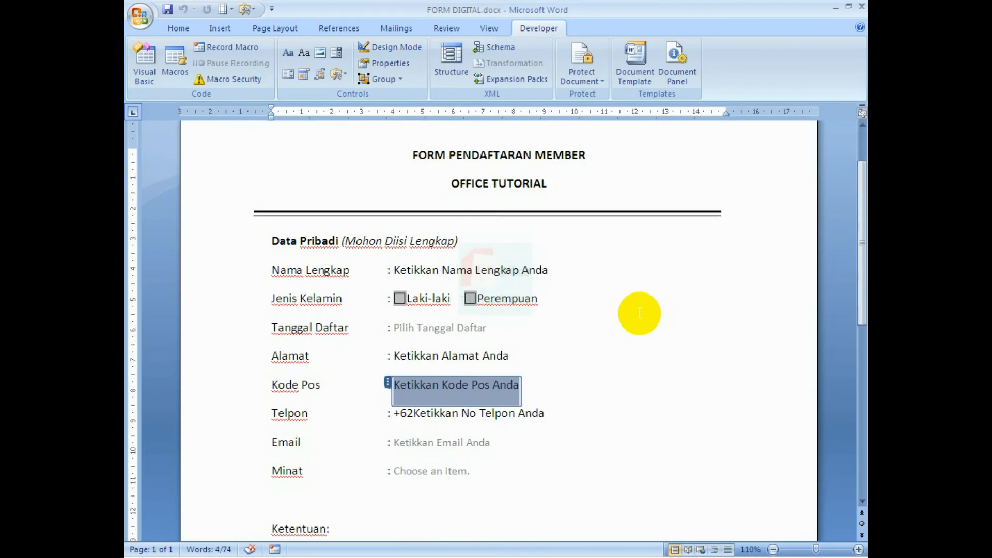
scroll(640, 312, down, 1)
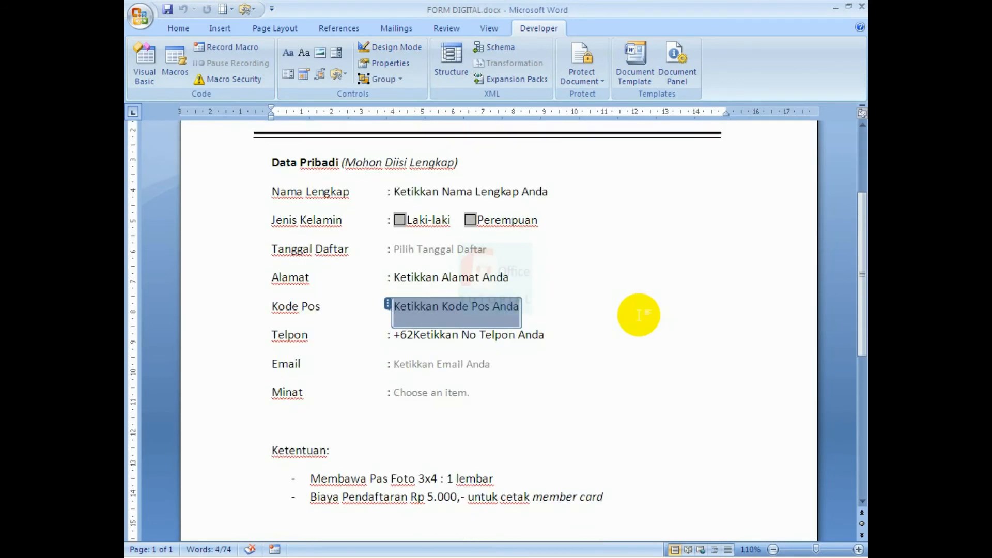
click(628, 339)
click(562, 400)
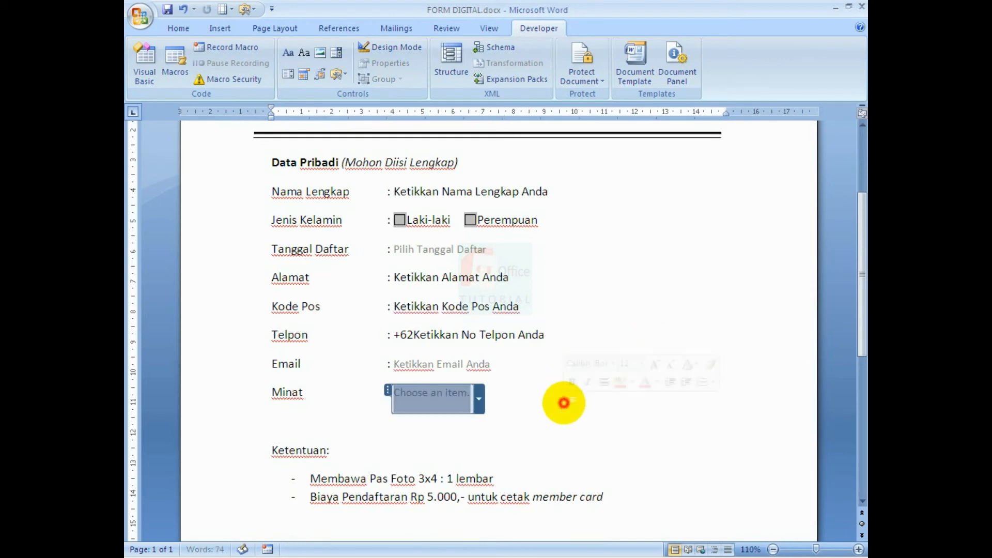
click(595, 267)
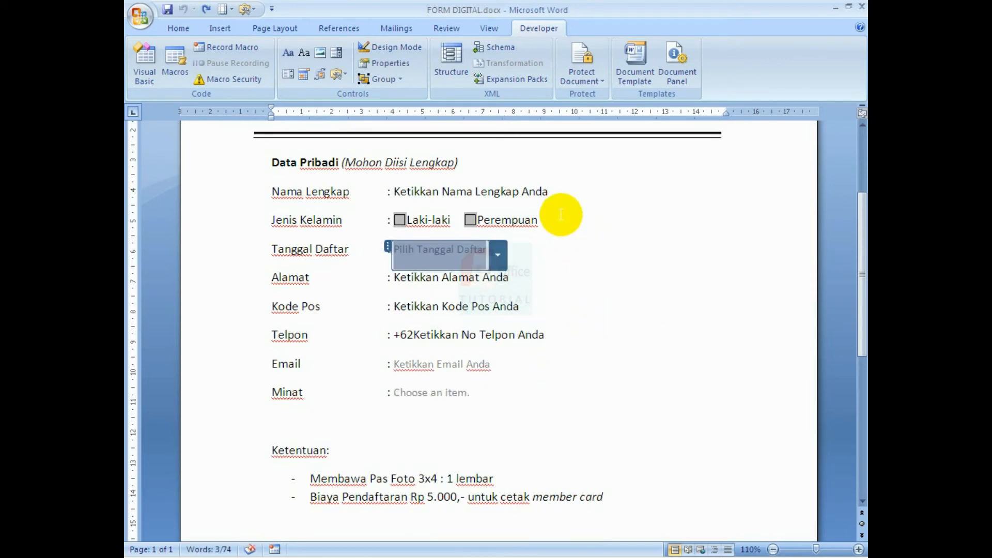
click(504, 397)
scroll(522, 396, up, 1)
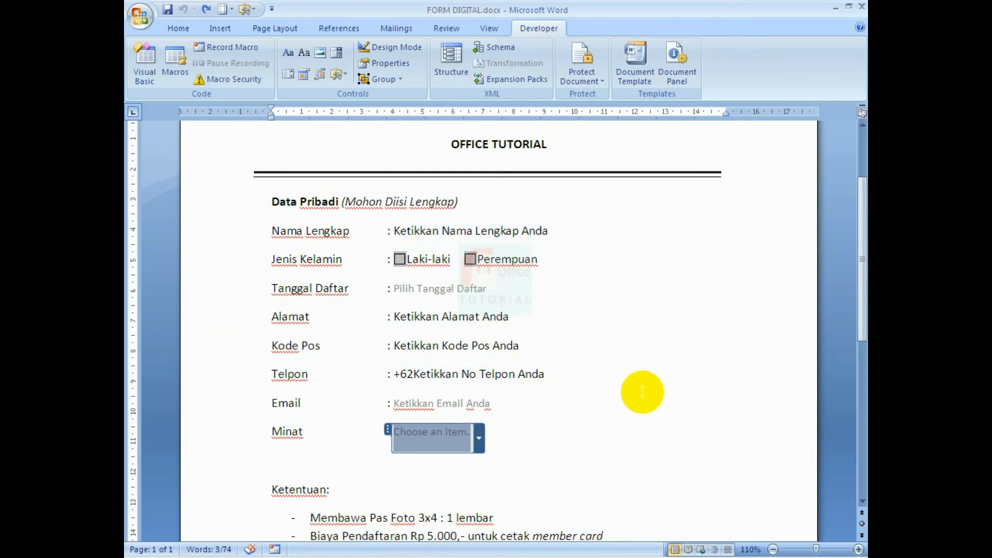
scroll(642, 392, up, 1)
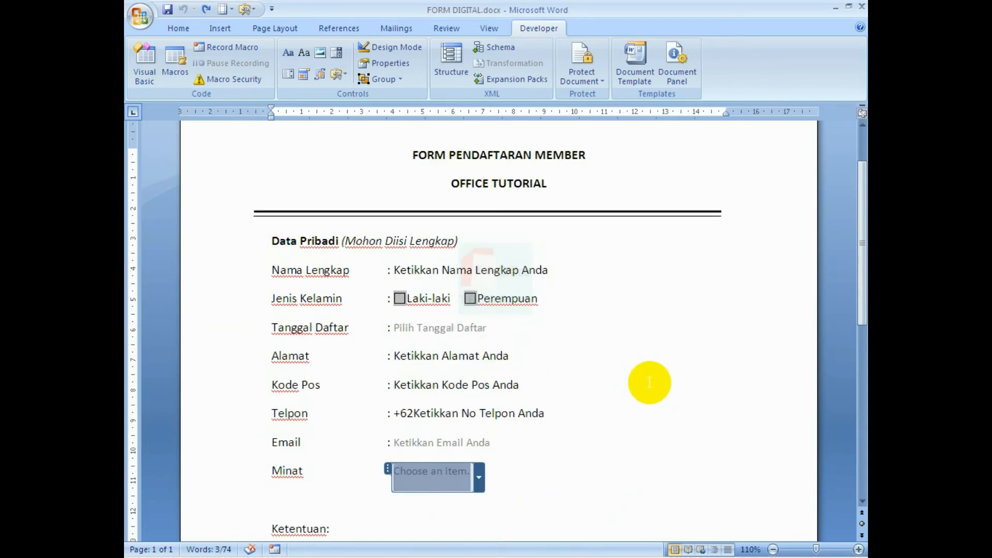
ctrl+scroll(649, 382, down, 1)
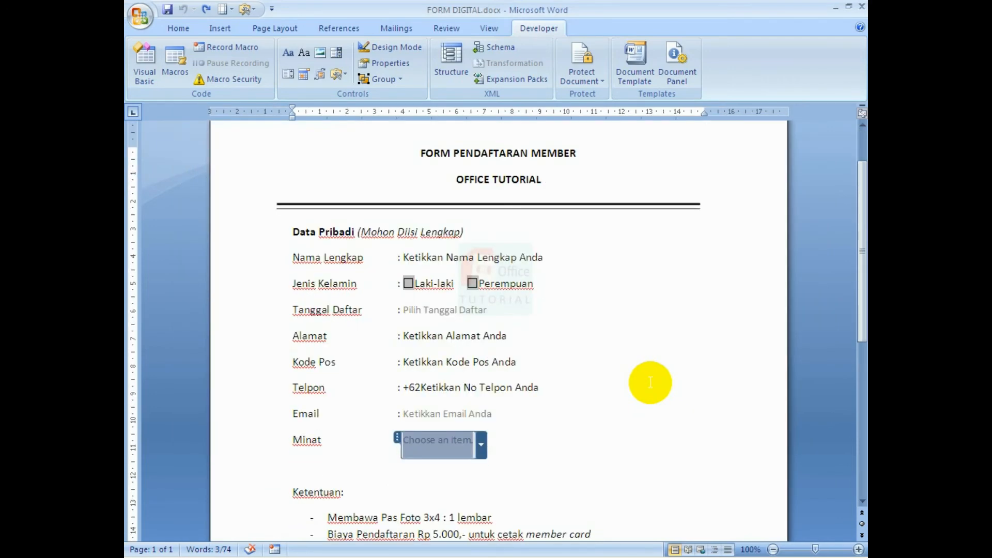
scroll(650, 383, down, 1)
scroll(650, 382, up, 1)
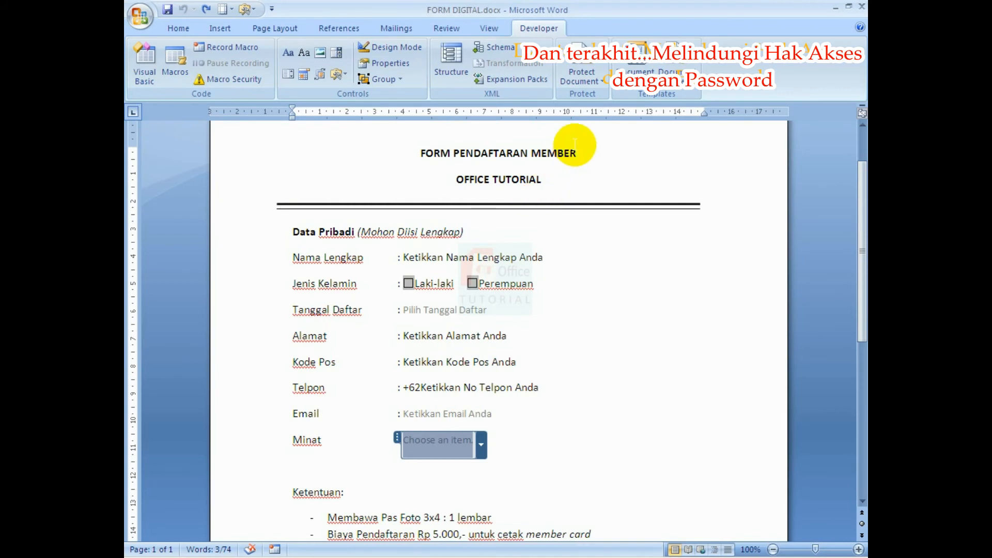
Under Restrict Formatting and Editing, limit formatting to selected styles and allow only Filling in forms.
click(585, 79)
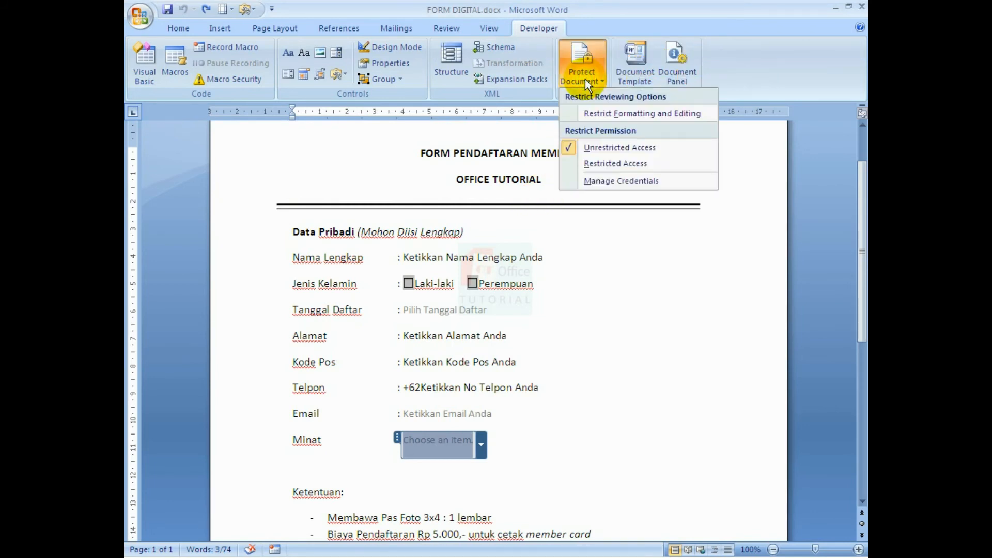
click(596, 109)
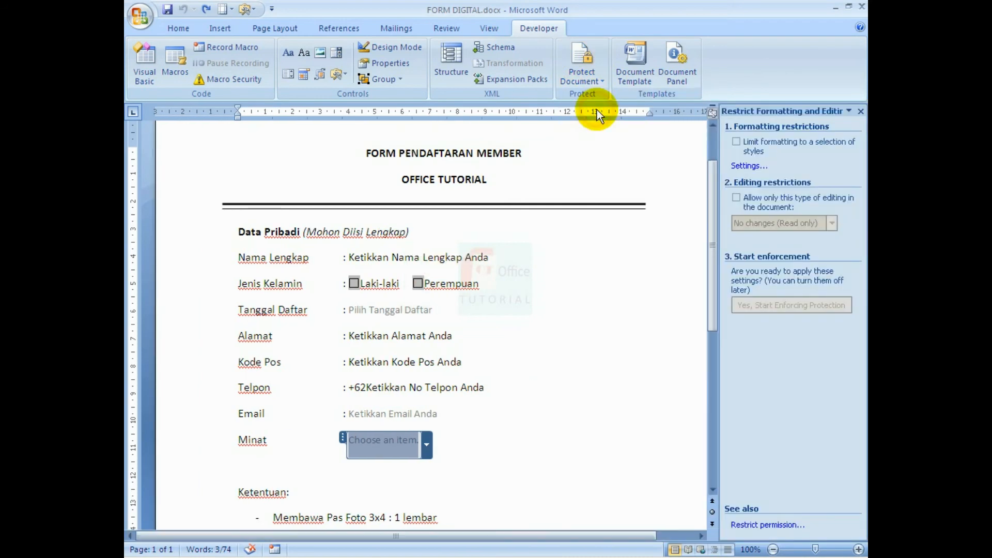
click(737, 146)
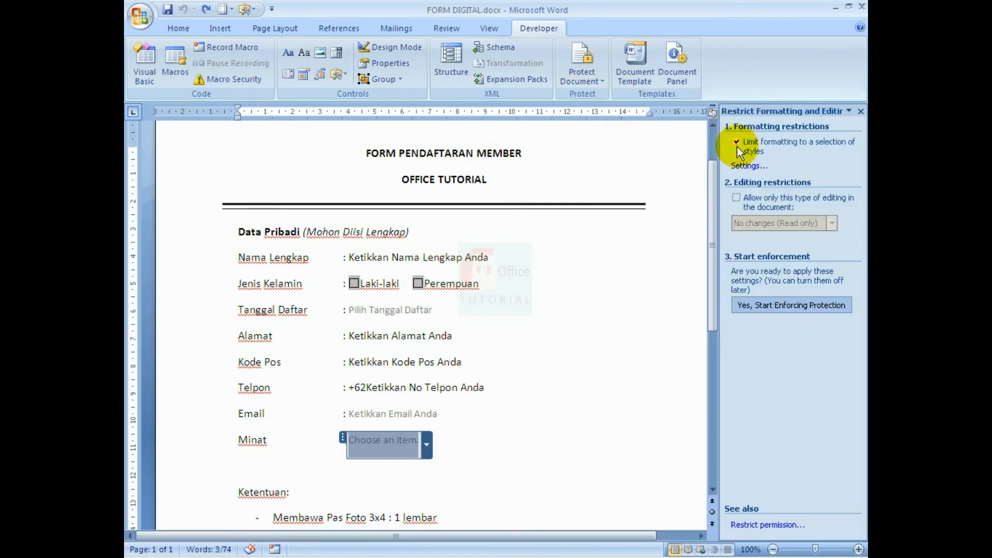
click(739, 203)
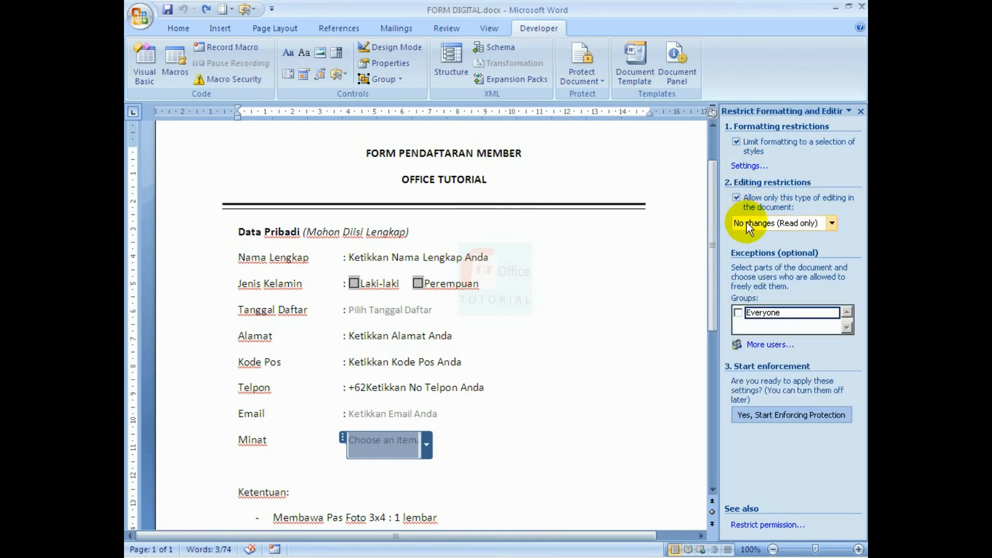
click(749, 227)
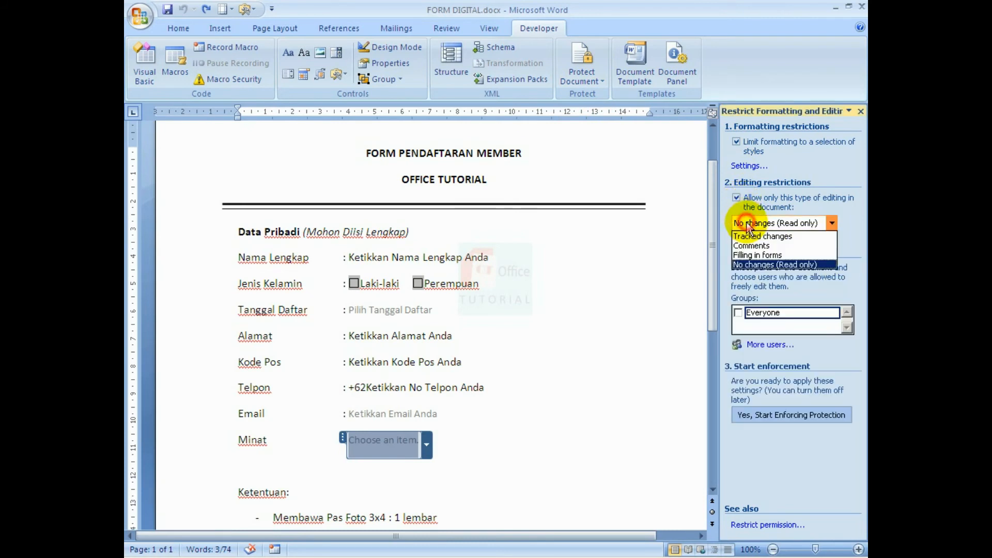
click(747, 255)
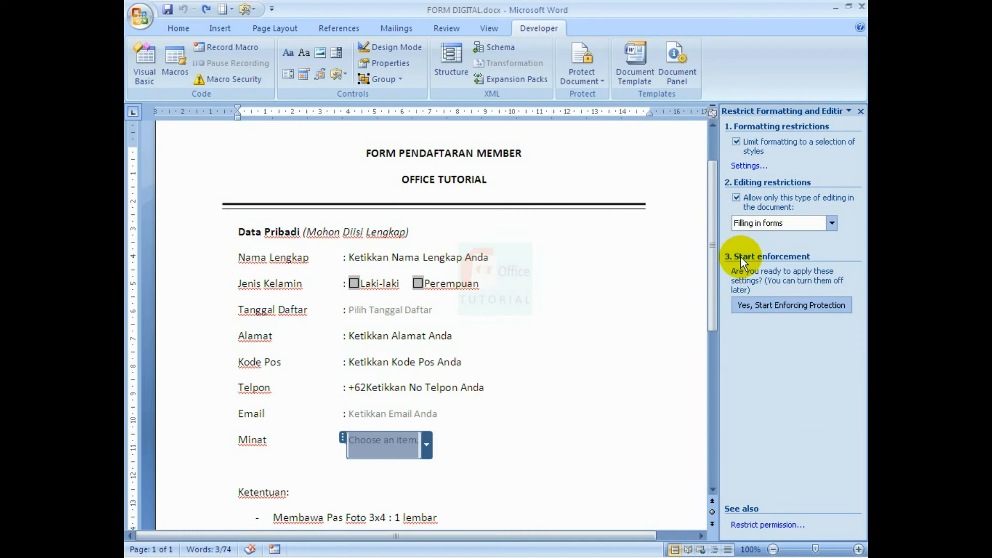
Enforce the protection with a password, entered and confirmed, then close Word.
click(765, 304)
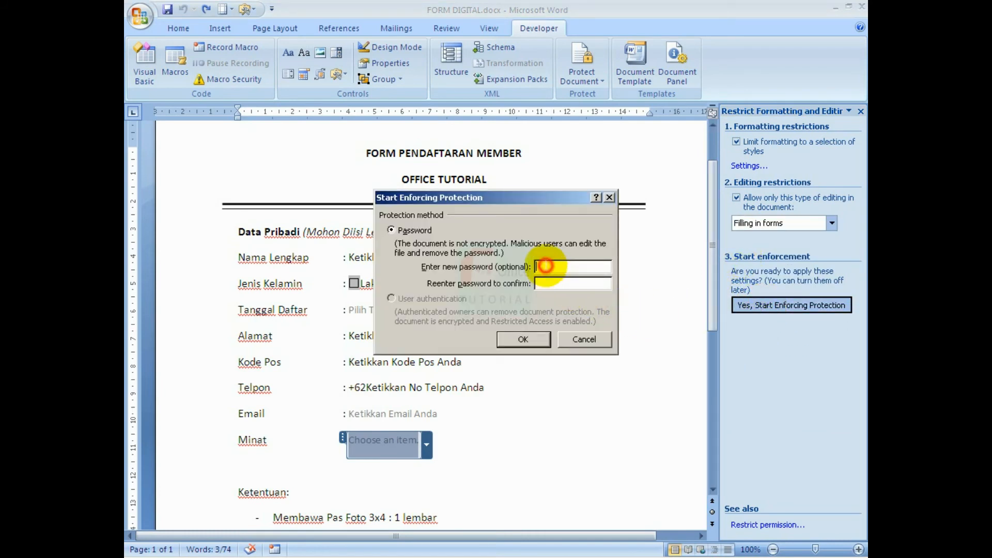
text(***)
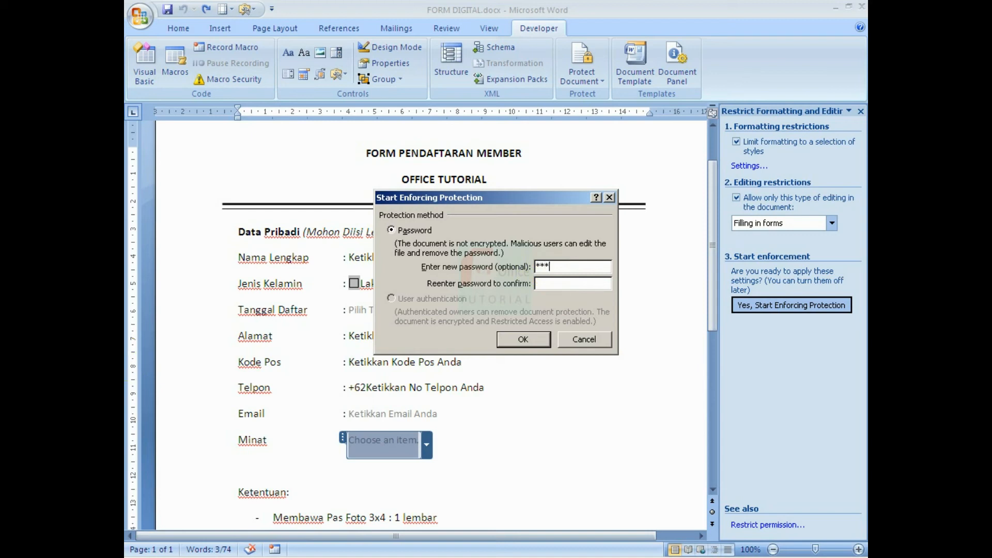
key(Tab)
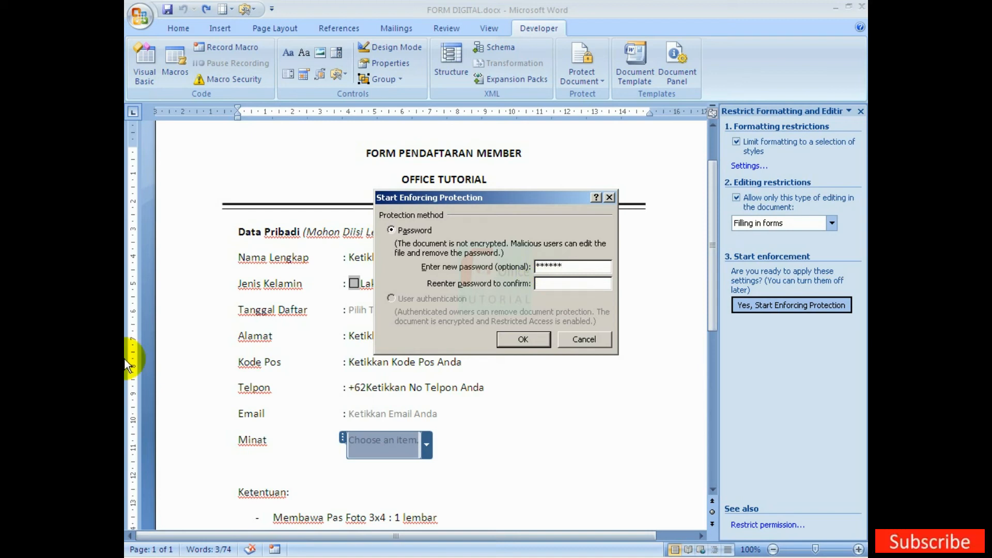
text(******)
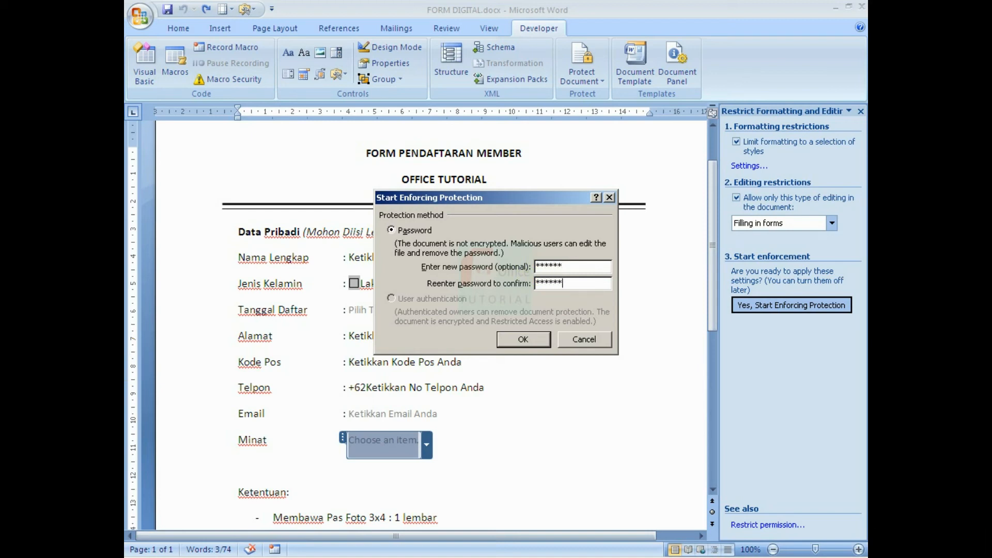
click(508, 341)
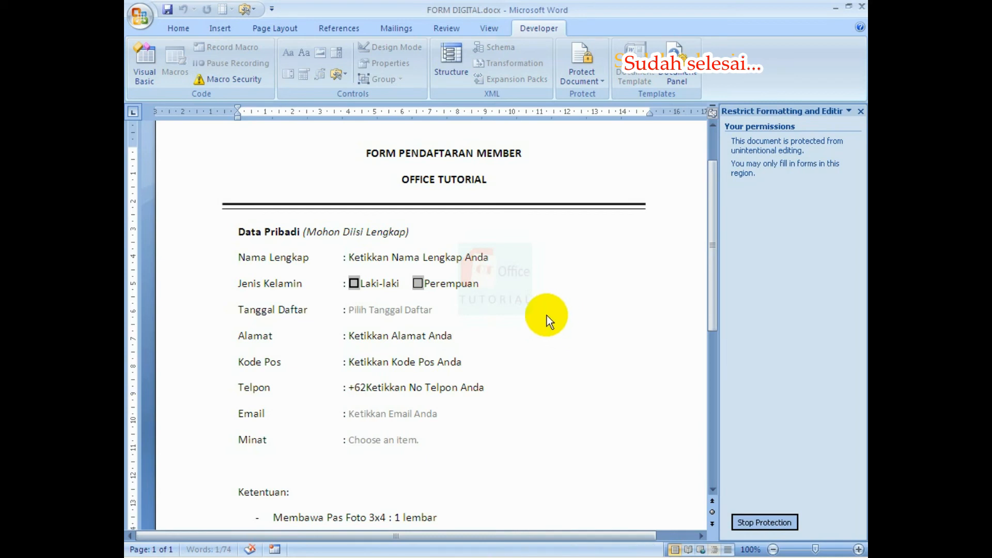
click(861, 6)
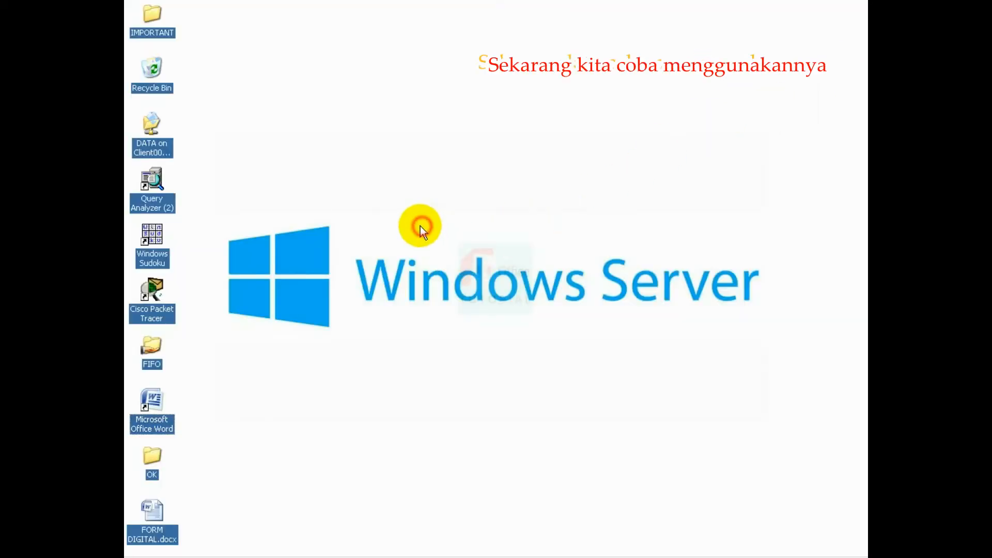
Open FORM DIGITAL.docx from the desktop.
double_click(160, 530)
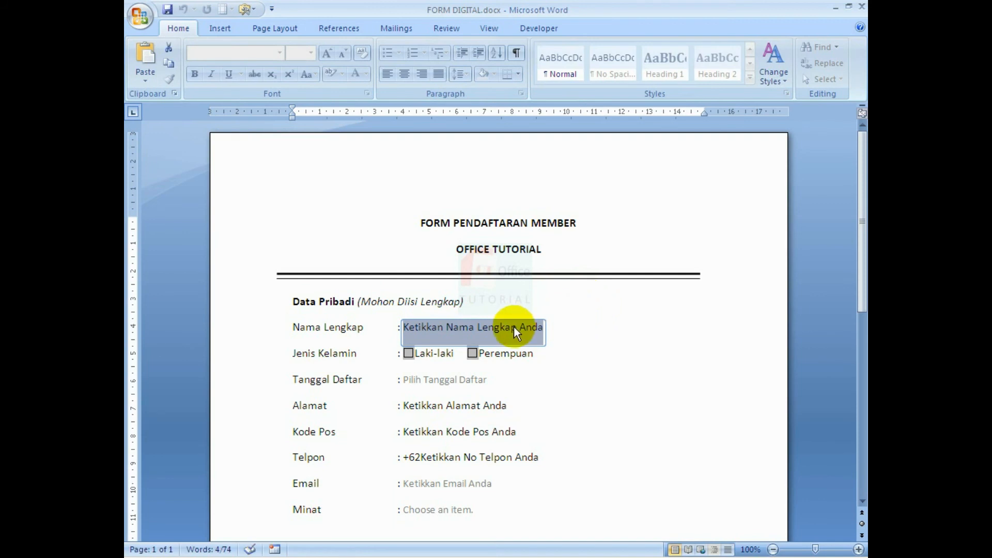
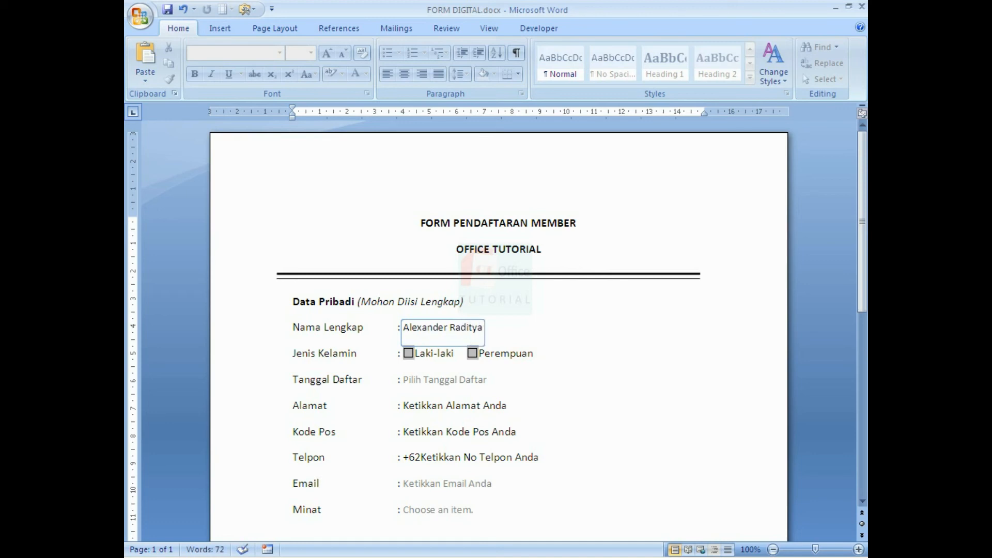
Enter the member's full name, tick Laki-laki, and pick 10 April 2019 as the registration date.
click(406, 352)
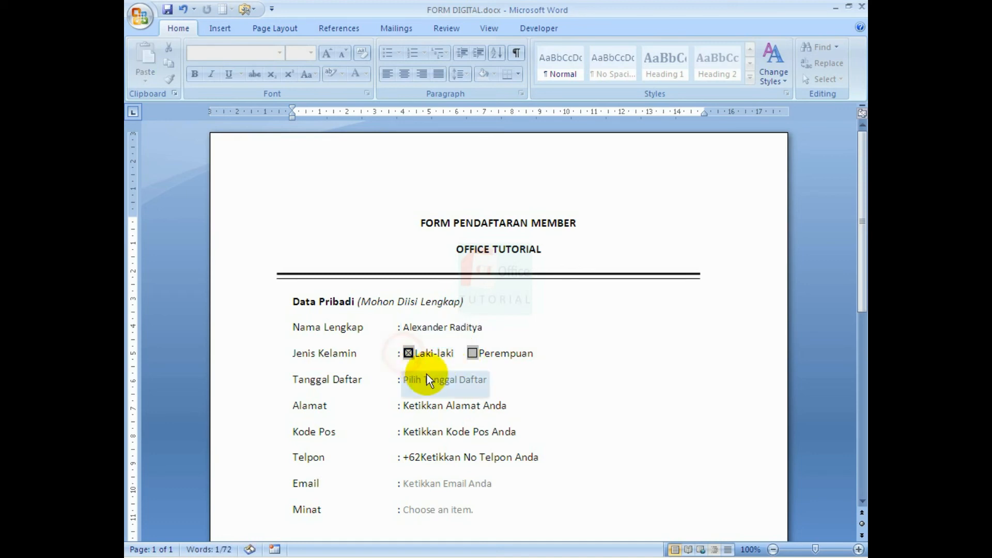
click(463, 386)
click(498, 385)
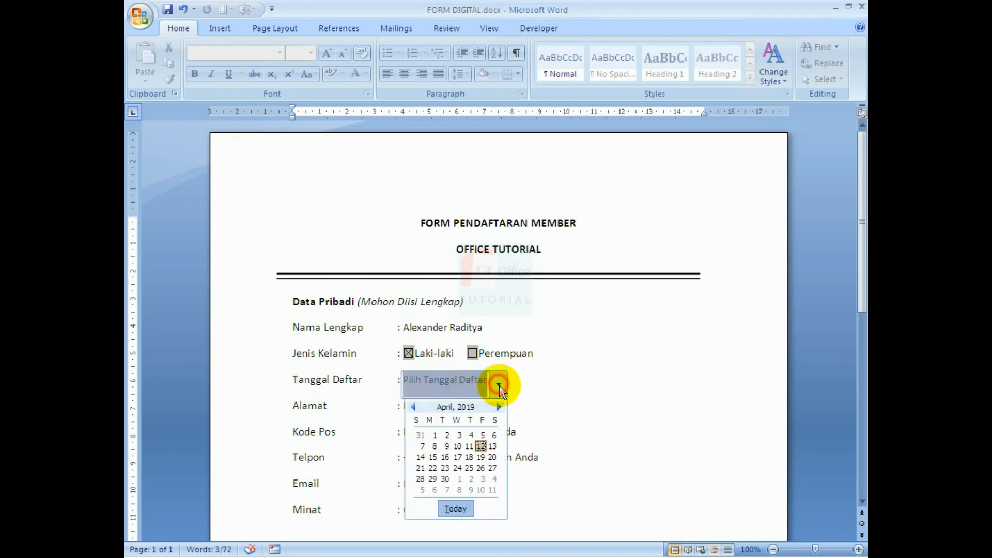
click(460, 446)
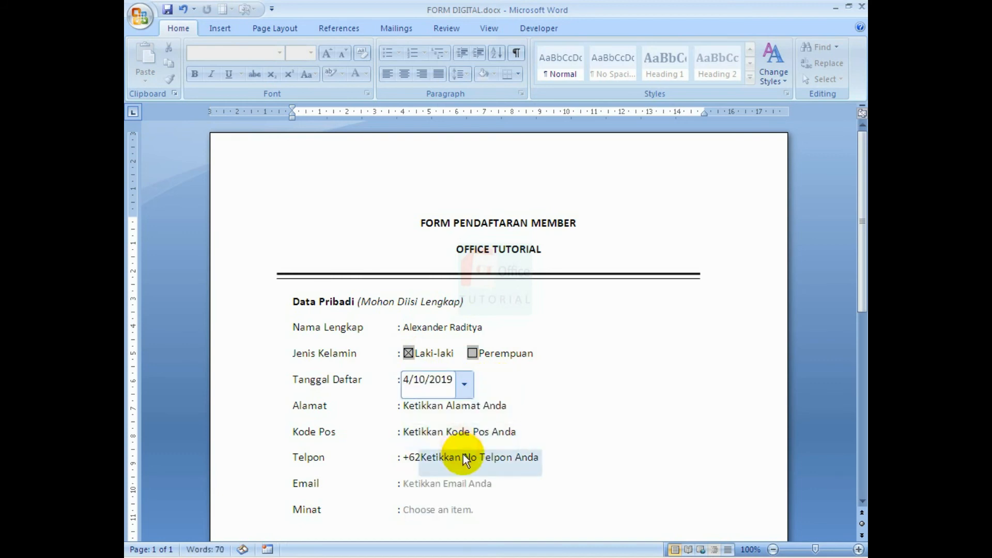
Fill in the member's street address and postal code.
click(463, 413)
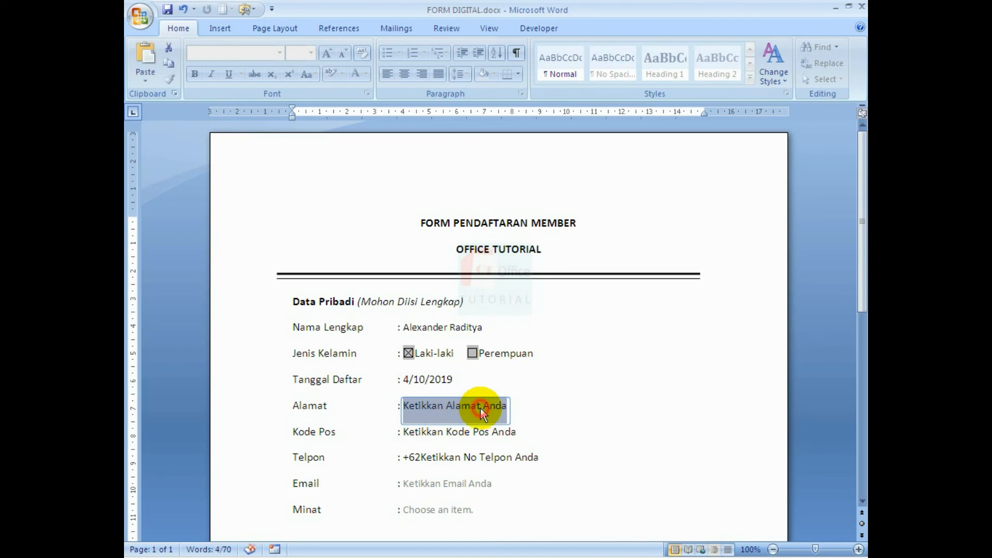
text(sda)
key(BackSpace)
key(BackSpace)
key(BackSpace)
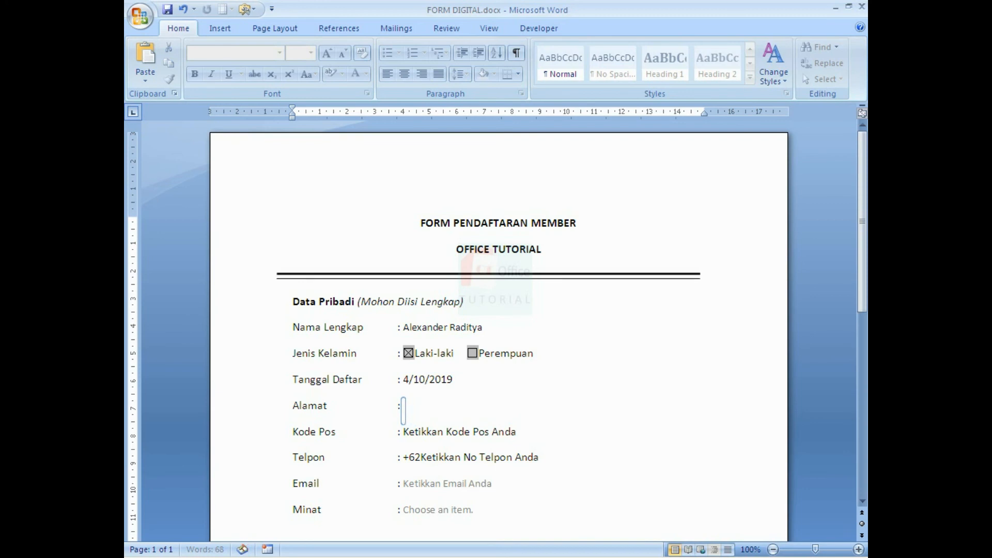
text(Jl. Pelan-P)
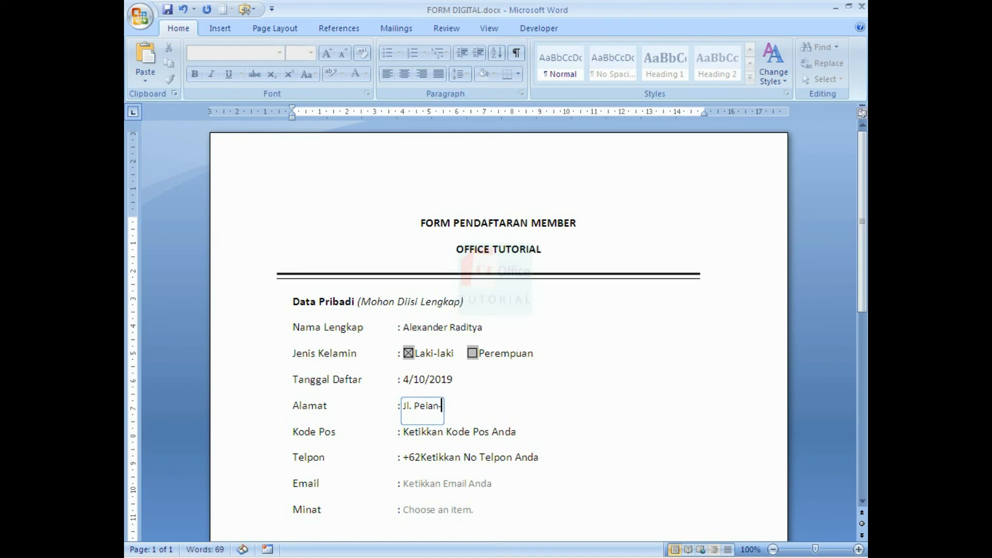
text(n Saja)
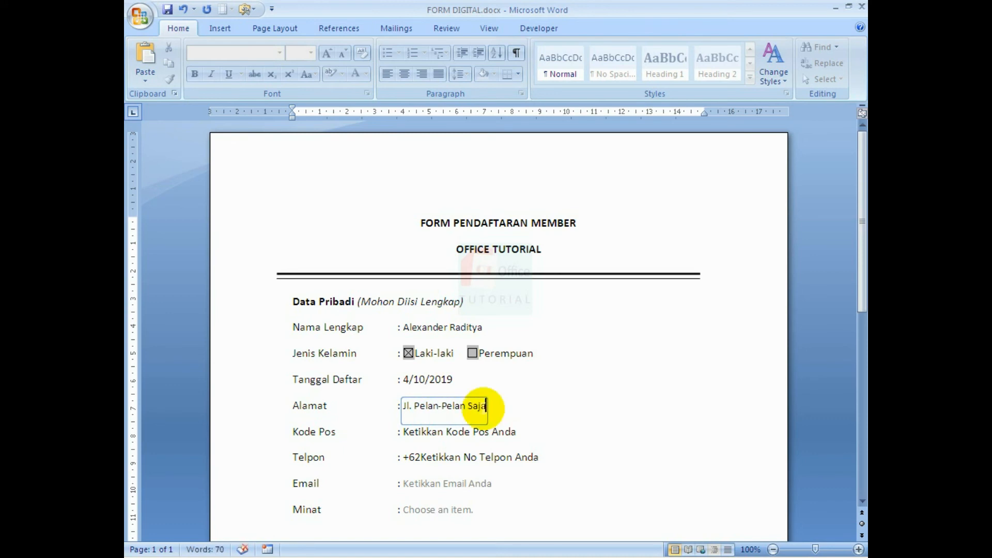
click(474, 431)
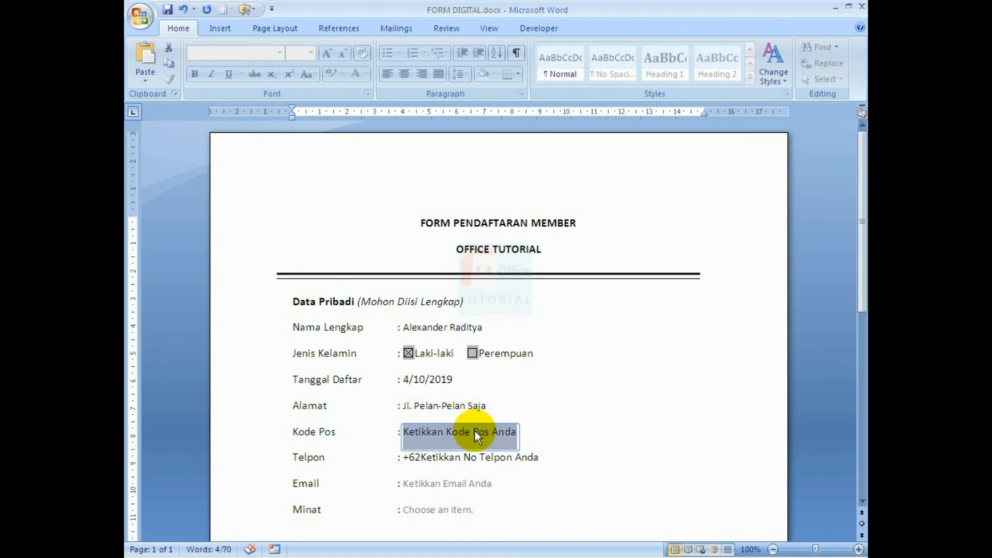
text(502913)
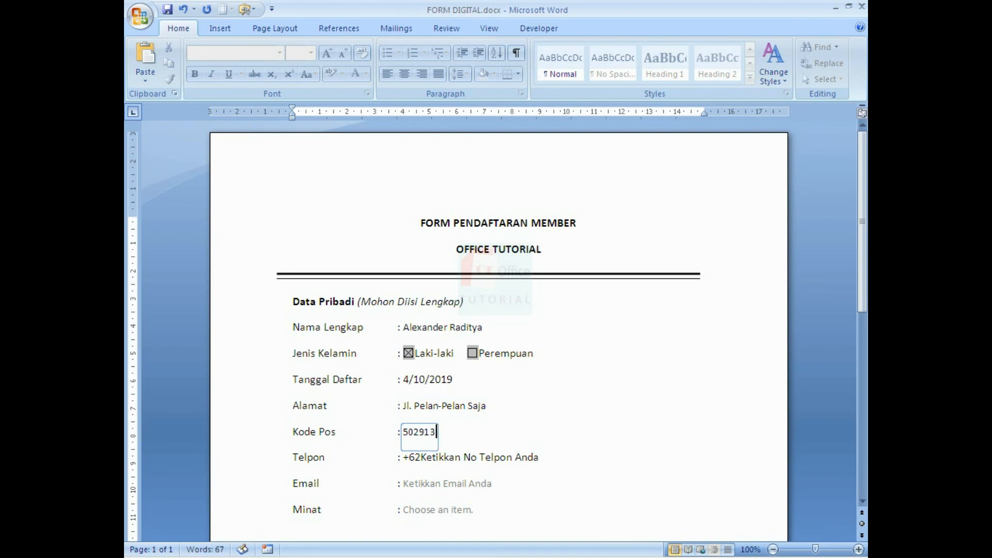
key(BackSpace)
click(500, 463)
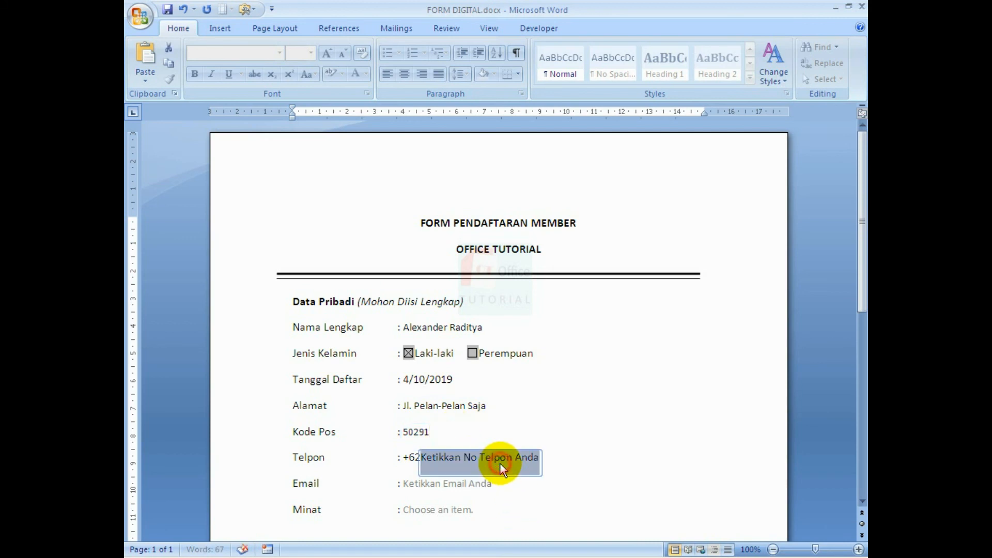
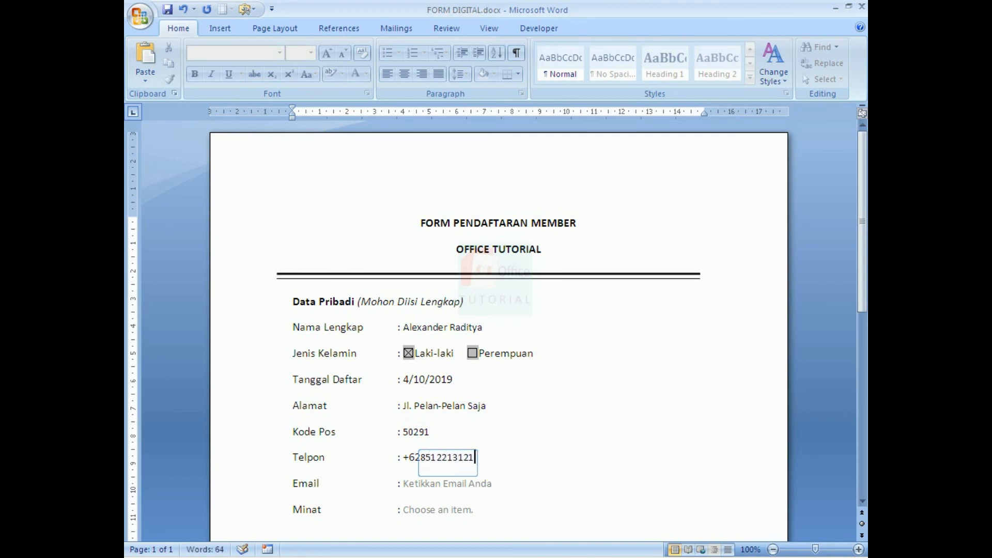
Enter the phone number, then replace the Email placeholder with the member's e-mail address.
click(532, 444)
scroll(533, 446, down, 1)
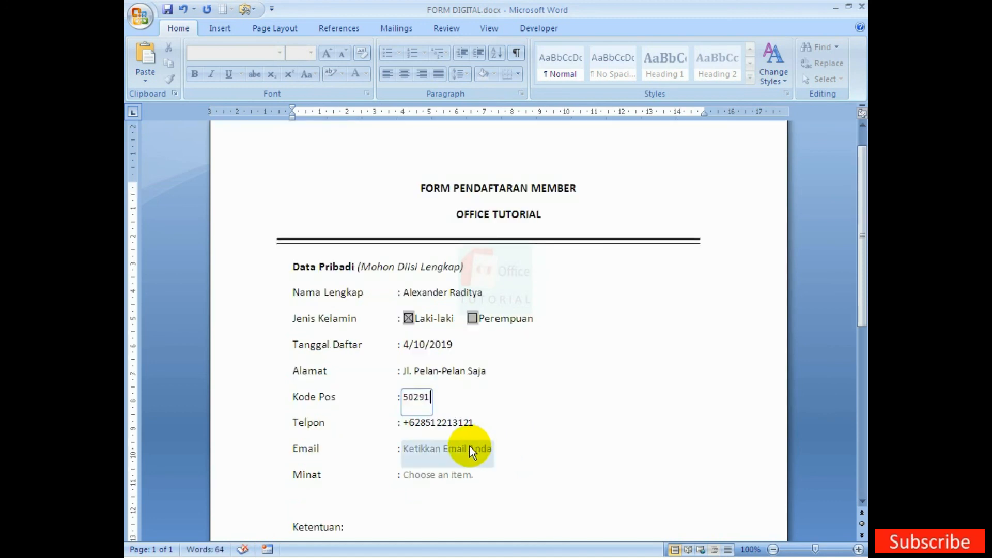
click(470, 448)
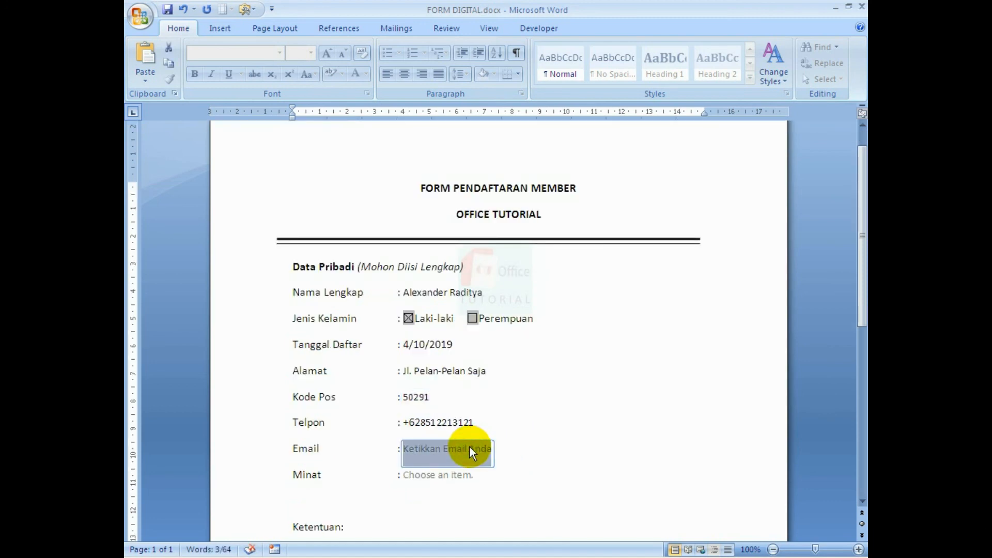
text(email)
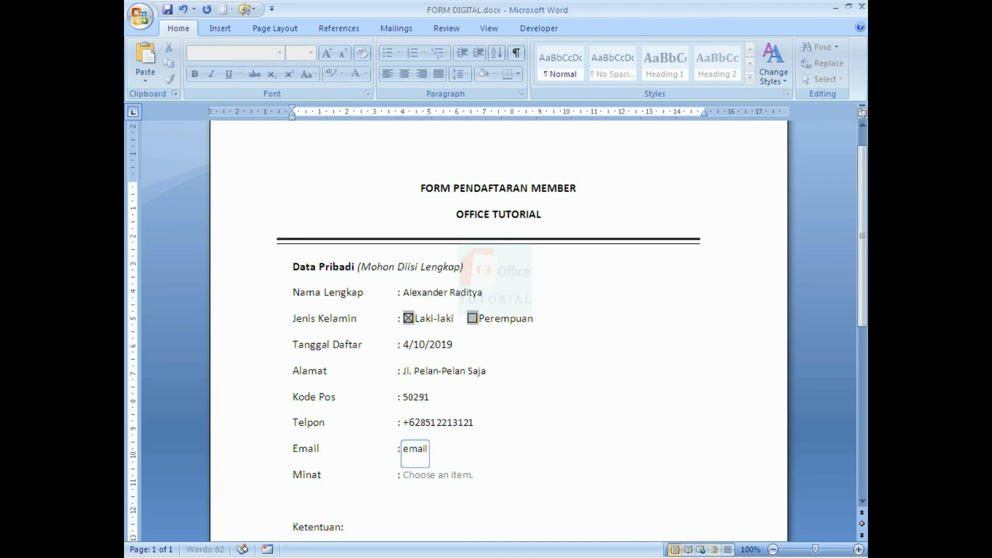
text(@gmail.com)
click(455, 475)
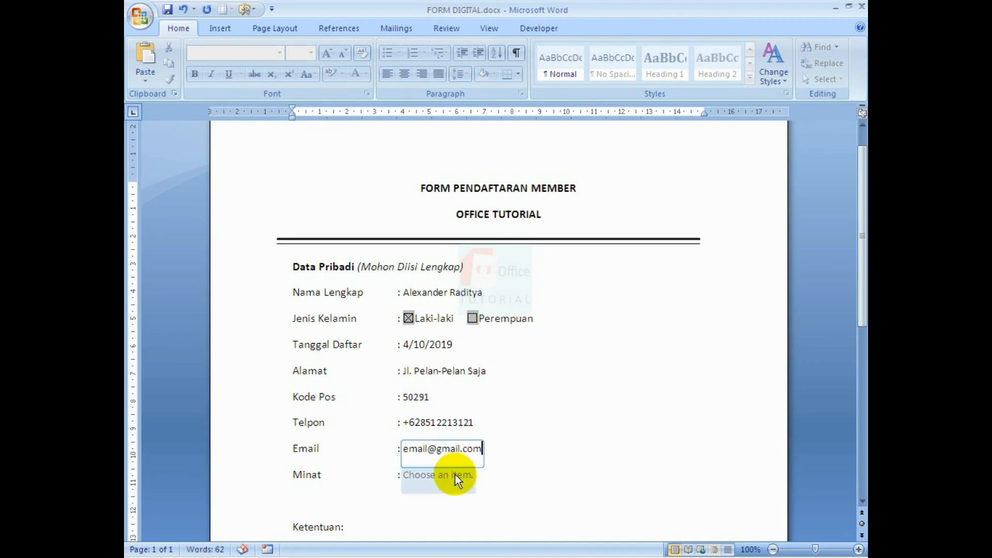
Choose Word in the Minat interest dropdown and click outside the form fields.
click(480, 480)
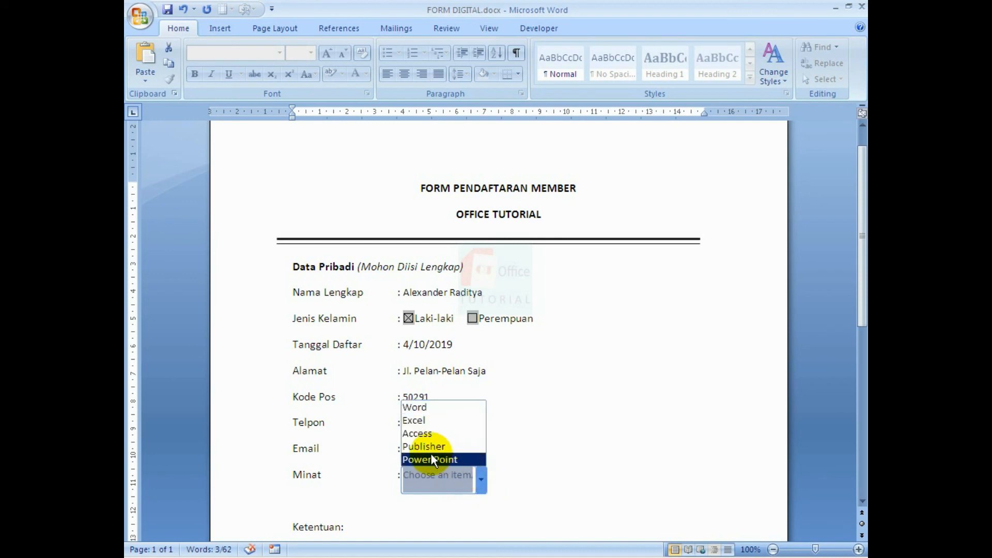
click(429, 409)
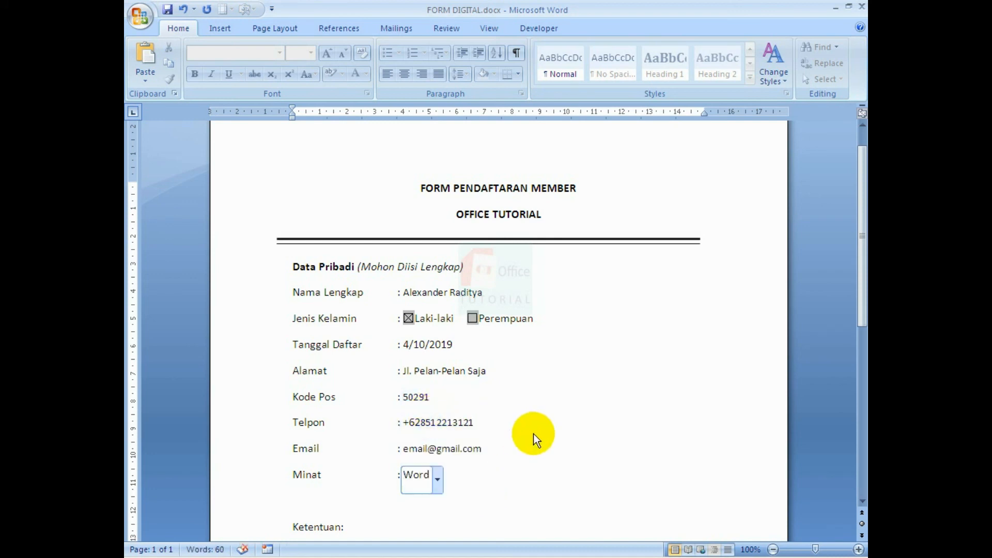
click(583, 419)
scroll(618, 379, down, 2)
scroll(617, 379, up, 1)
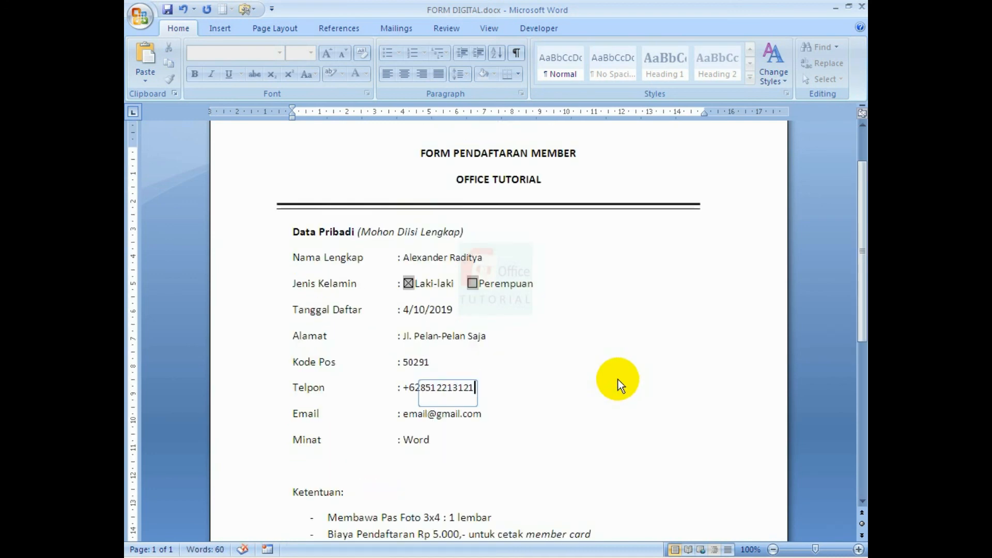
key(Up)
click(595, 449)
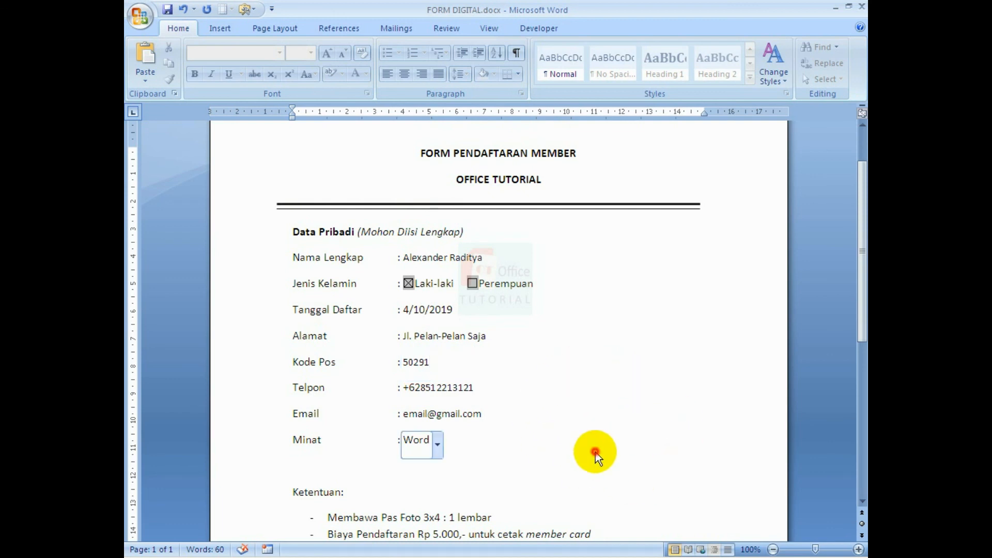
click(630, 489)
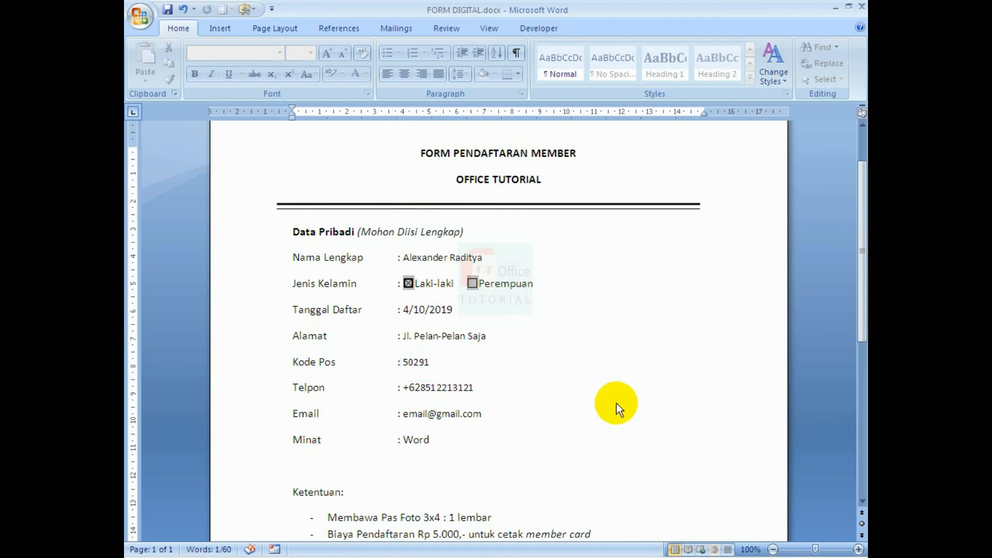
Show the filled FORM DIGITAL form in Print Preview at 100% zoom and scroll through it.
click(144, 26)
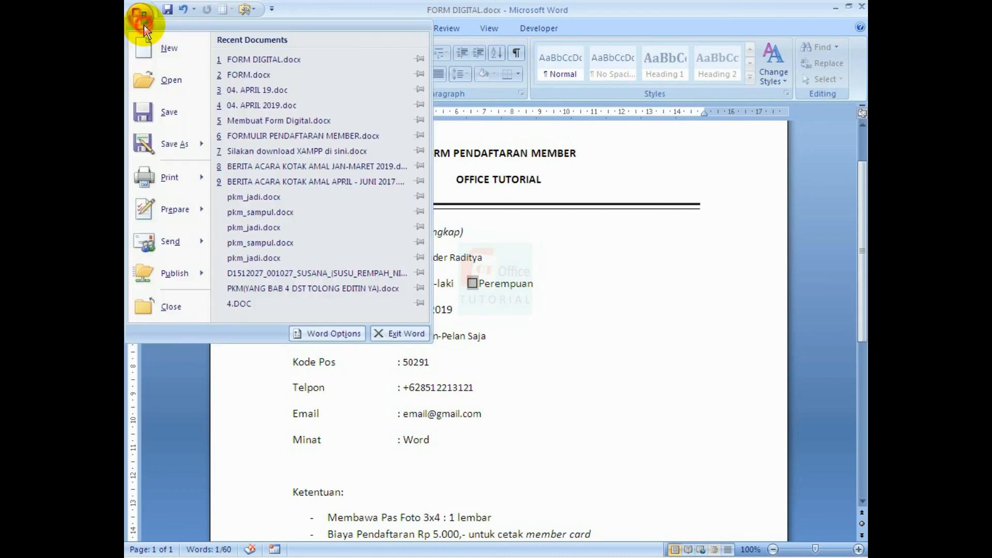
mouse_move(183, 183)
click(278, 151)
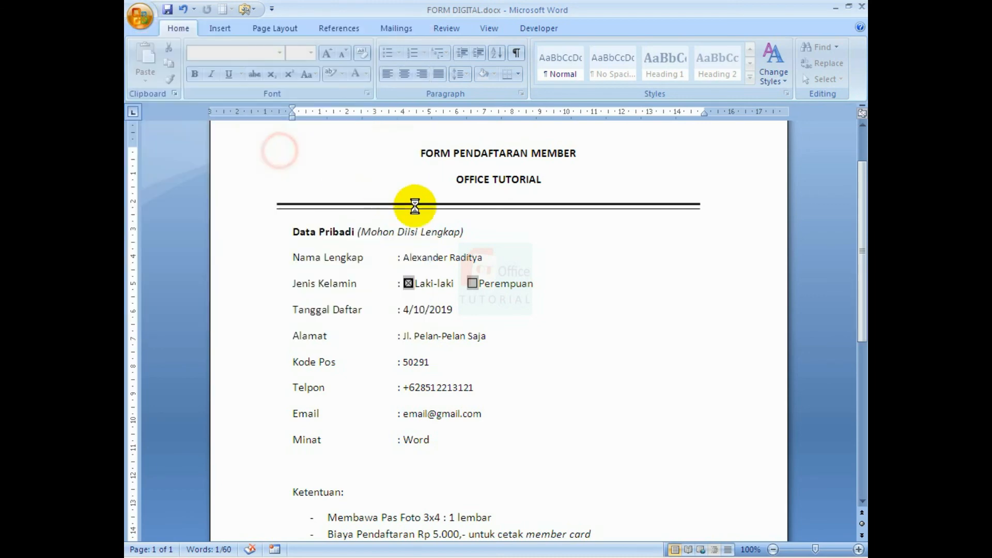
scroll(549, 327, up, 4)
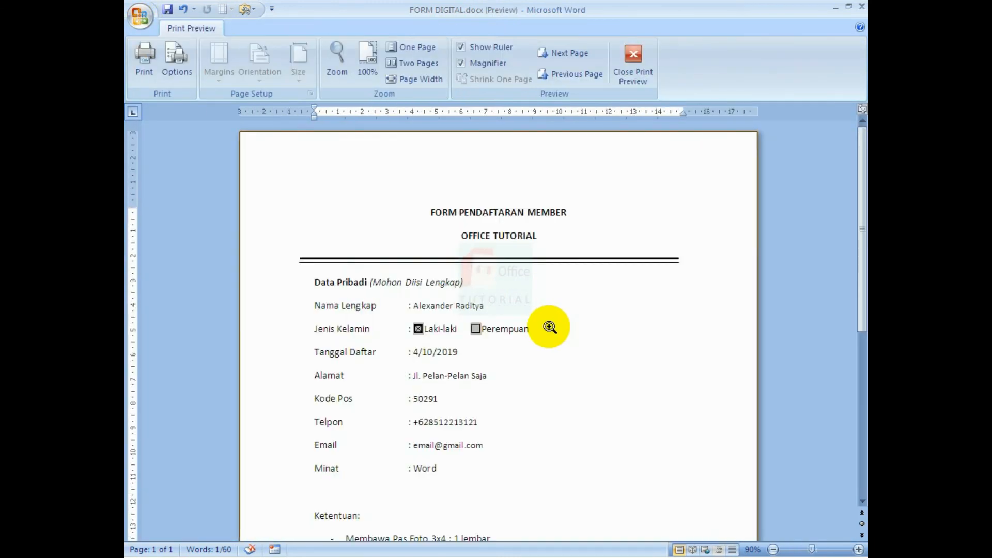
scroll(549, 326, down, 2)
click(569, 333)
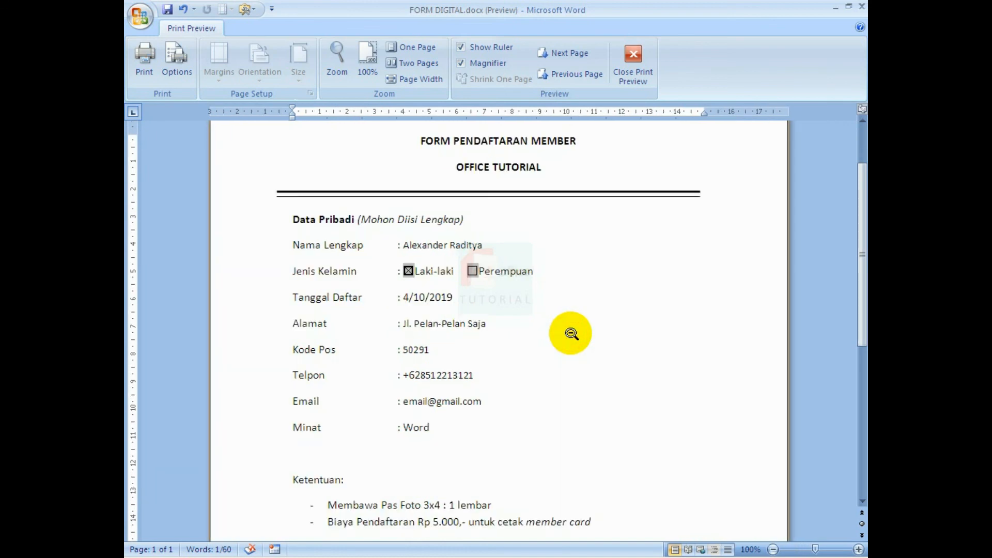
scroll(576, 344, down, 2)
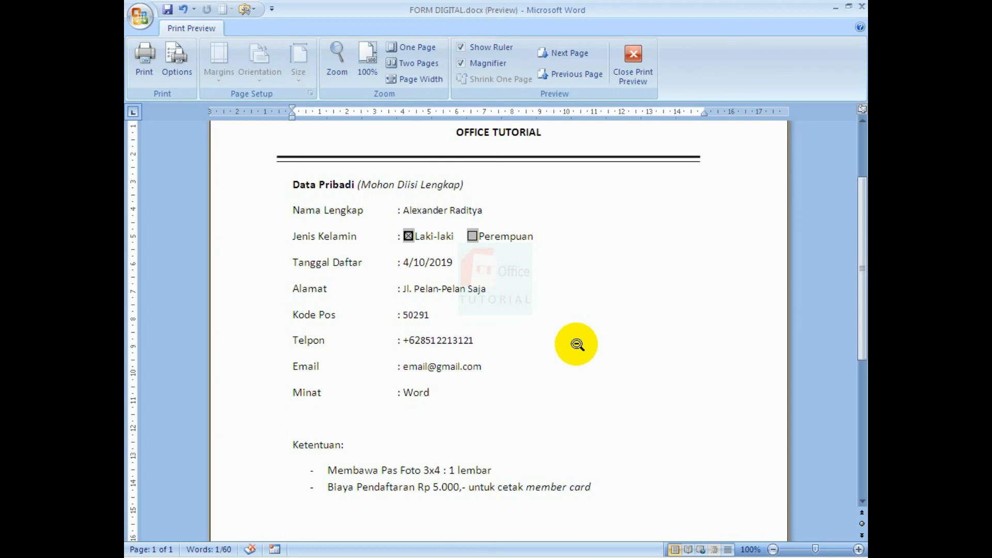
scroll(577, 344, down, 1)
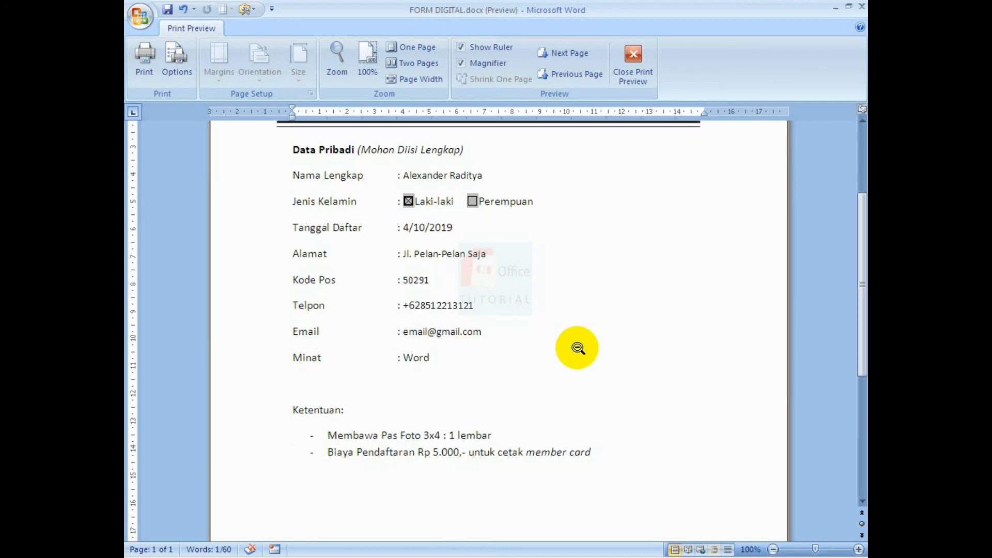
scroll(577, 347, up, 2)
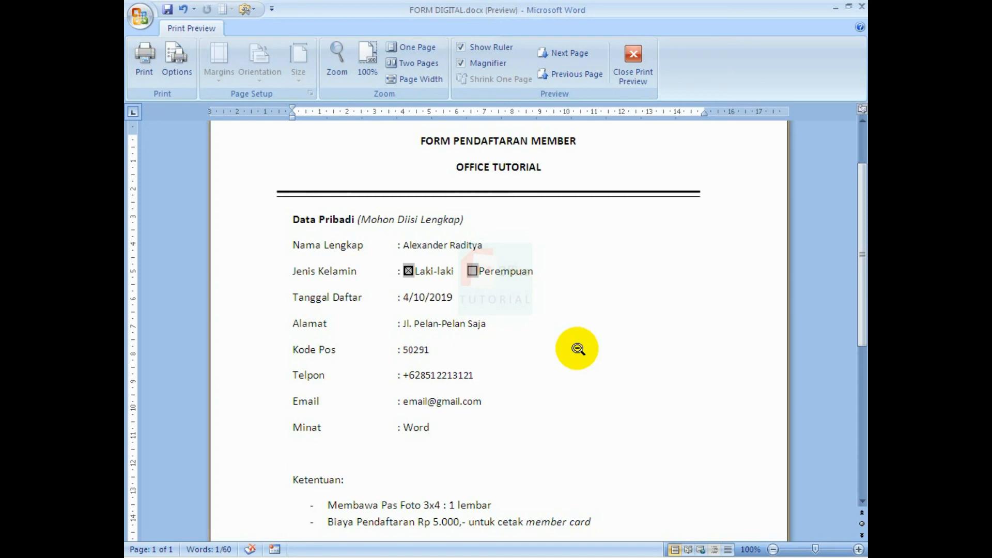
scroll(578, 347, down, 1)
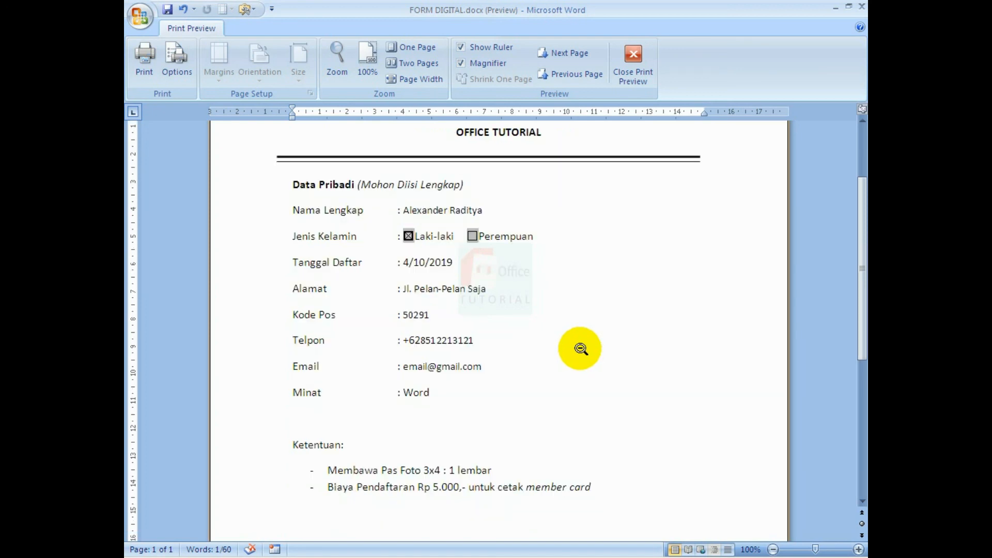
scroll(580, 348, up, 2)
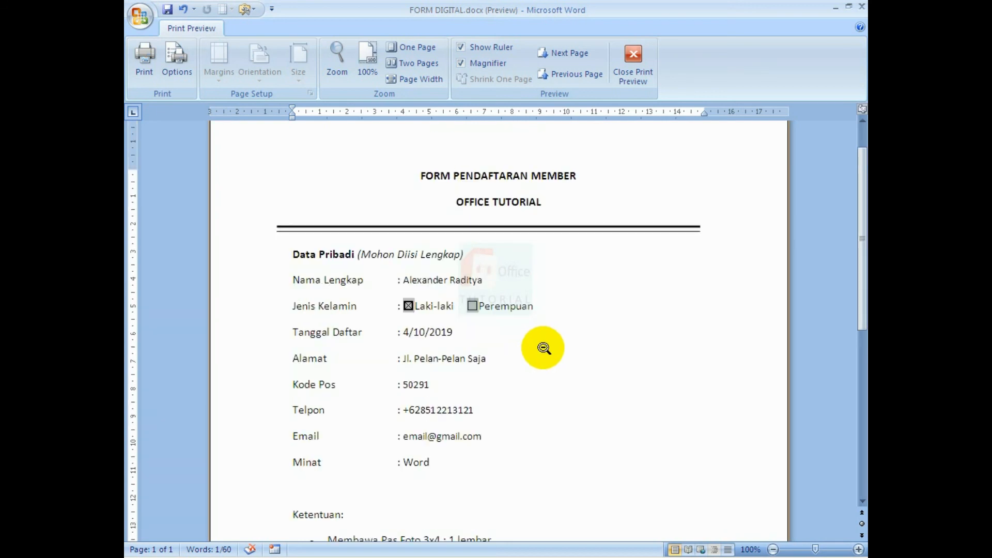
Close Print Preview and scroll through the completed form in the normal editing view.
click(632, 66)
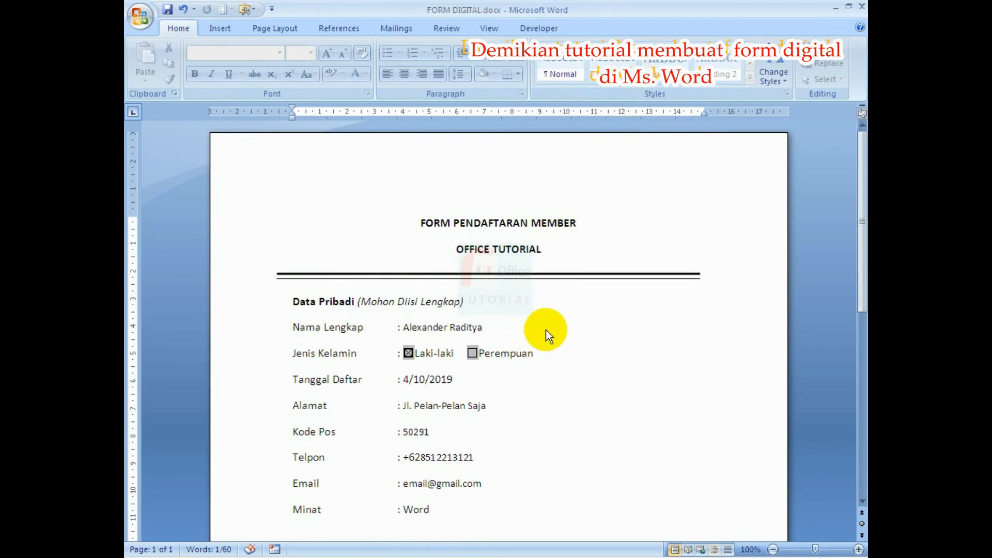
scroll(549, 333, down, 3)
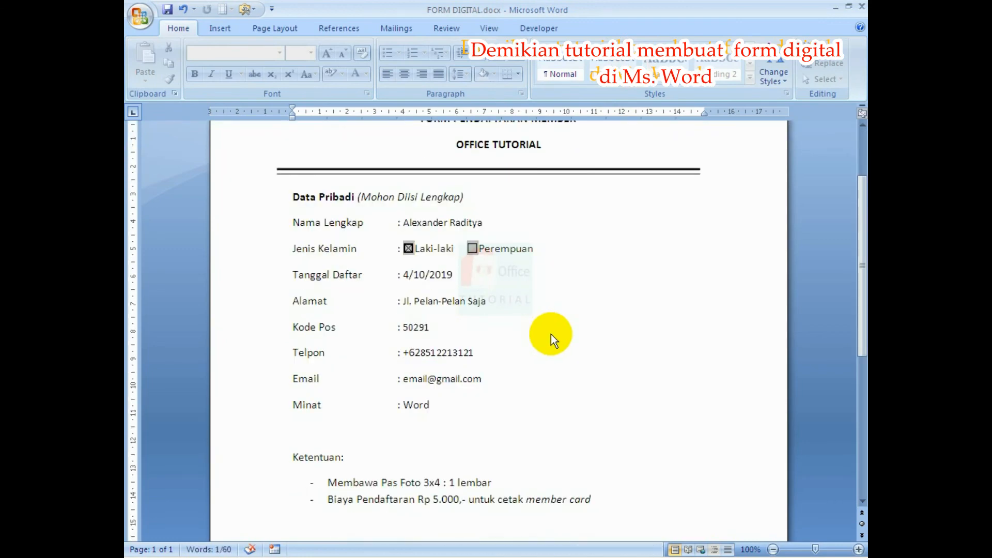
scroll(550, 334, up, 3)
scroll(549, 344, down, 1)
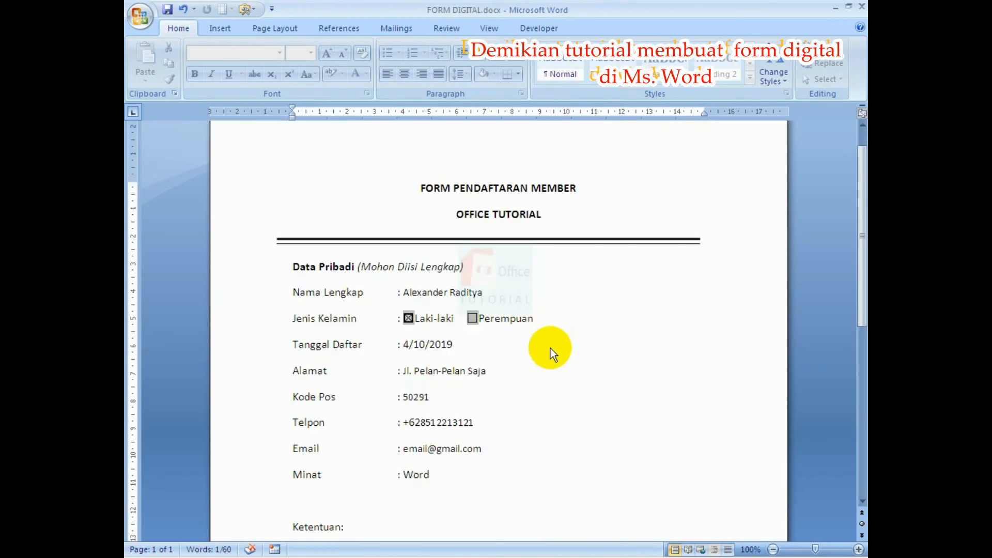
key(super)
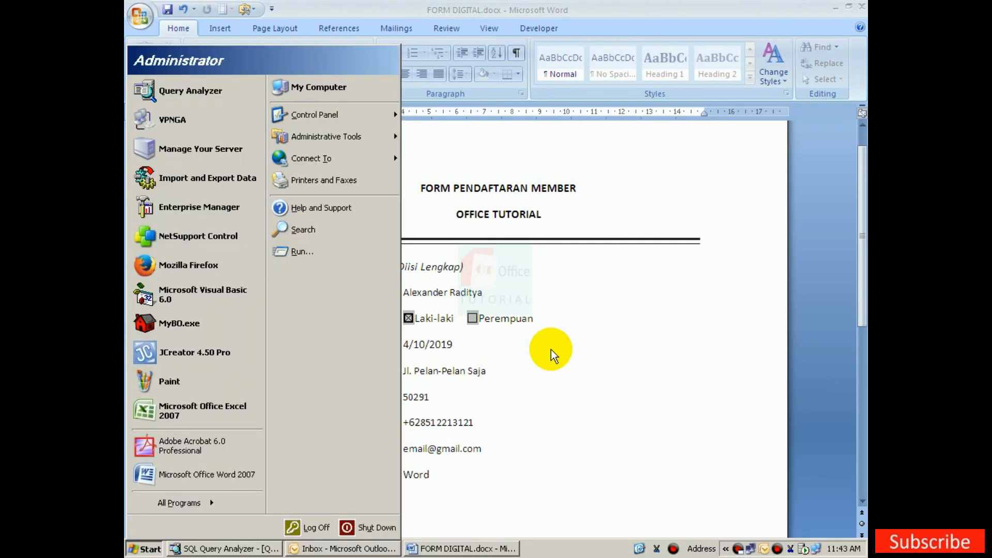
click(551, 349)
Close the Word window, deselect FORM DIGITAL.docx, and bring up the desktop context menu.
click(861, 6)
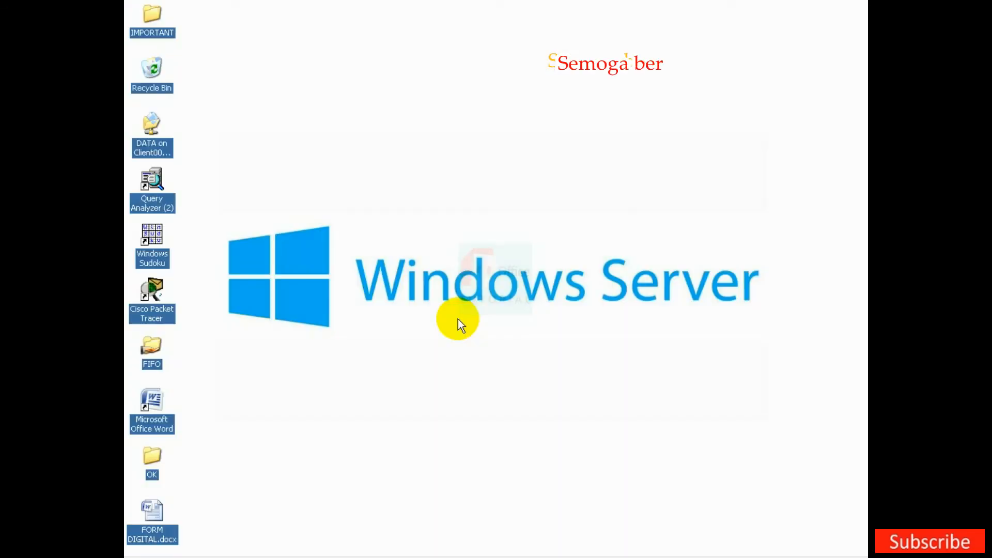
click(429, 361)
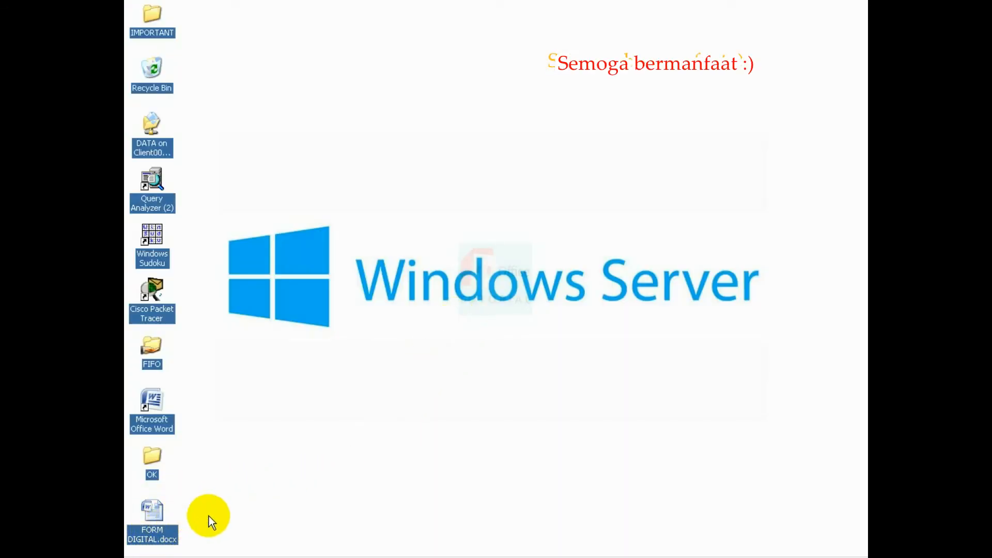
right_click(272, 419)
click(287, 436)
right_click(287, 436)
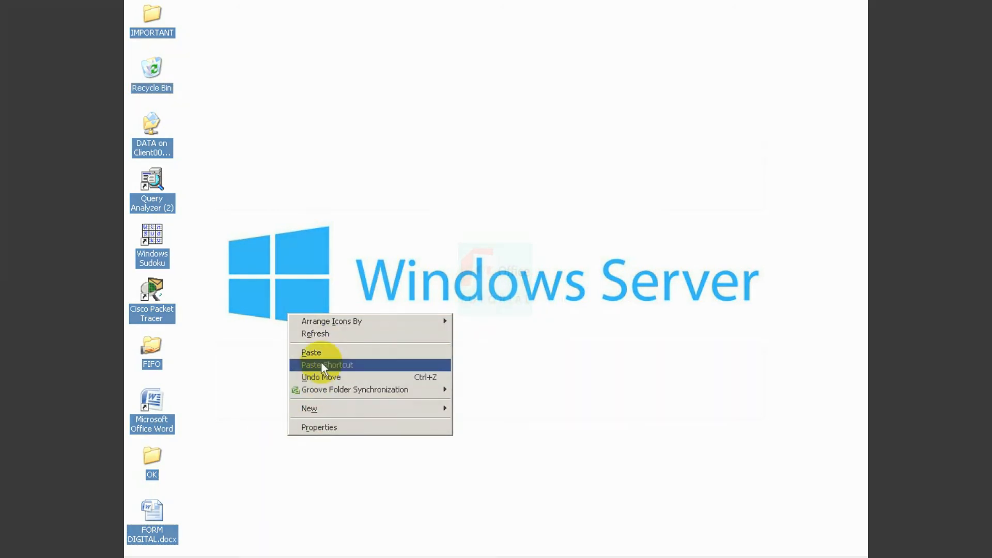